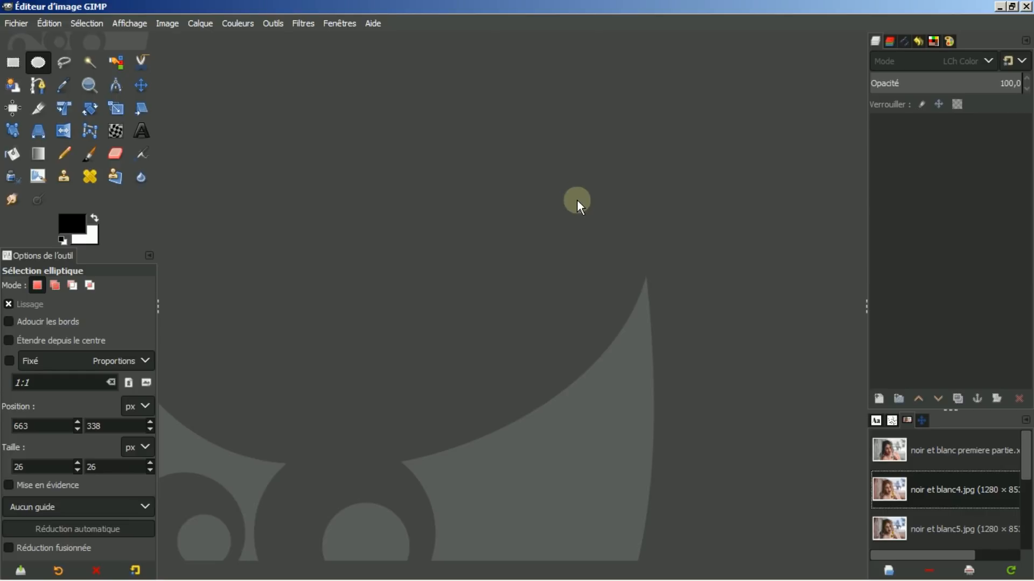
Open noir et blanc premiere partie.xcf, noir et blanc4.jpg and noir et blanc5.jpg, and return to the XCF image
double_click(930, 450)
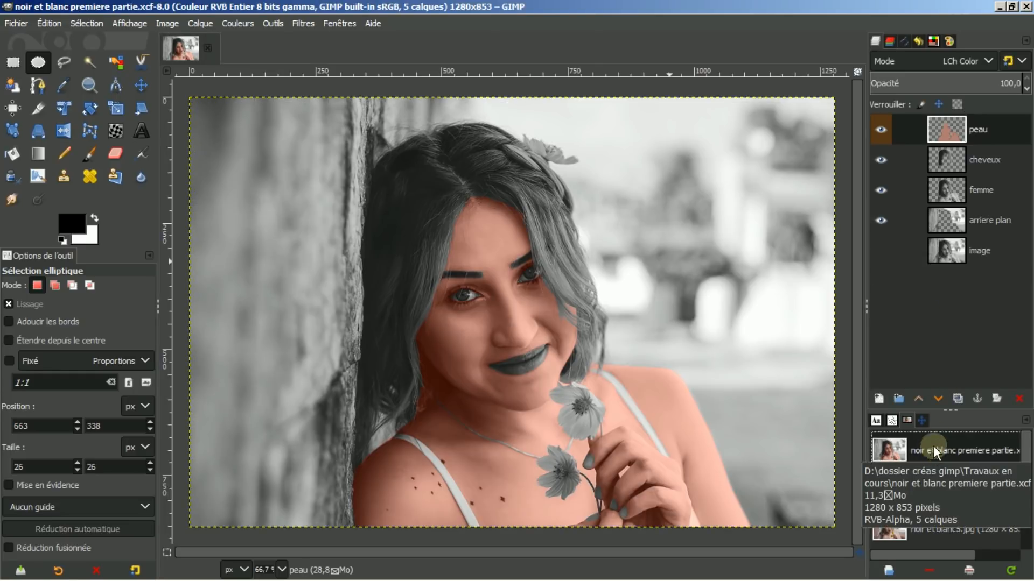
left_click(917, 492)
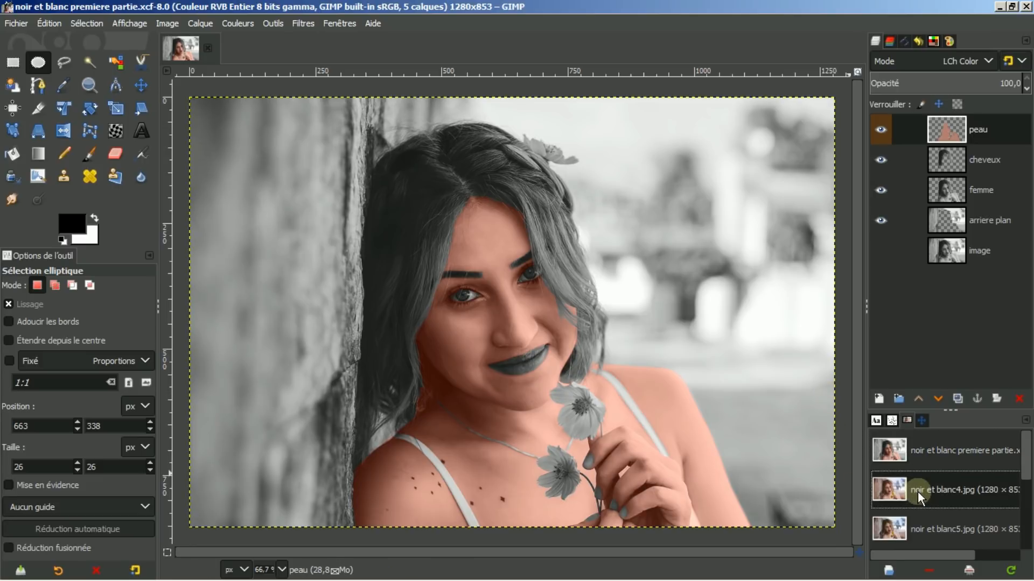
double_click(919, 491)
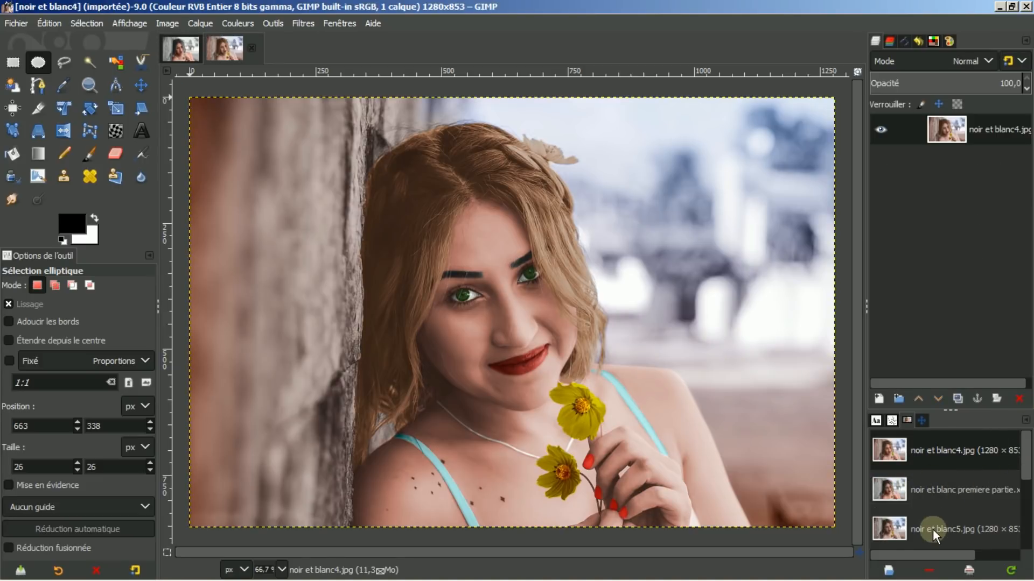
double_click(954, 528)
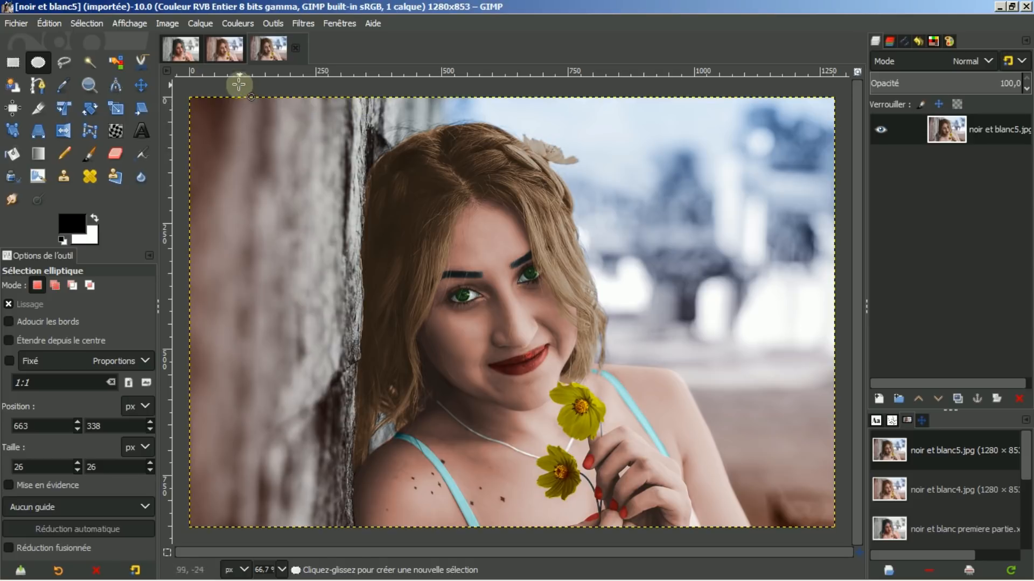
left_click(187, 53)
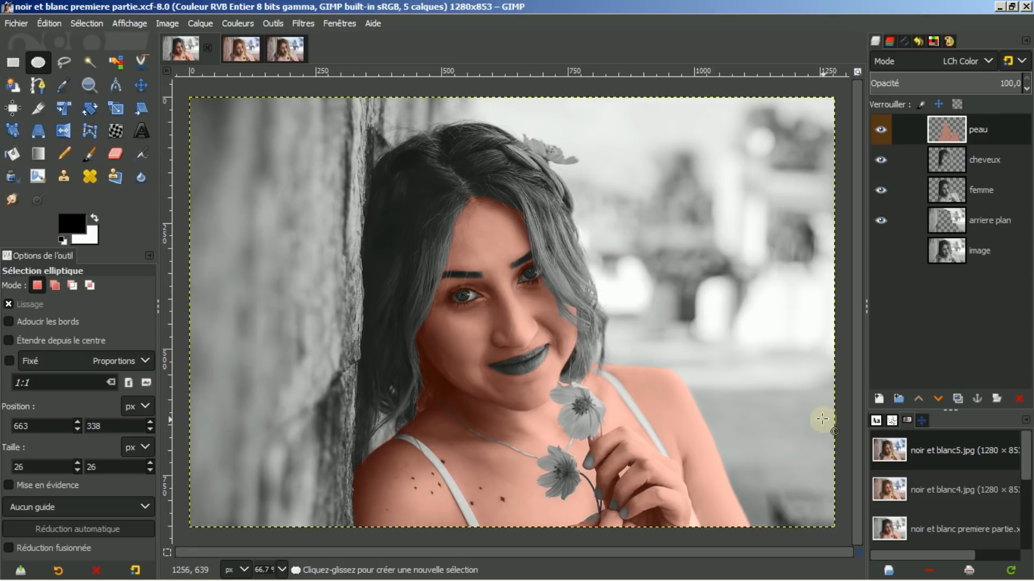
Make femme the active layer and hide the peau, cheveux and arriere plan layers to isolate it
left_click(921, 421)
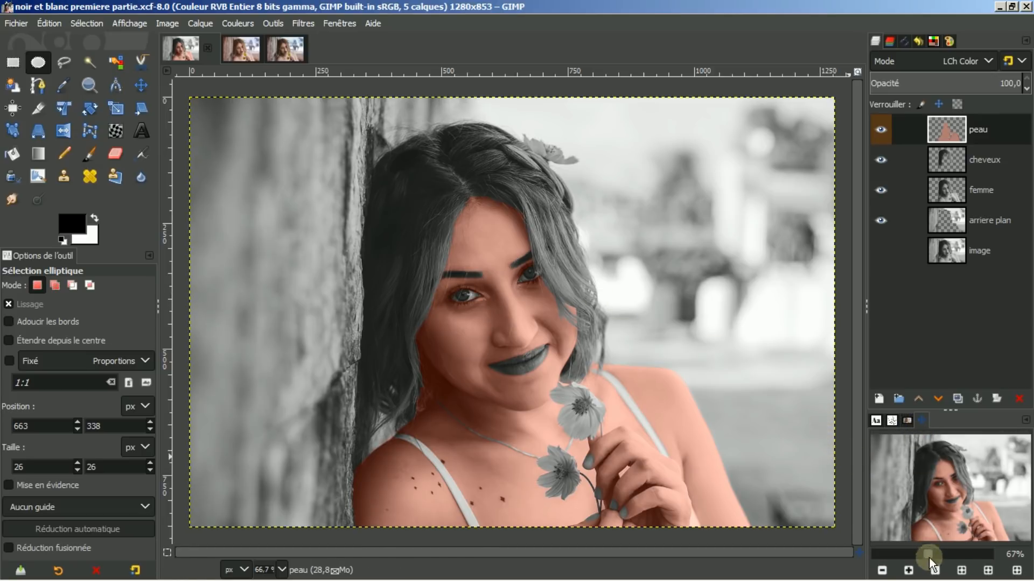
left_click(909, 571)
left_click(909, 570)
left_click(908, 571)
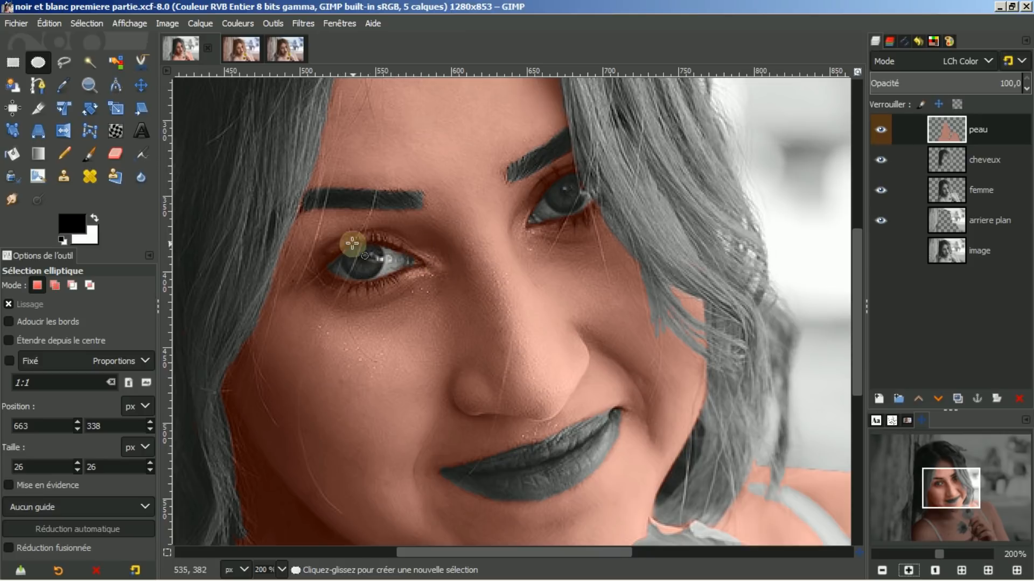
left_click(961, 571)
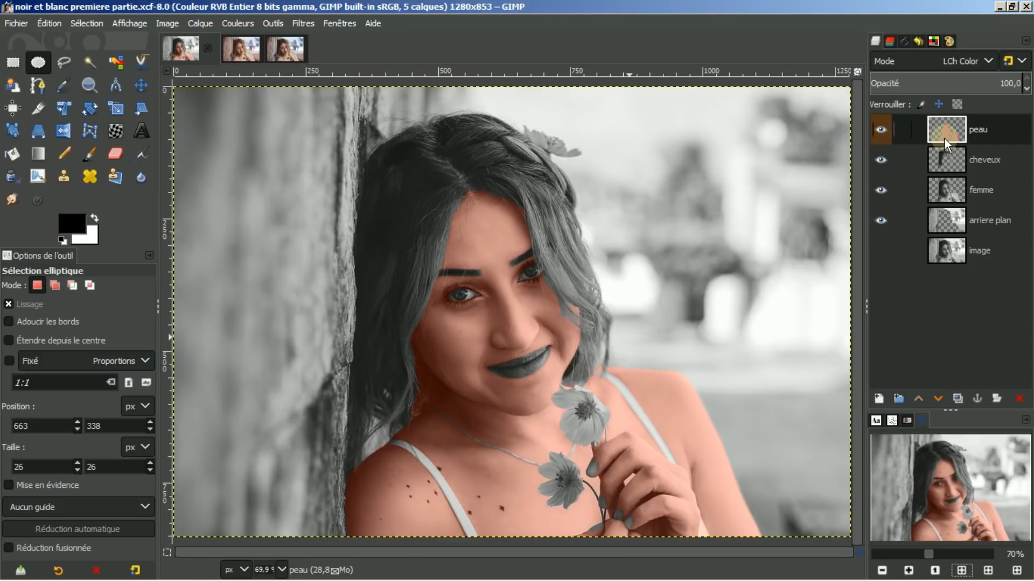
left_click(946, 188)
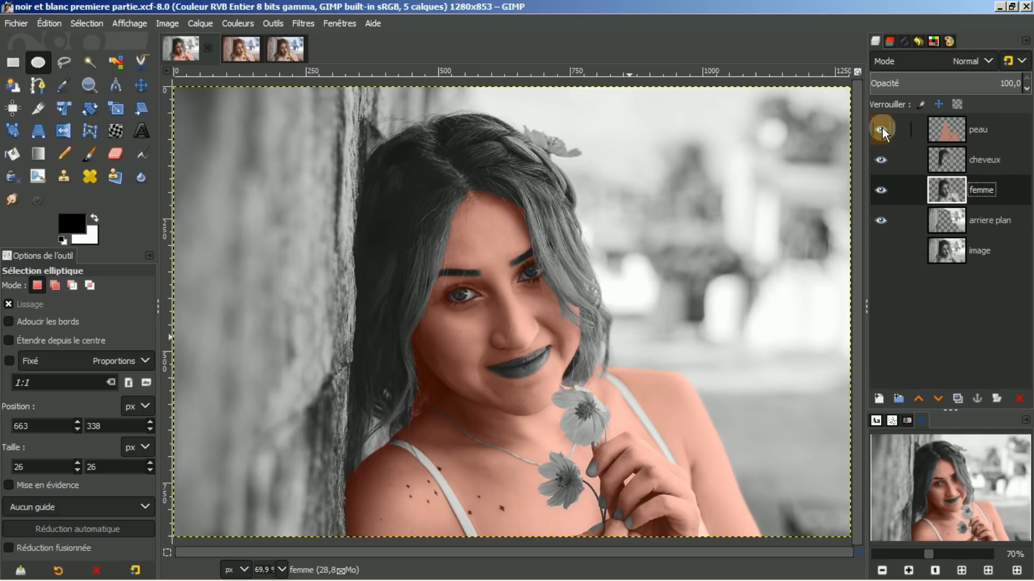
left_click_drag(881, 127, 877, 155)
left_click(881, 220)
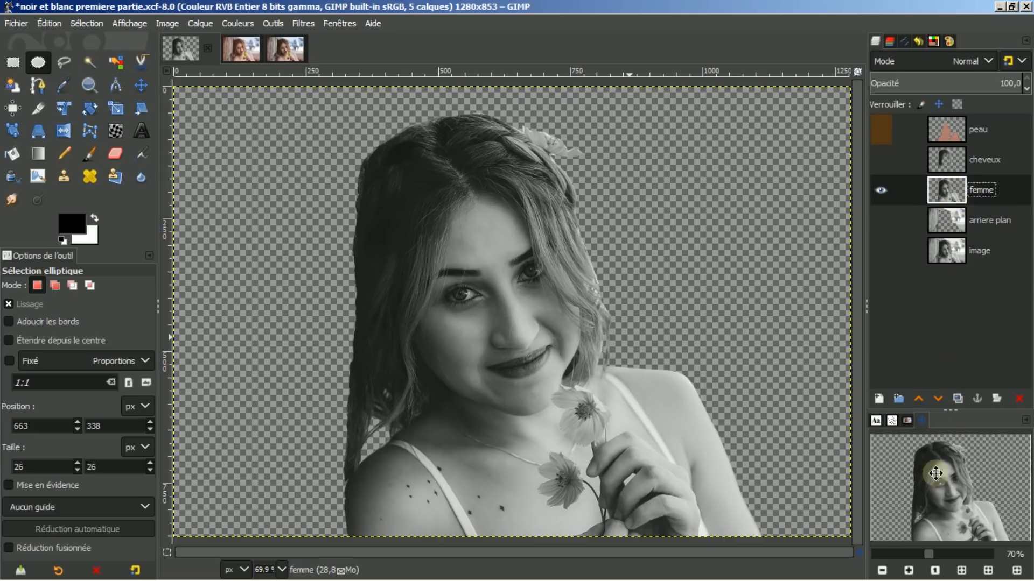
Select the woman's eye on the left of the photo with a closed Free Select outline following the eyelids on the femme layer
left_click(908, 570)
left_click(908, 570)
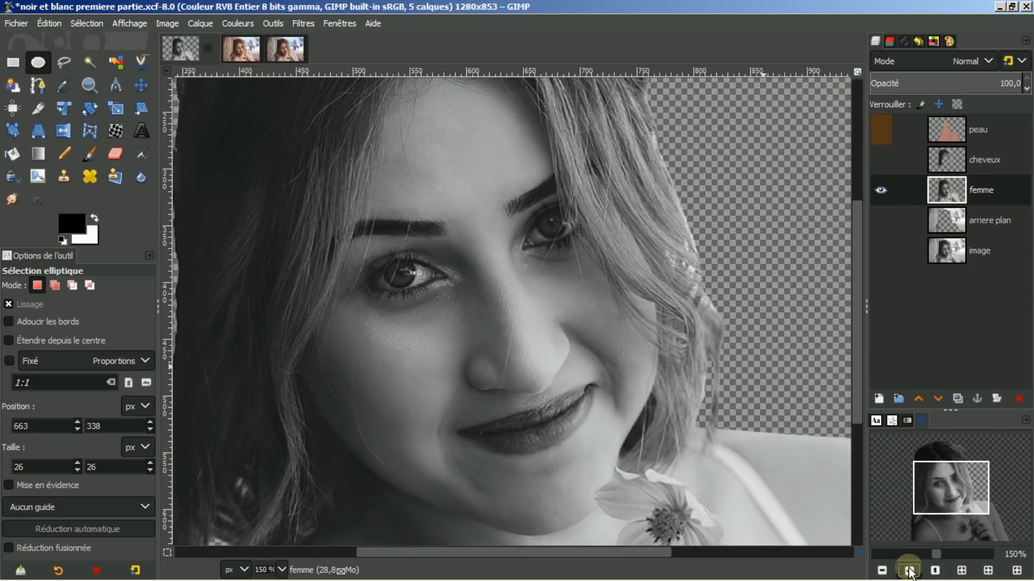
left_click(908, 570)
left_click(909, 570)
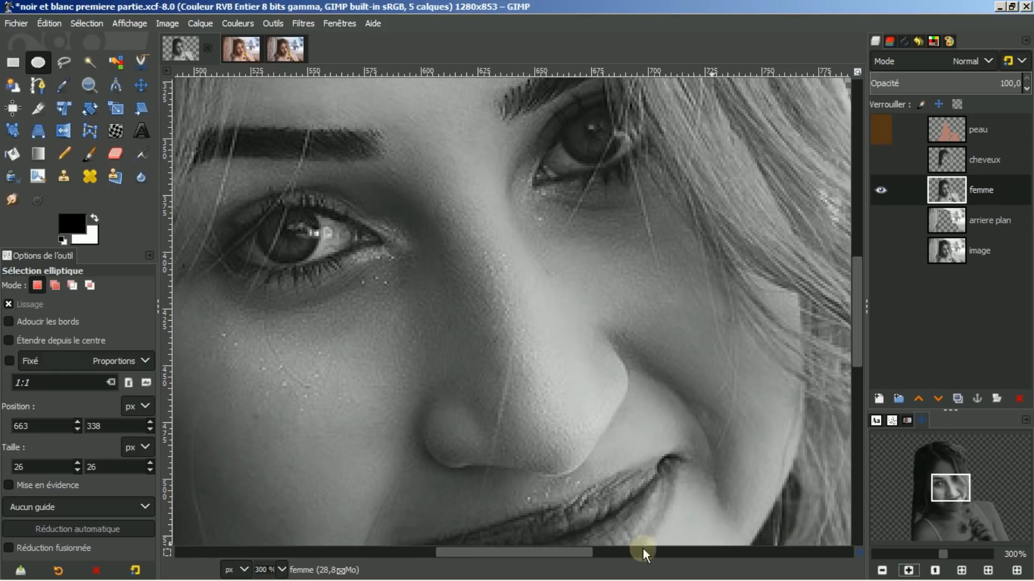
left_click_drag(573, 554, 562, 554)
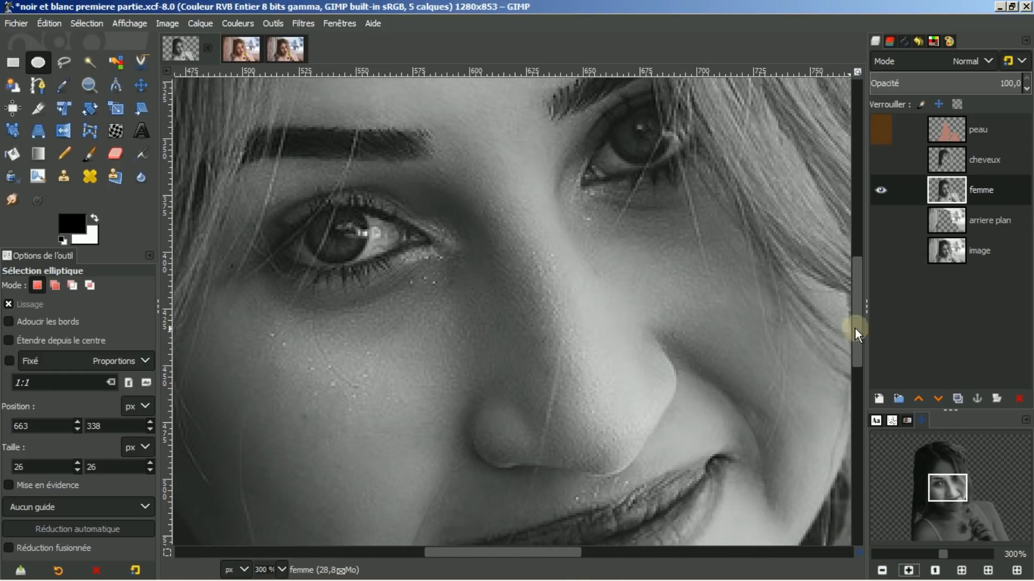
left_click_drag(858, 325, 860, 308)
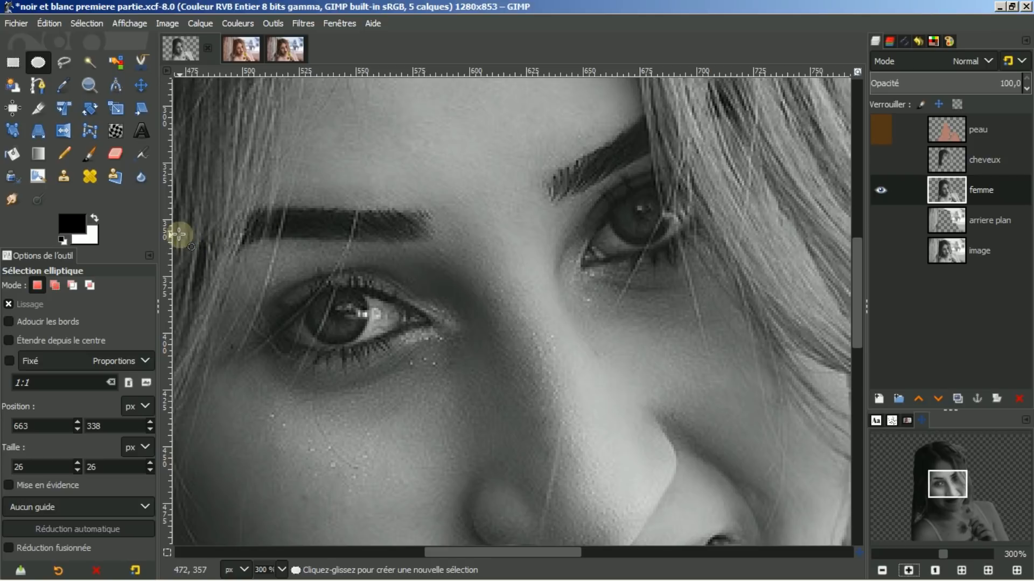
left_click(64, 57)
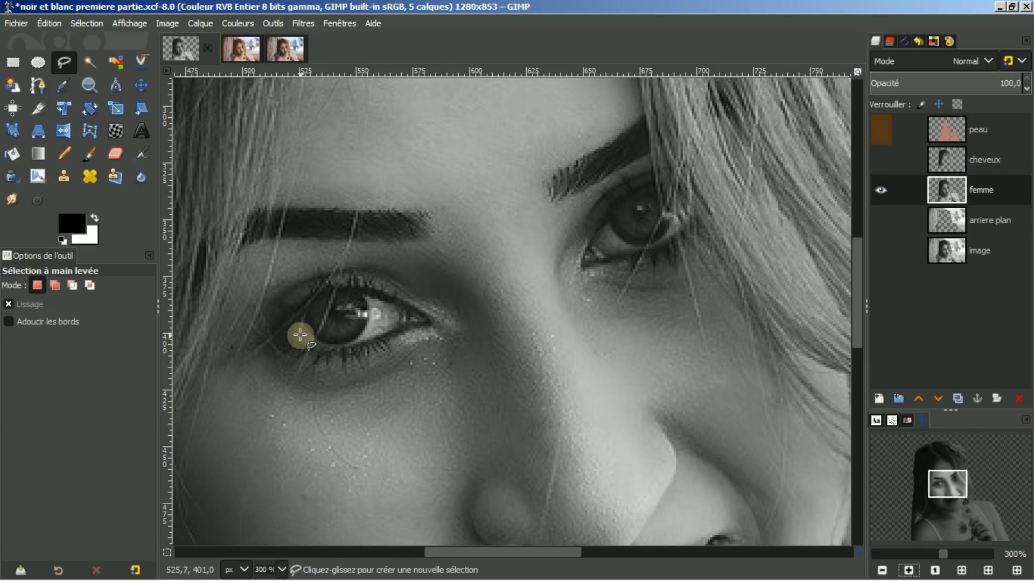
left_click(279, 328)
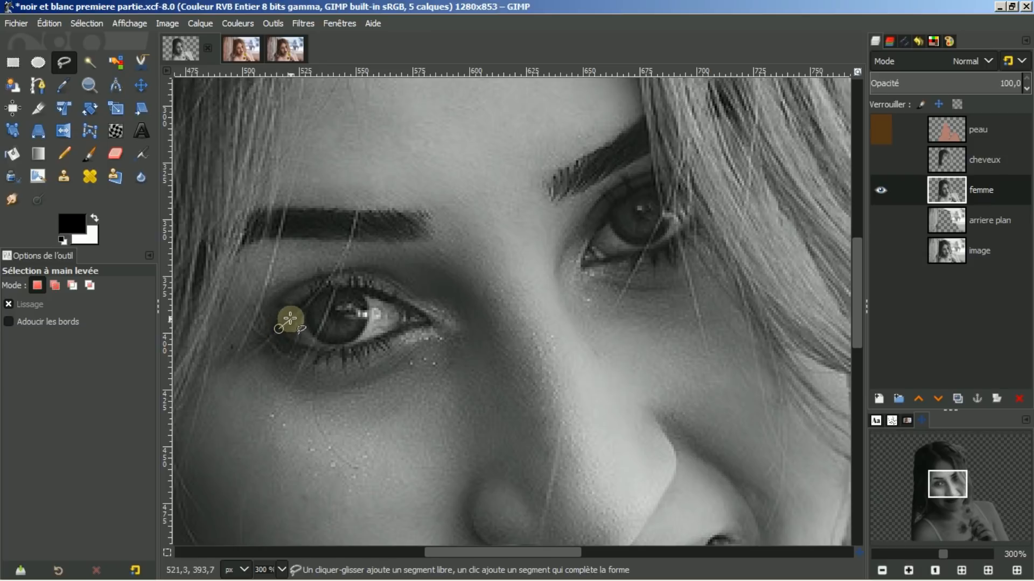
left_click(293, 317)
left_click(311, 302)
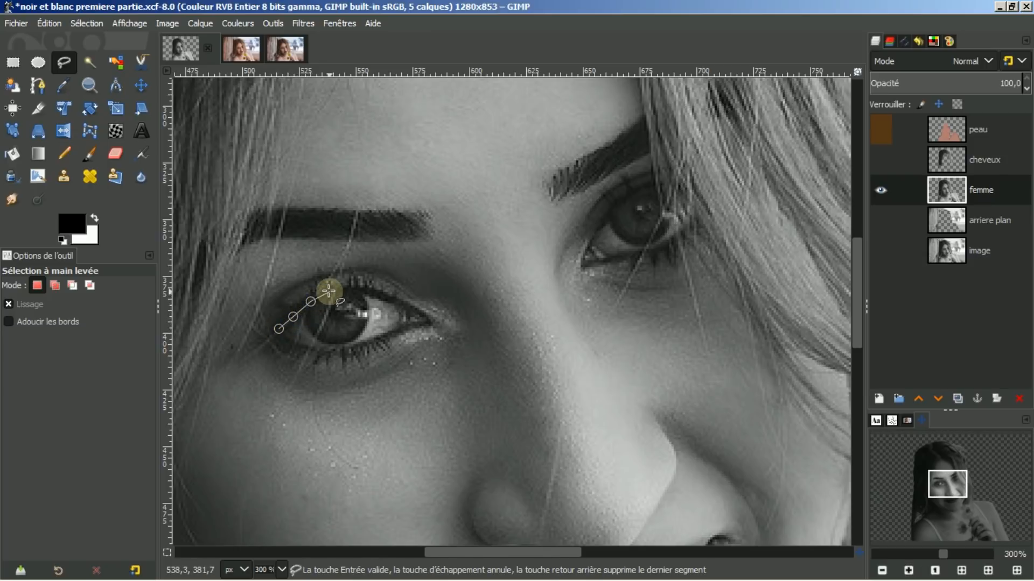
left_click(329, 292)
left_click(345, 292)
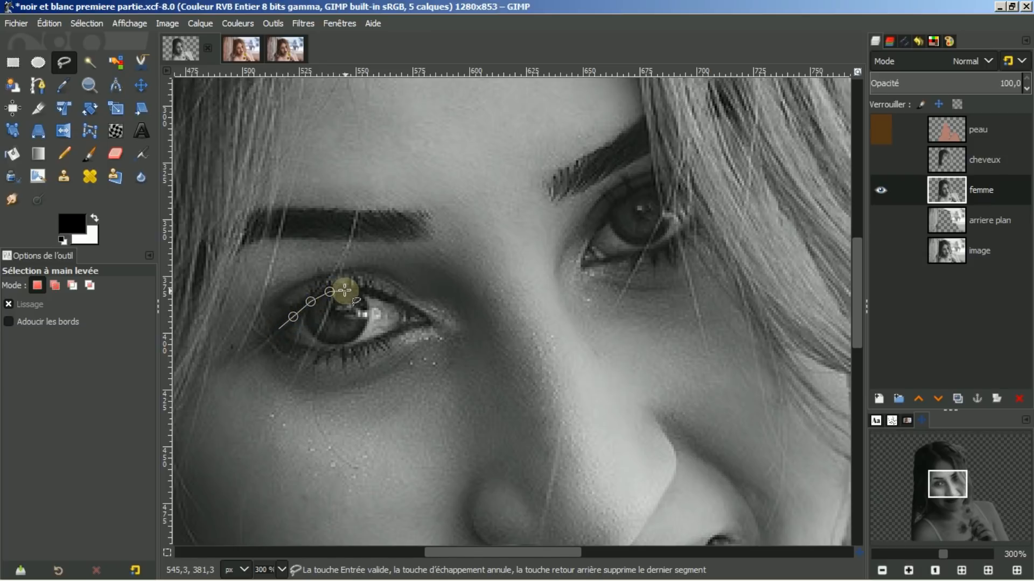
left_click(371, 295)
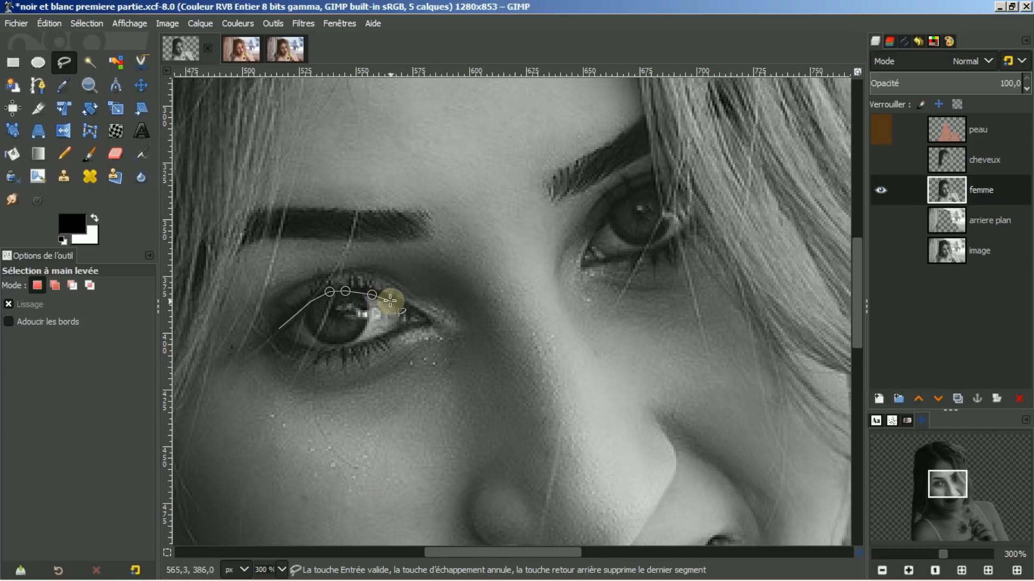
left_click(391, 303)
left_click(402, 311)
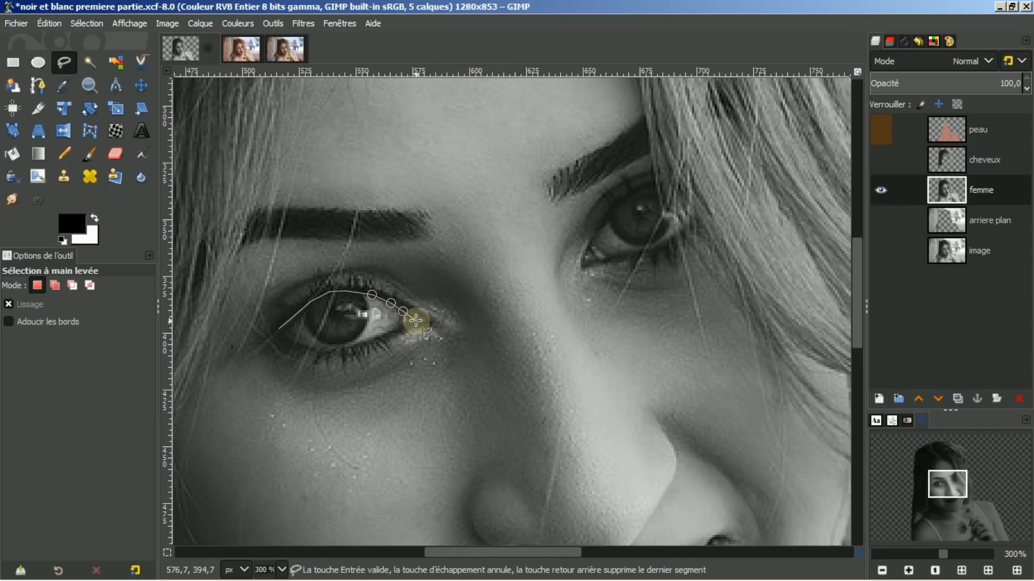
left_click(420, 321)
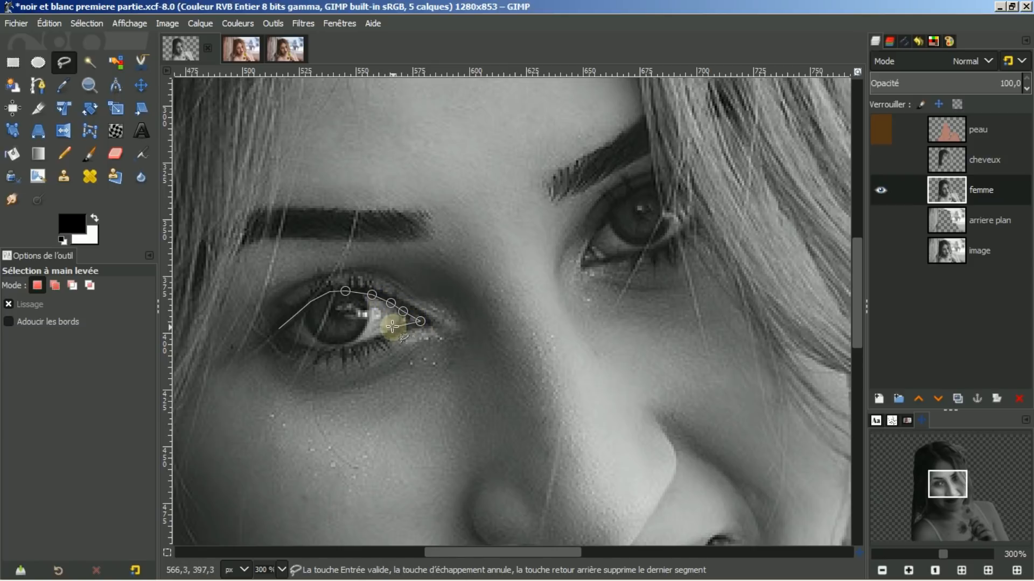
left_click(393, 328)
left_click(368, 340)
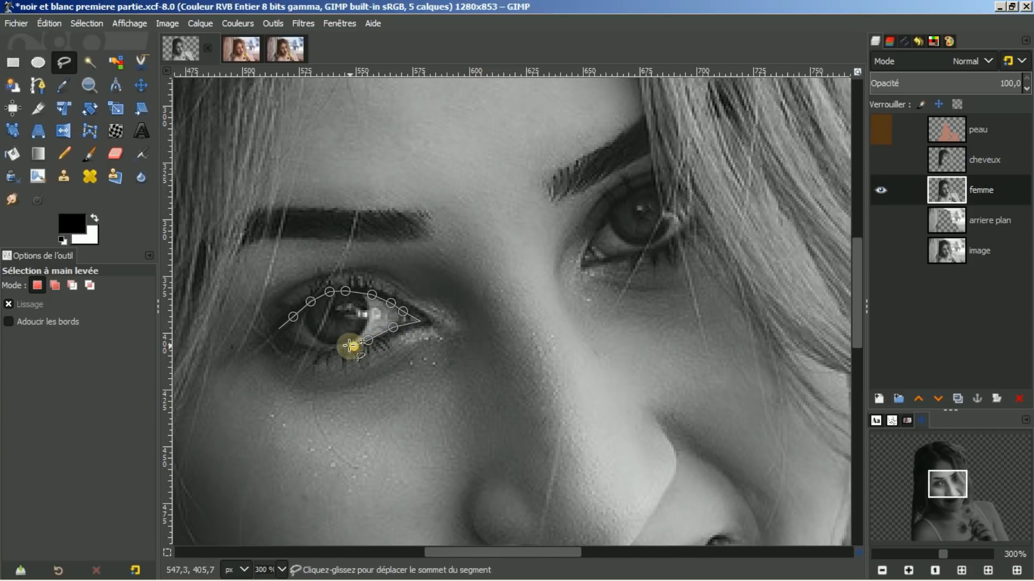
left_click(354, 347)
left_click(330, 348)
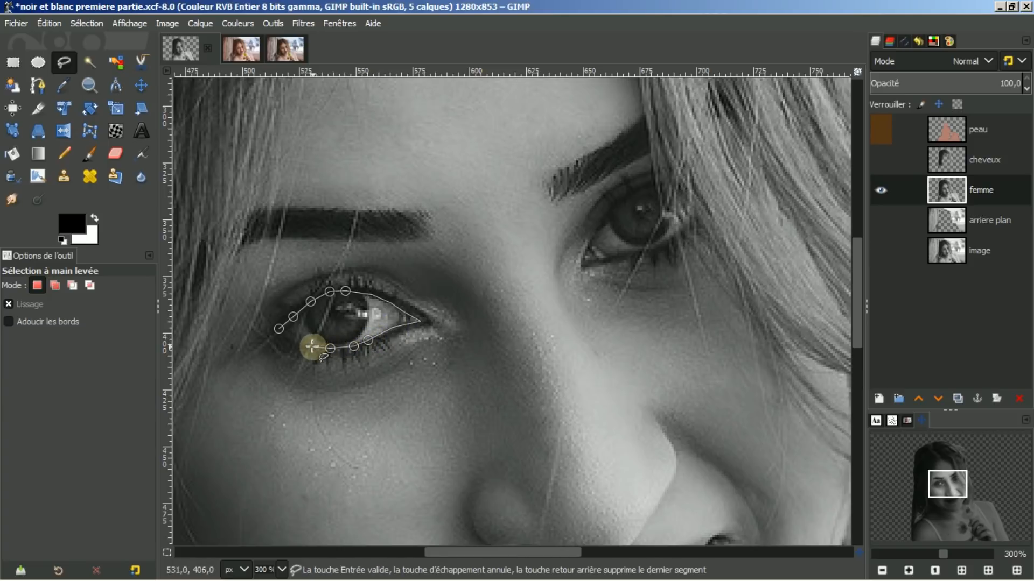
left_click(277, 328)
key("Return")
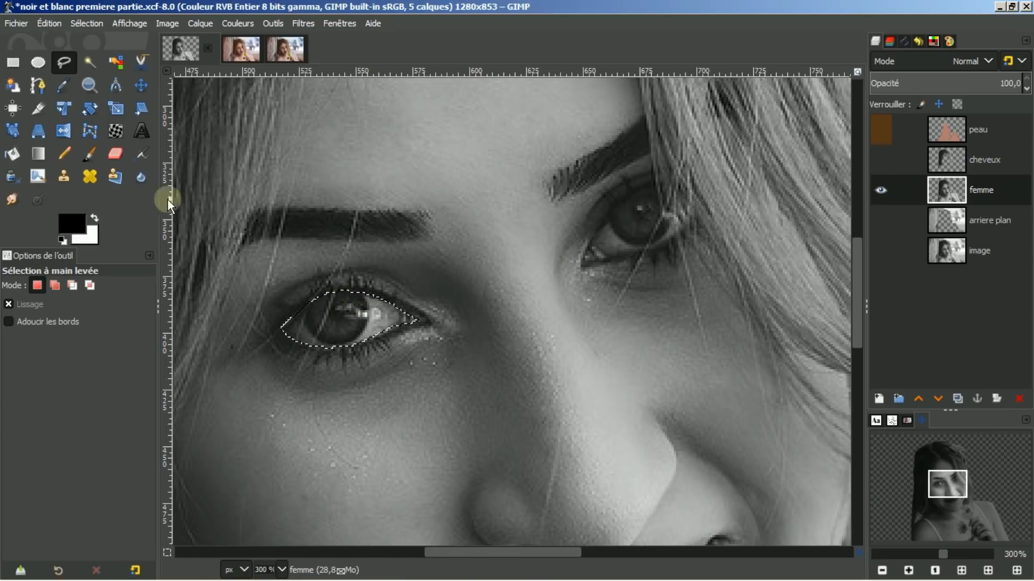
Add the woman's other eye to the current selection with a second closed Free Select outline
left_click(55, 285)
left_click(583, 264)
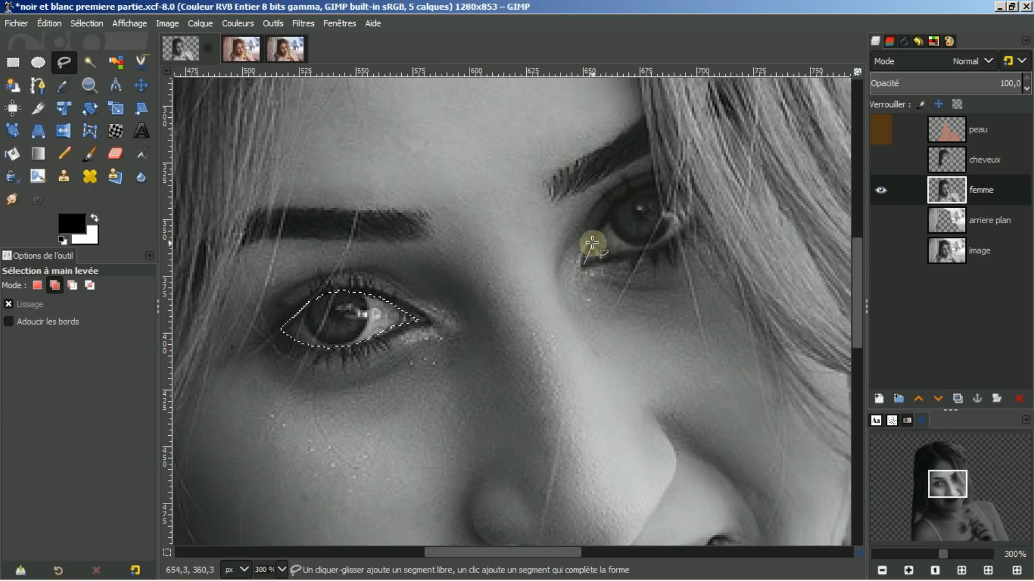
left_click(593, 244)
left_click(608, 223)
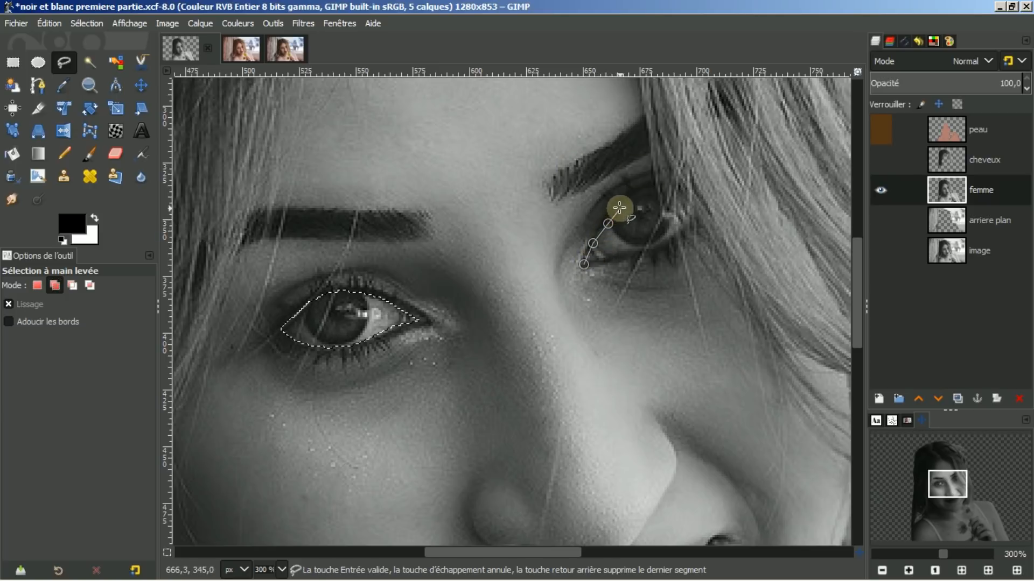
left_click_drag(619, 207, 656, 189)
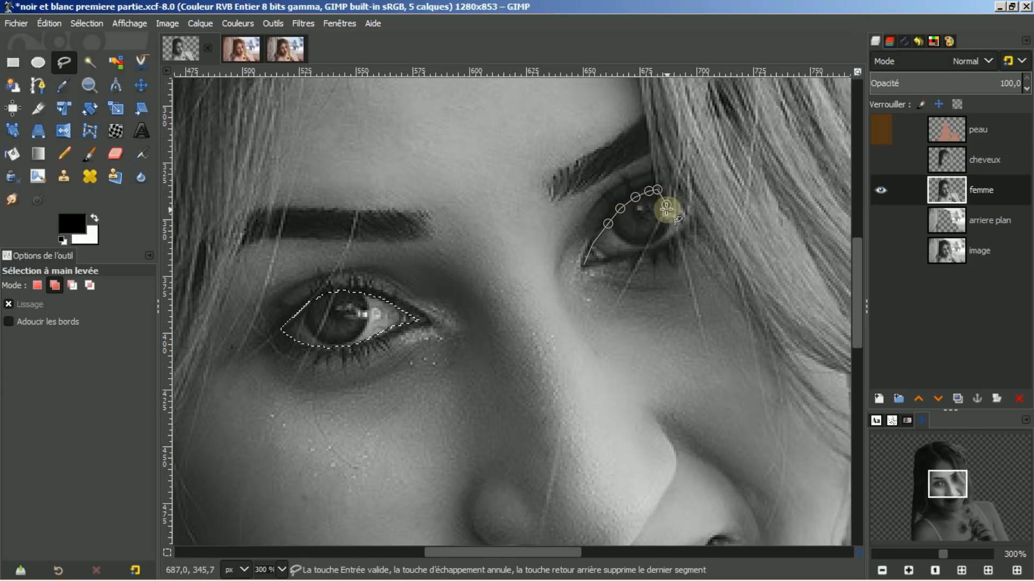
left_click(666, 206)
left_click(673, 216)
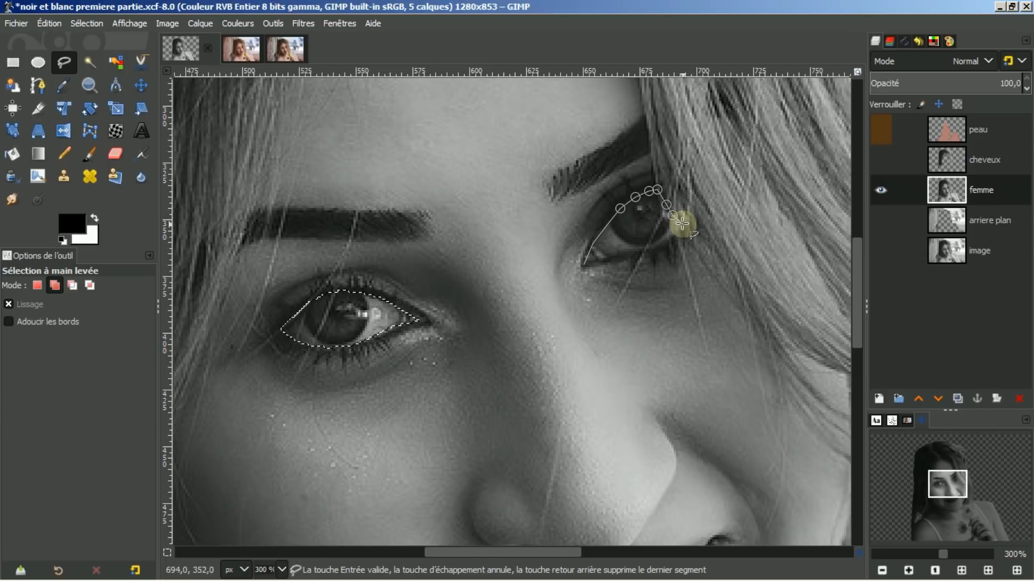
left_click(680, 226)
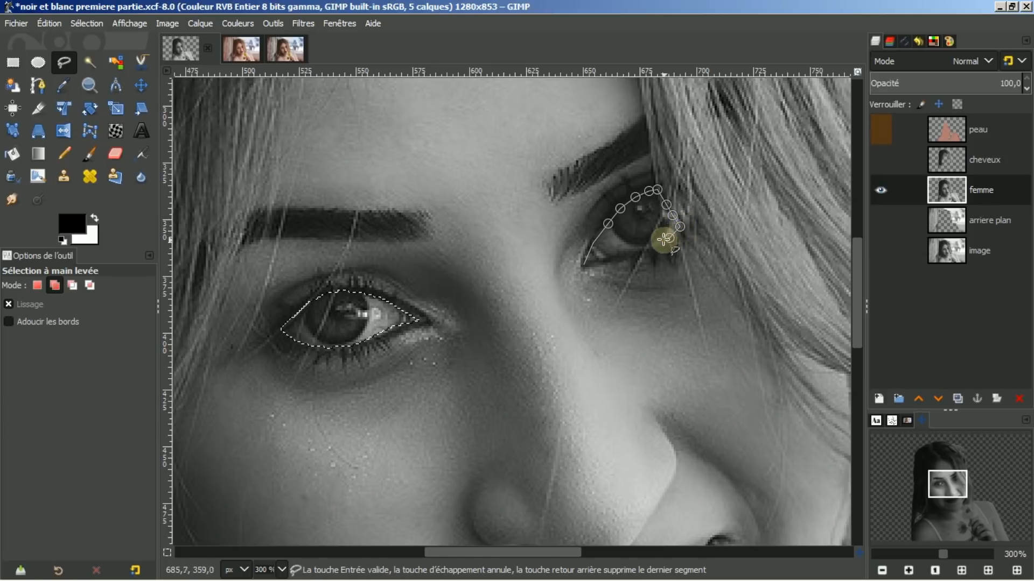
left_click(669, 237)
left_click(656, 247)
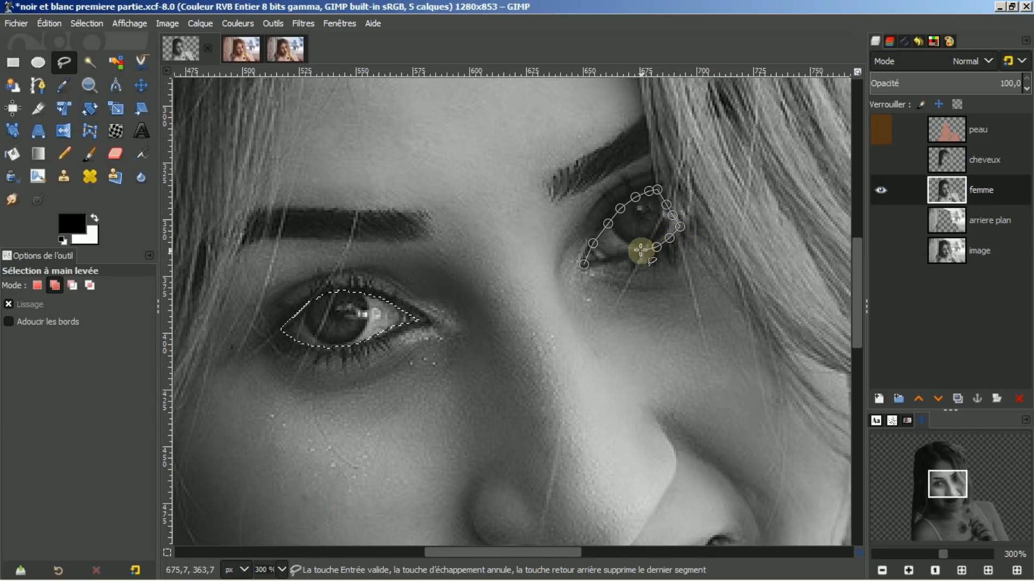
left_click(625, 253)
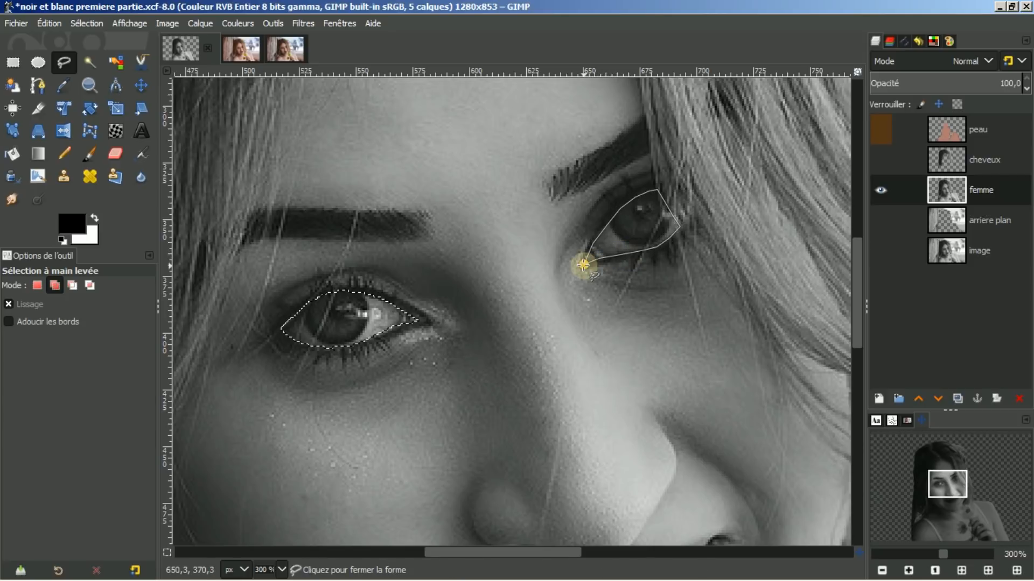
left_click(585, 264)
left_click(585, 263)
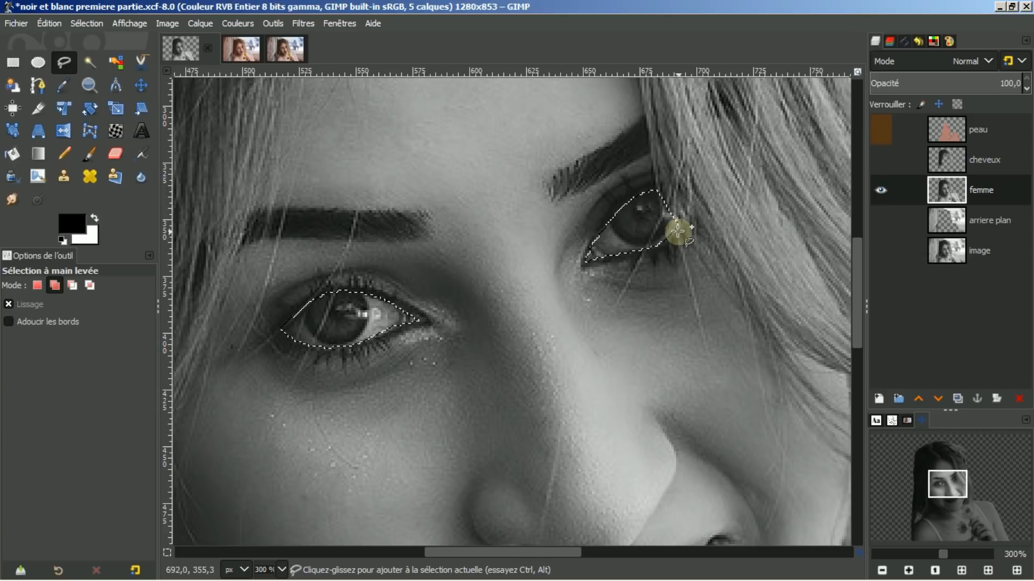
Copy both selected eyes from the femme layer and paste them as a new layer above it
key("ctrl+c")
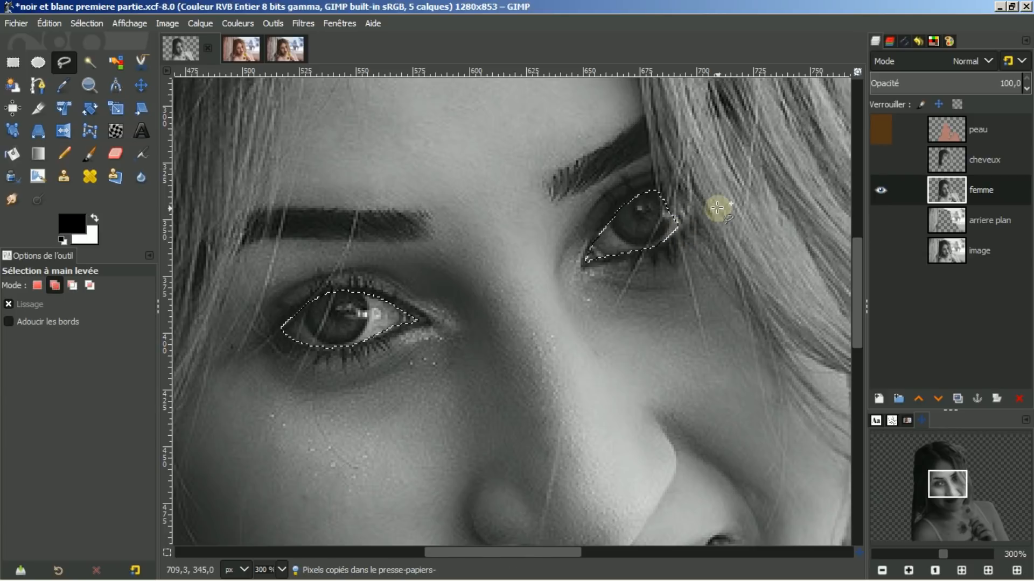
key("ctrl+v")
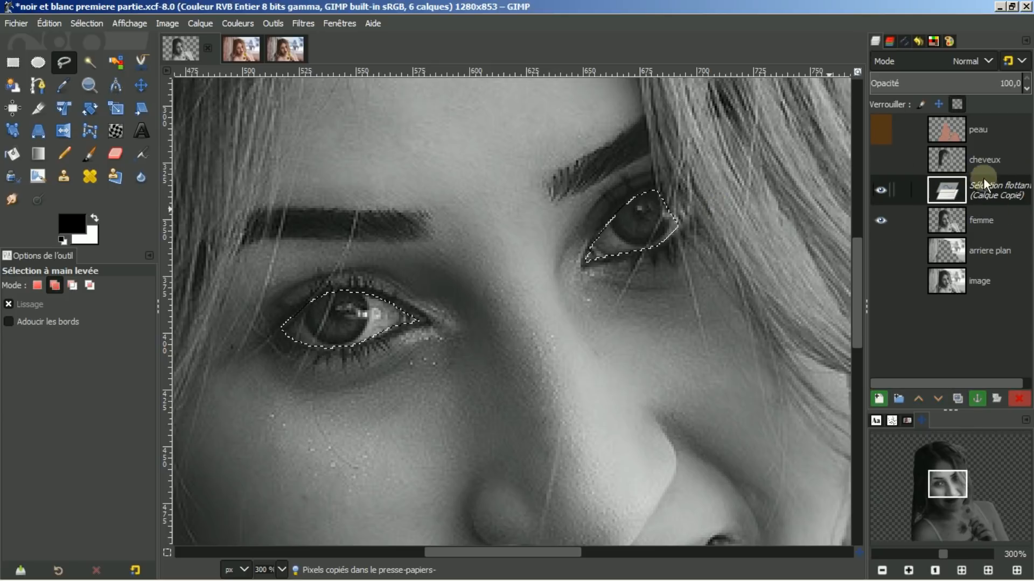
left_click(879, 399)
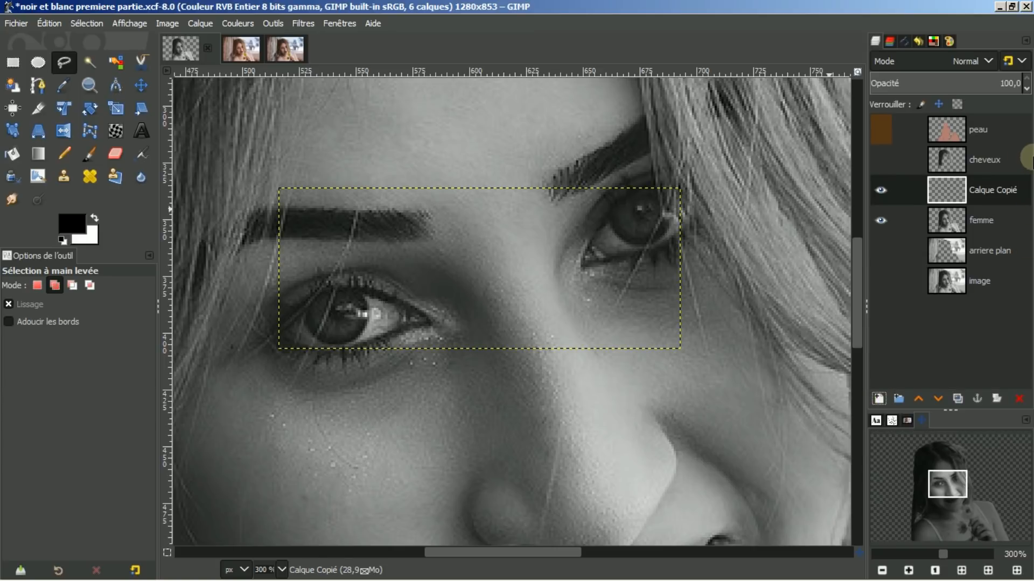
Hide the femme layer and enlarge the pasted eyes layer to the image dimensions
left_click(880, 221)
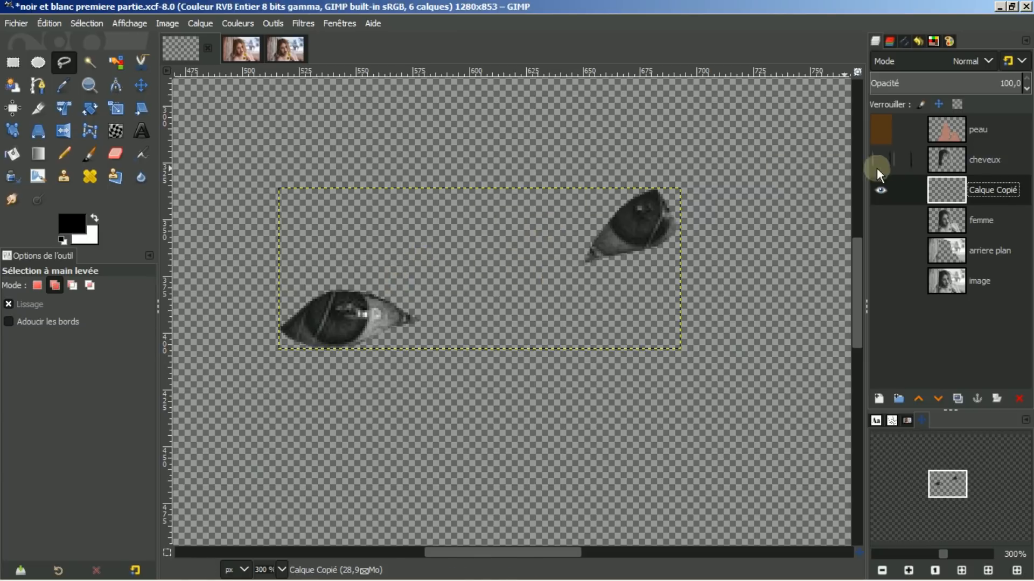
right_click(941, 184)
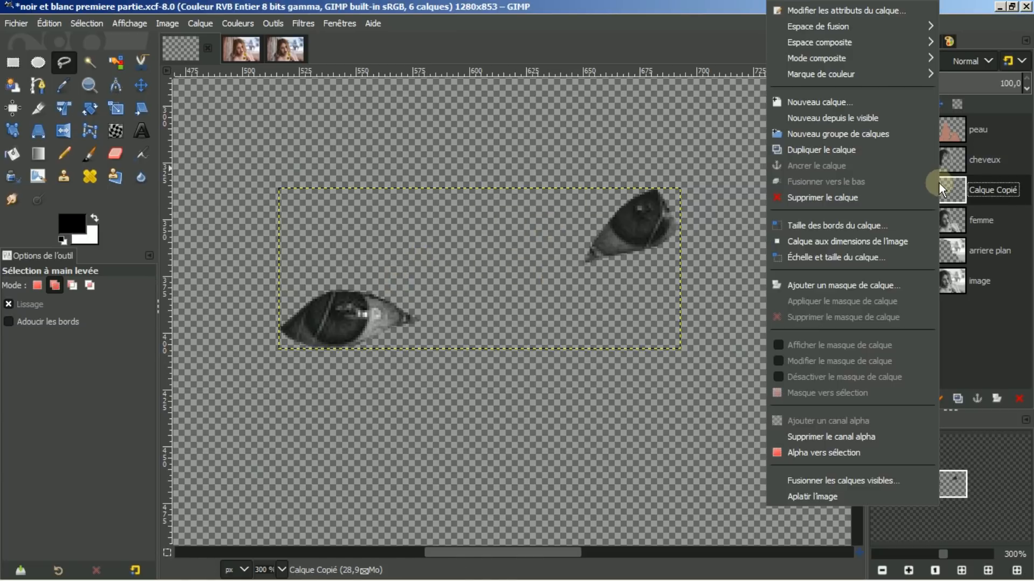
left_click(853, 242)
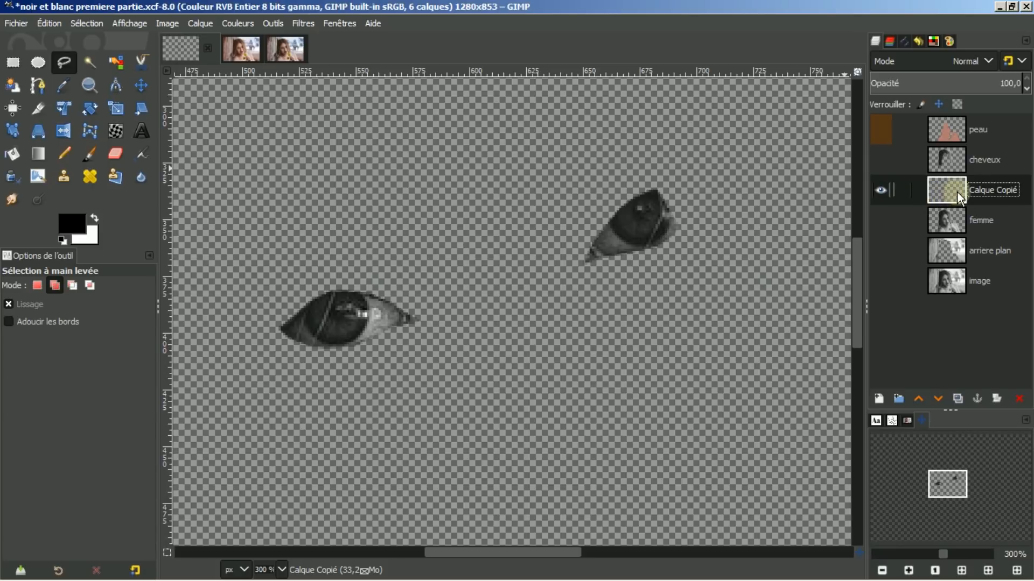
Rename the pasted eyes layer as yeux and duplicate it
double_click(991, 188)
key("Return")
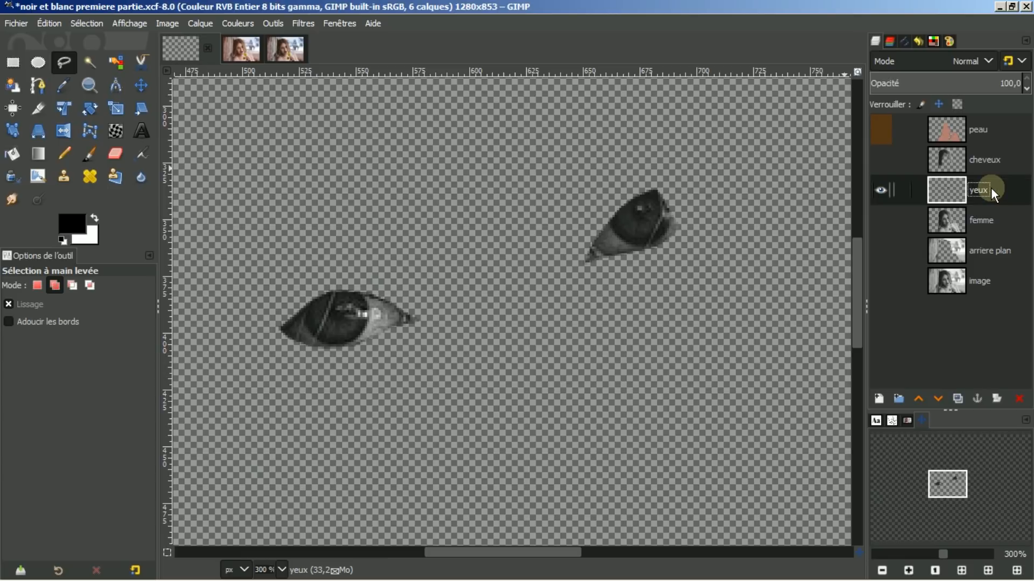
left_click(954, 401)
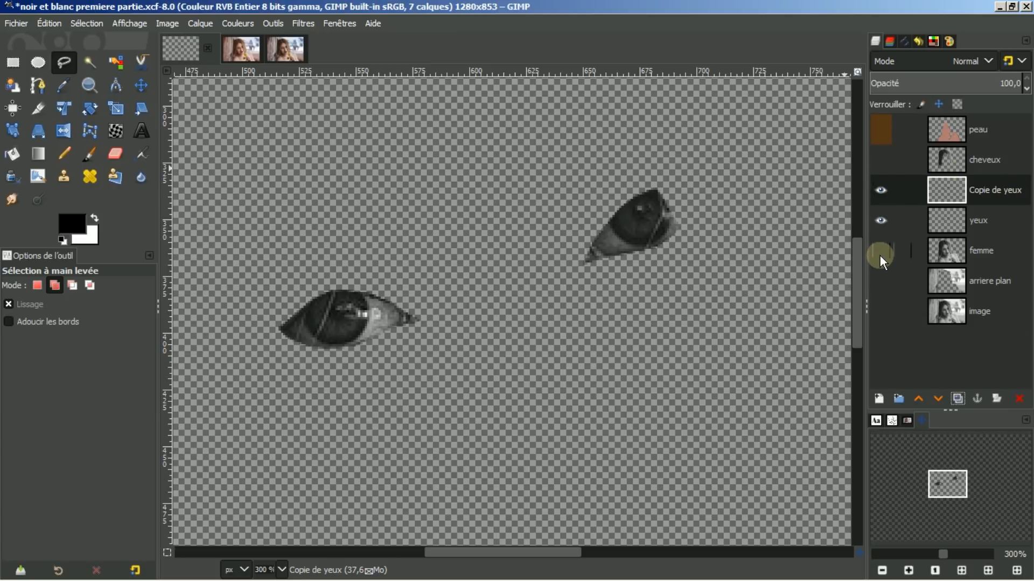
Select the outlines of both eyes from the alpha channel of the Copie de yeux layer
left_click(949, 189)
left_click(939, 191)
right_click(939, 192)
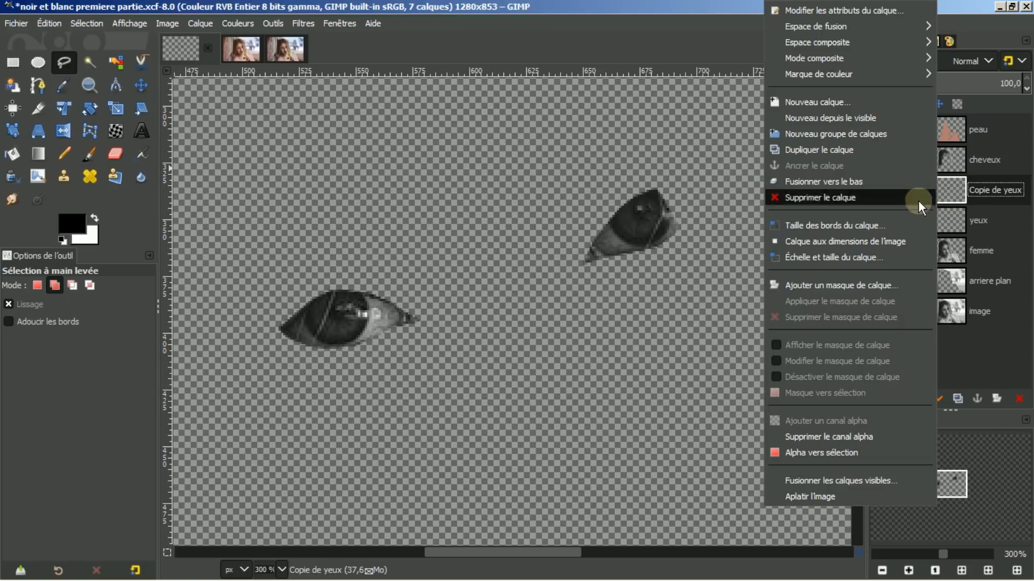
left_click(834, 452)
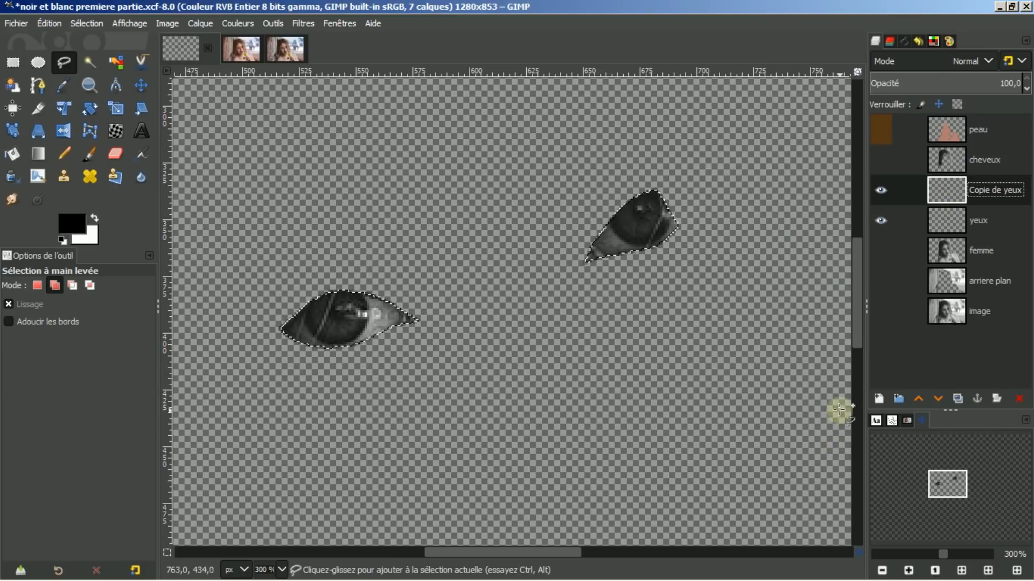
Subtract the iris of the eye on the left of the photo from the selection with an ellipse about 28 × 27 px
left_click(908, 570)
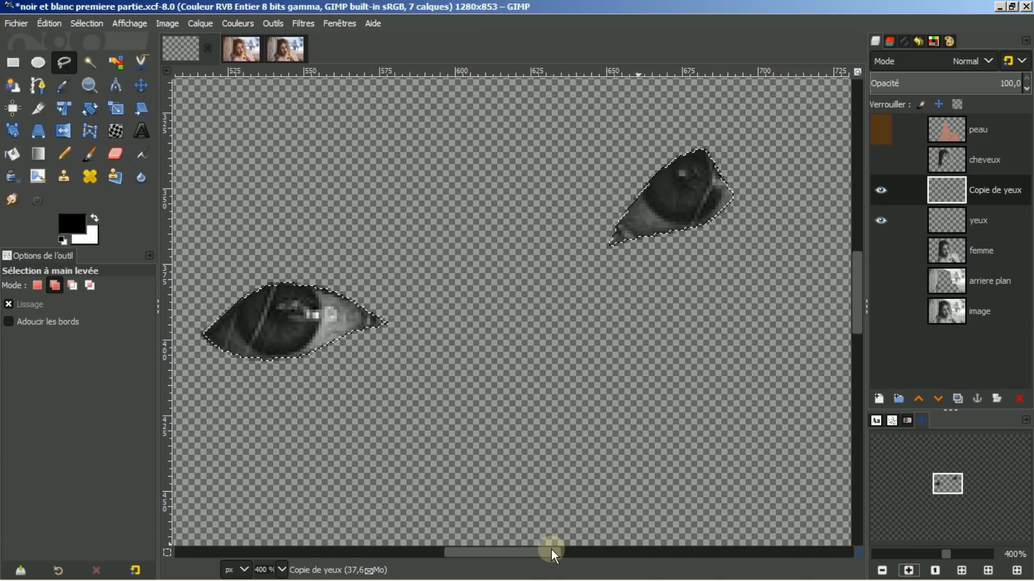
left_click_drag(552, 550, 541, 551)
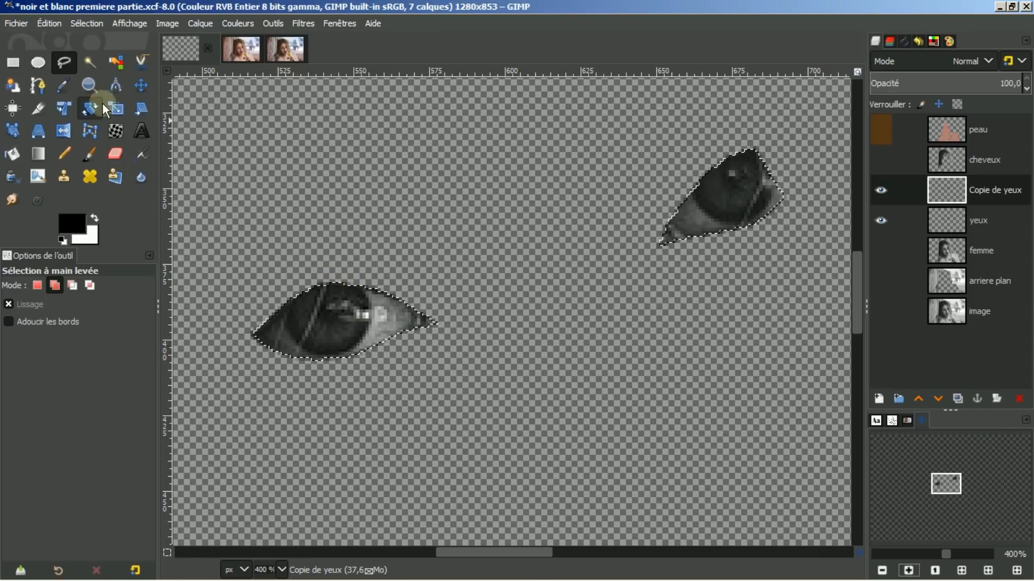
left_click(38, 61)
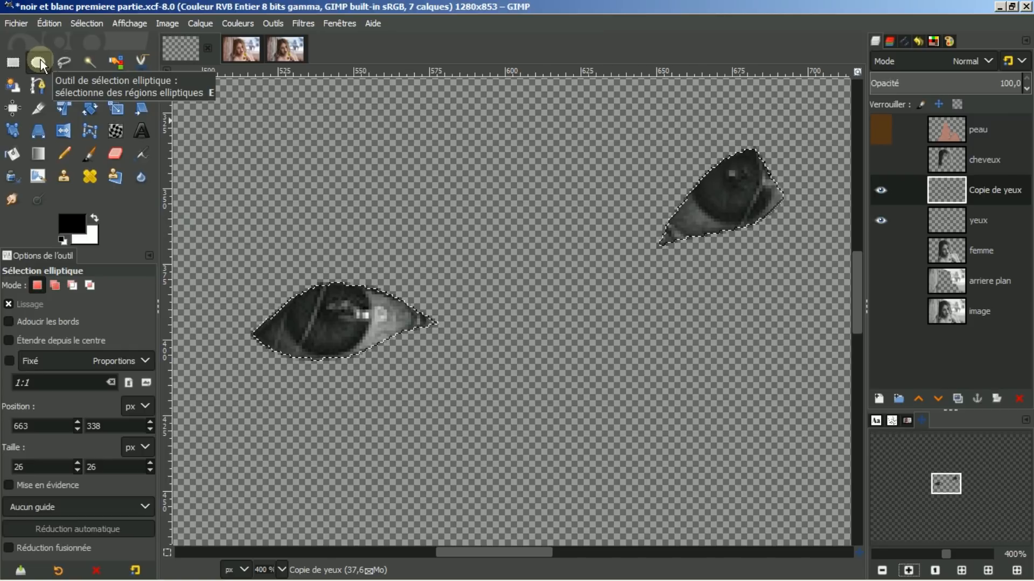
left_click(71, 283)
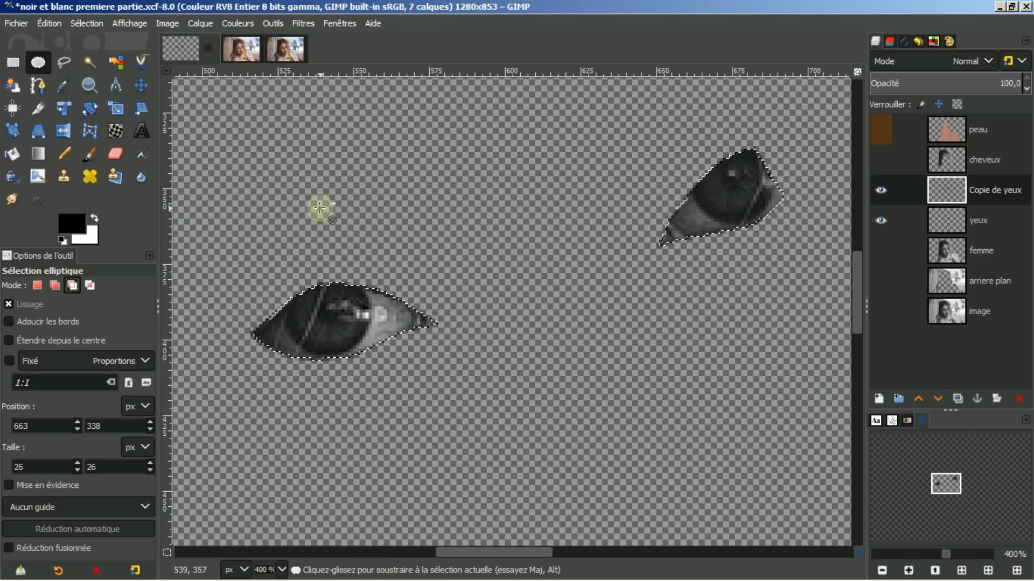
left_click_drag(287, 285, 368, 355)
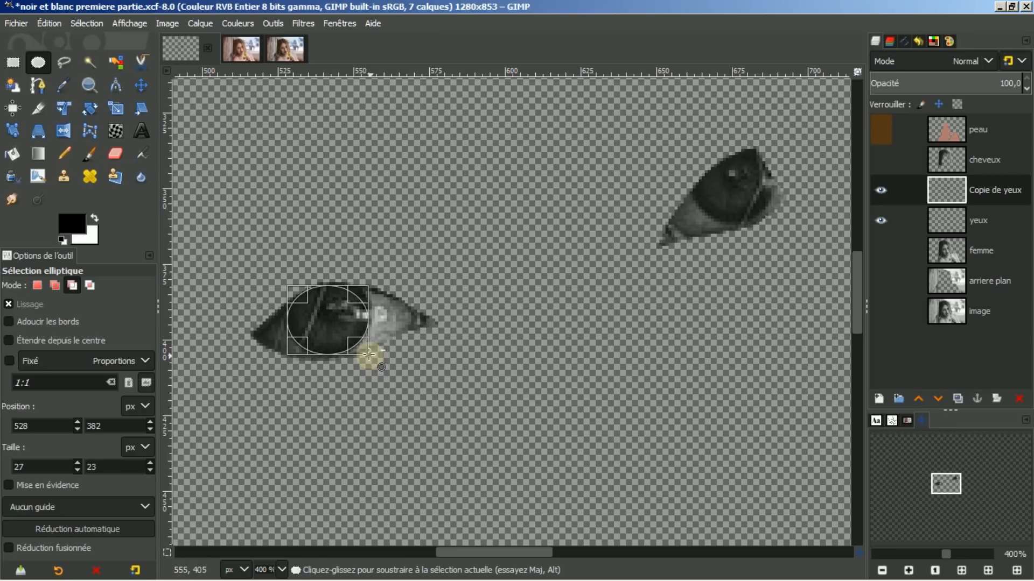
left_click_drag(330, 294, 357, 314)
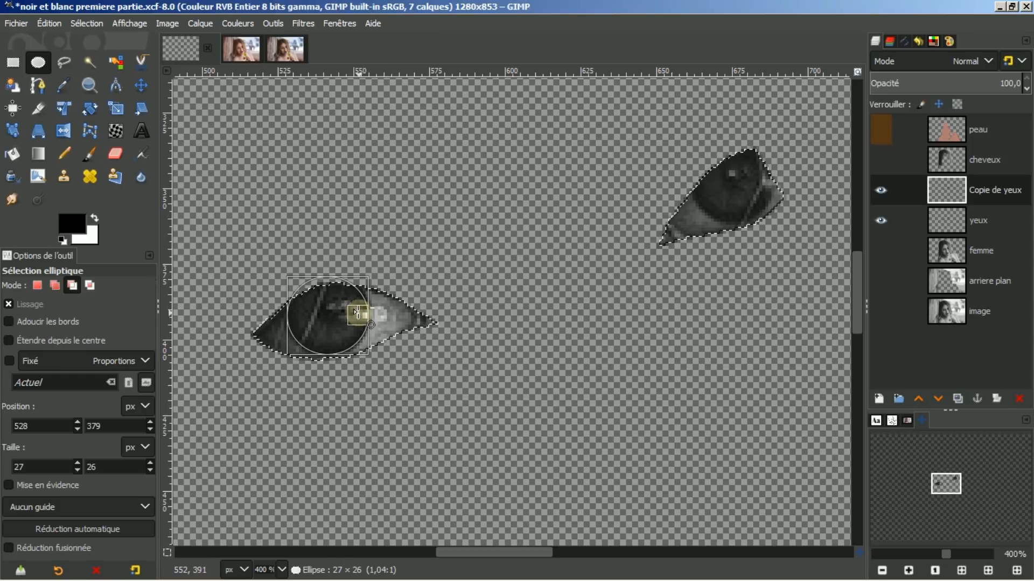
left_click_drag(358, 314, 362, 314)
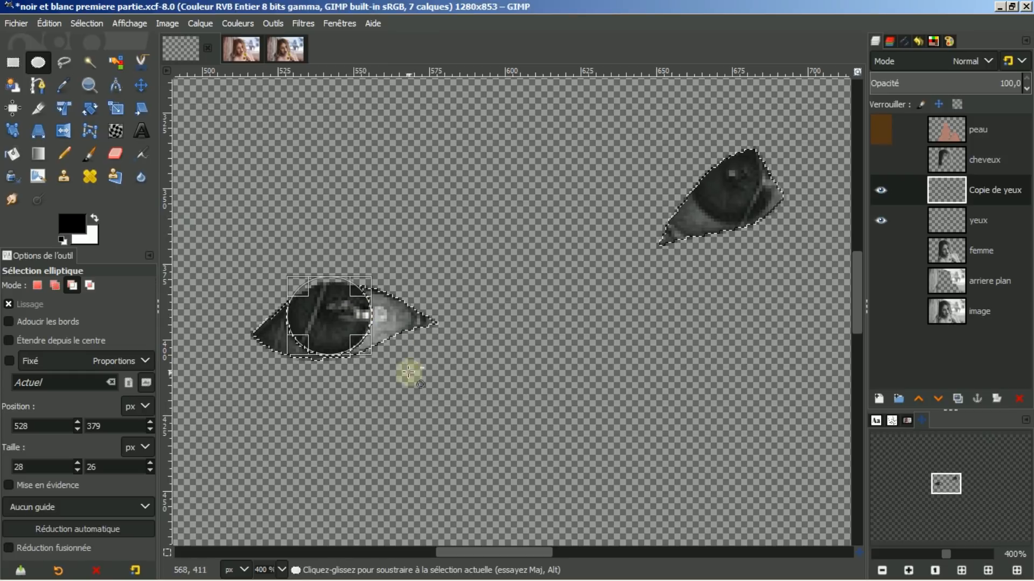
left_click_drag(331, 355, 330, 359)
left_click(327, 326)
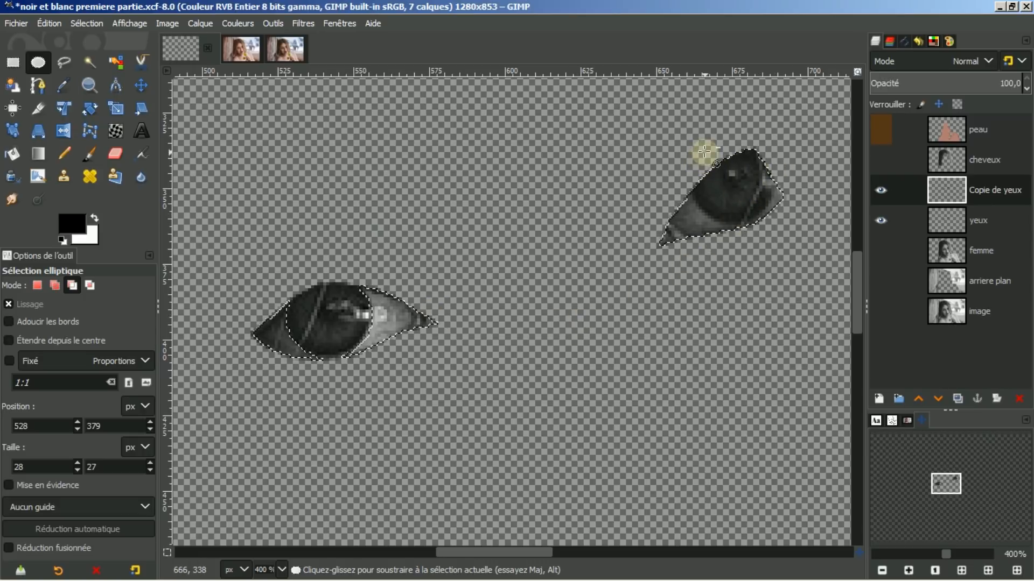
Subtract the other eye's iris from the selection with an ellipse about 25 × 25 px fitted around it
left_click_drag(704, 152, 771, 228)
left_click_drag(714, 192, 705, 190)
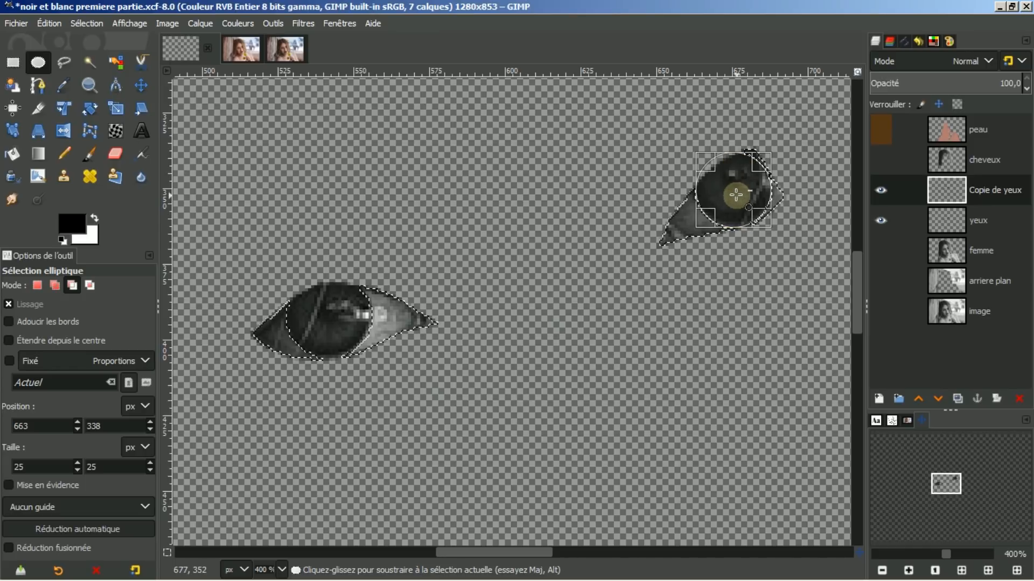
left_click(736, 195)
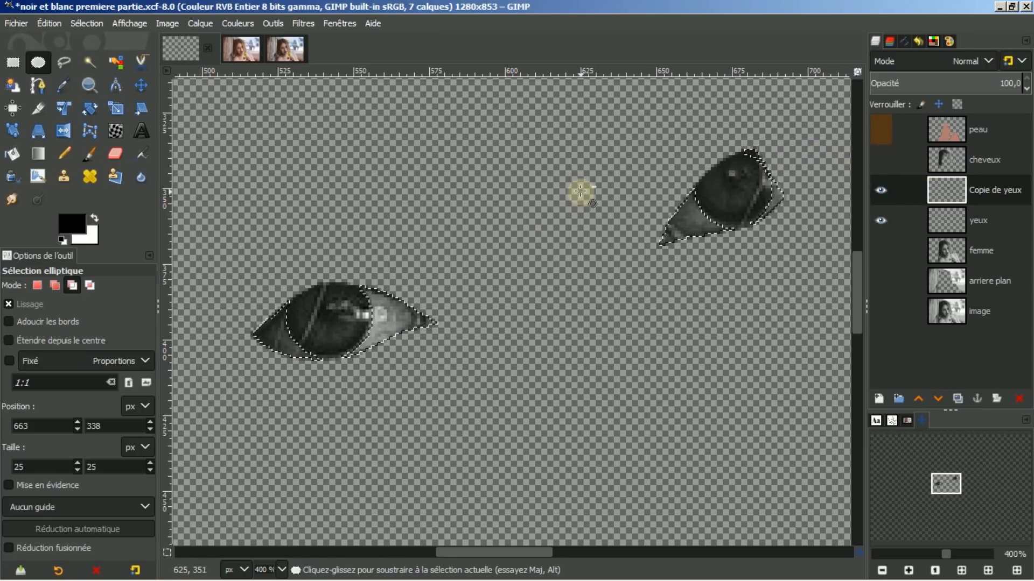
Hide the yeux layer and delete the selected whites of the eyes from the Copie de yeux layer, leaving only the irises
left_click(944, 190)
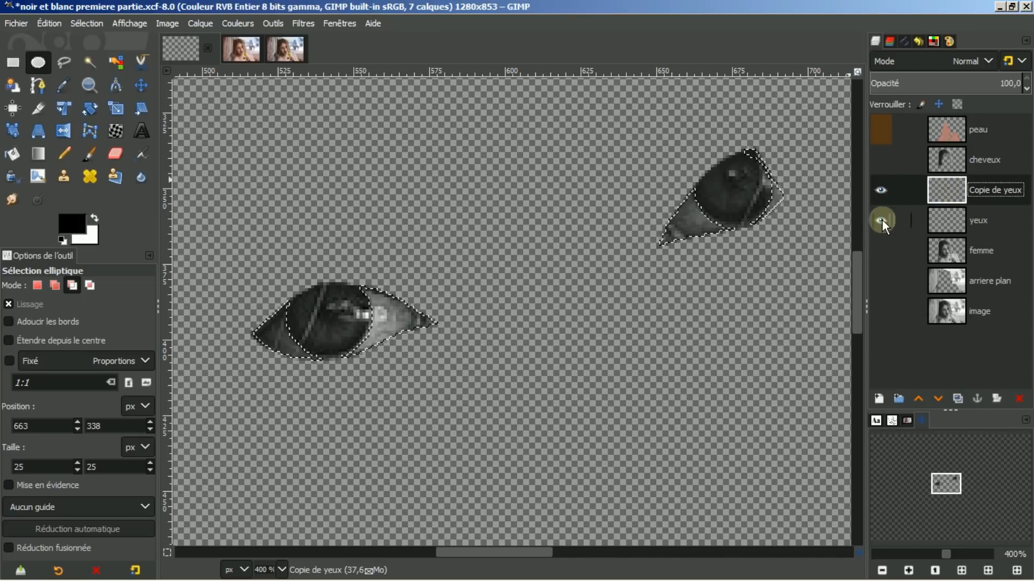
left_click(880, 220)
left_click(958, 191)
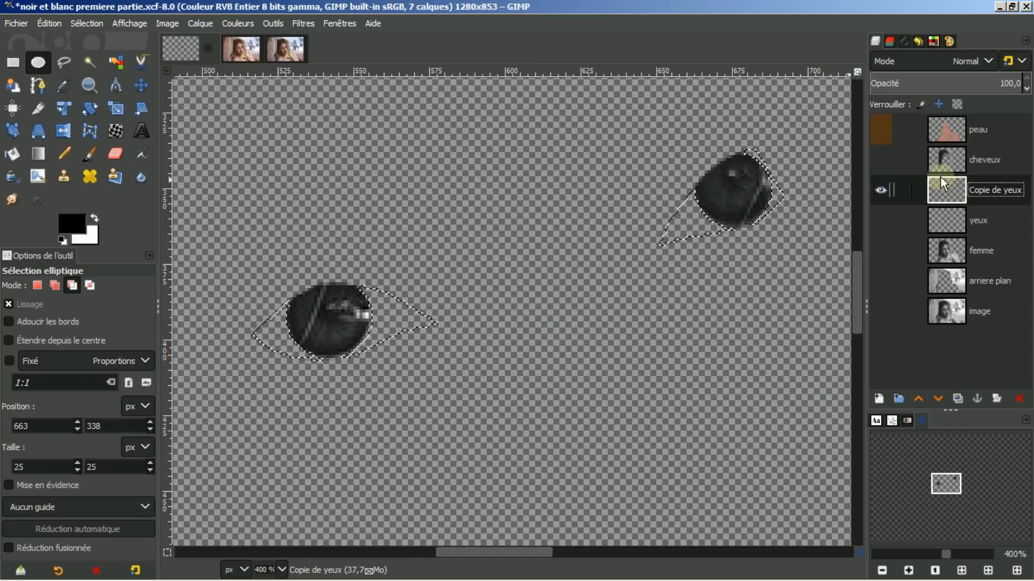
With only the yeux layer visible, invert the selection, delete the irises from that layer, and clear the selection
left_click(938, 216)
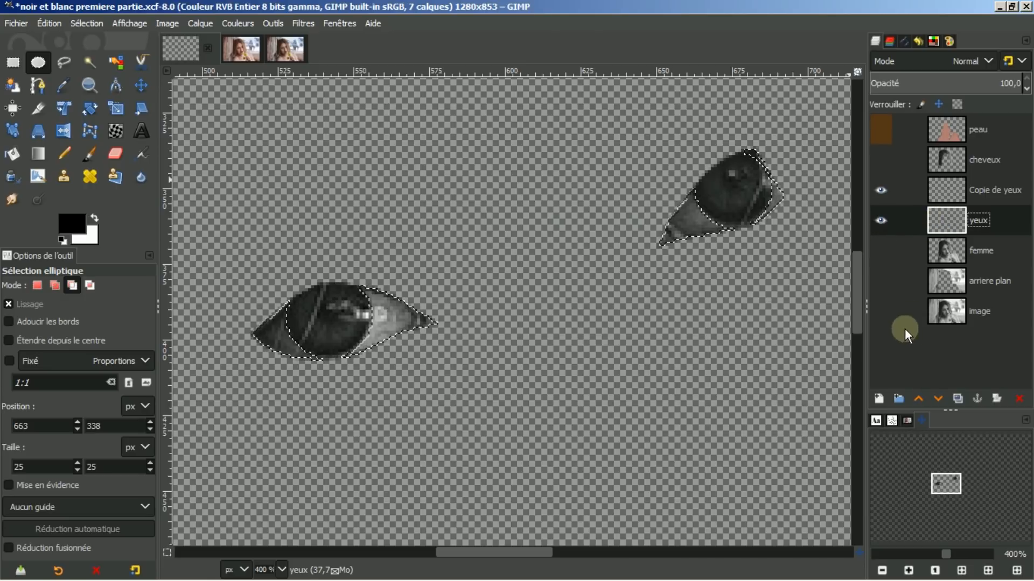
left_click(879, 189)
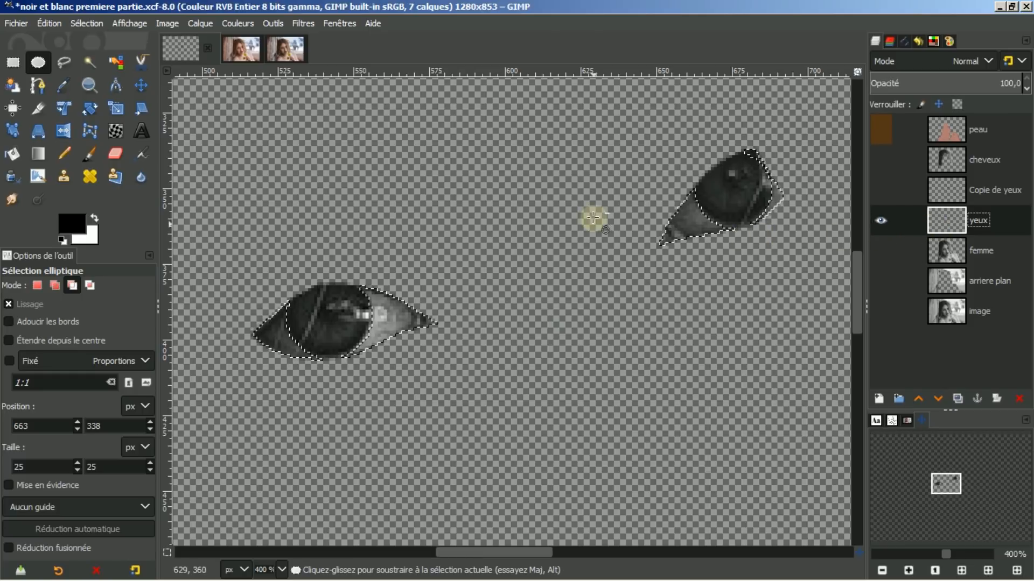
left_click(87, 23)
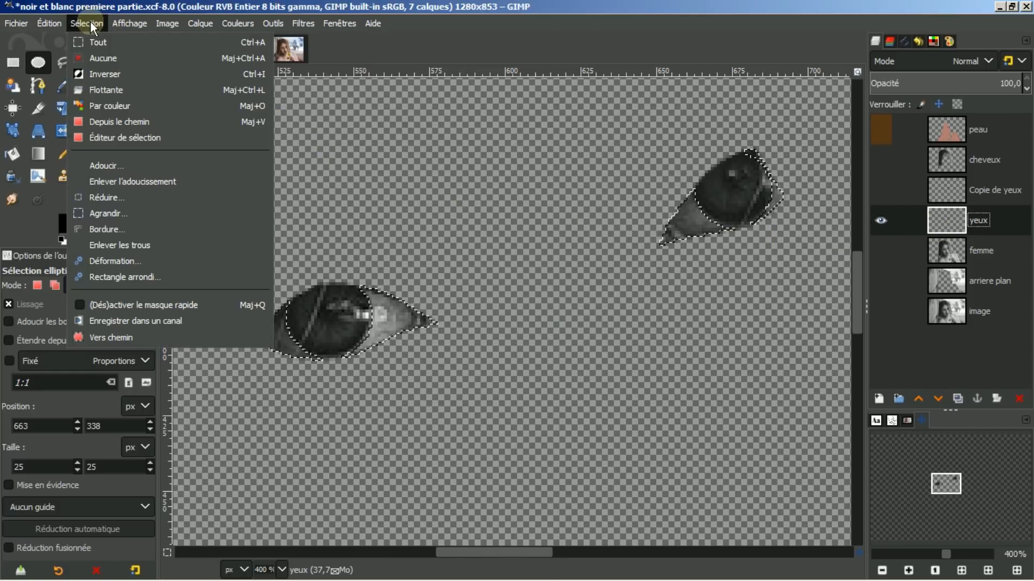
left_click(95, 73)
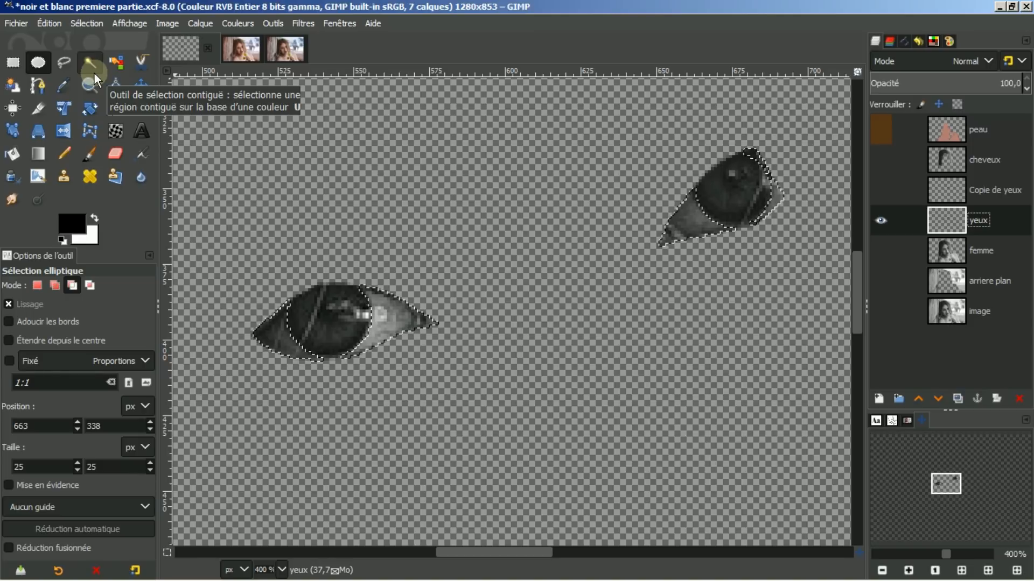
key("Delete")
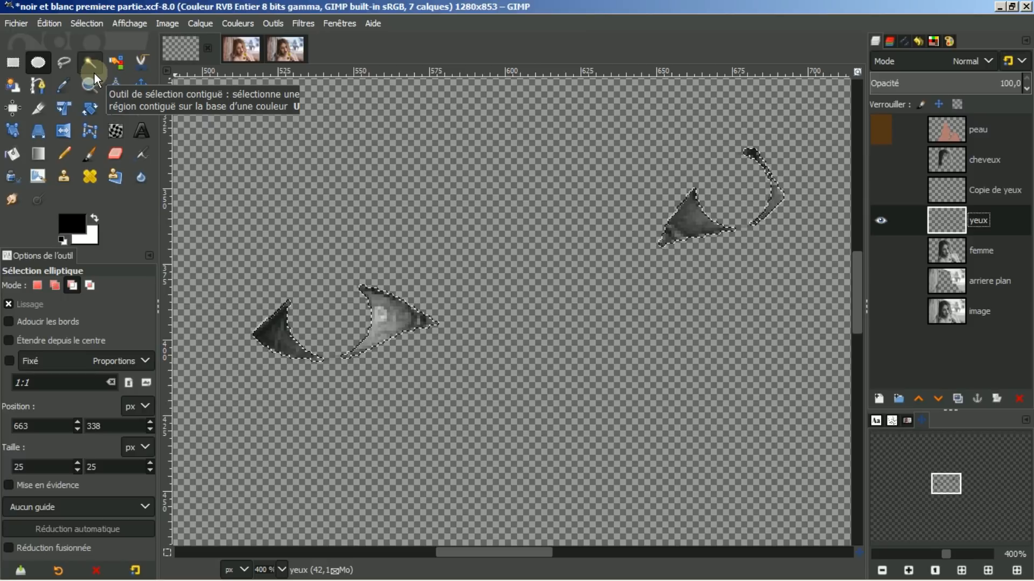
left_click(83, 24)
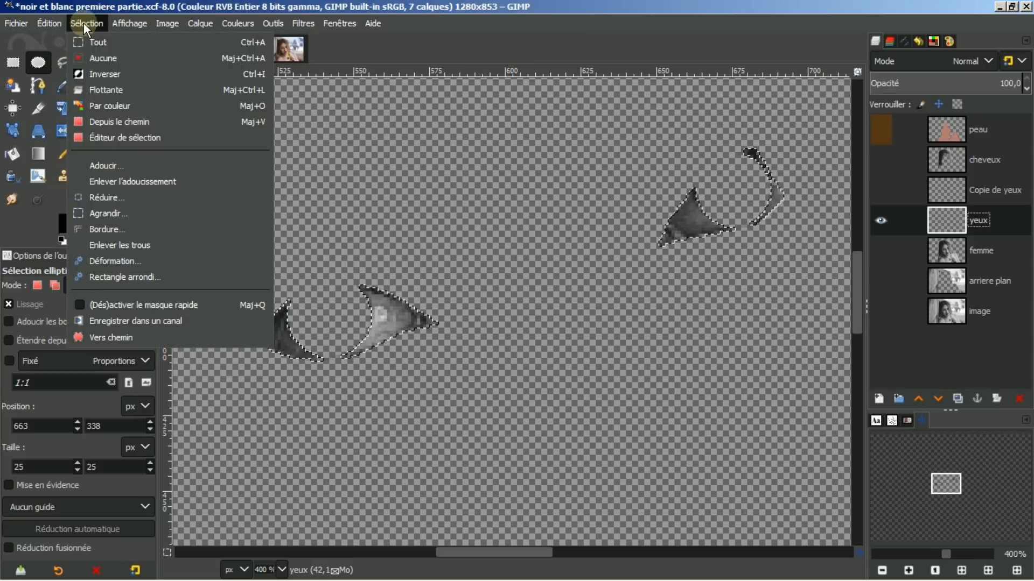
left_click(91, 58)
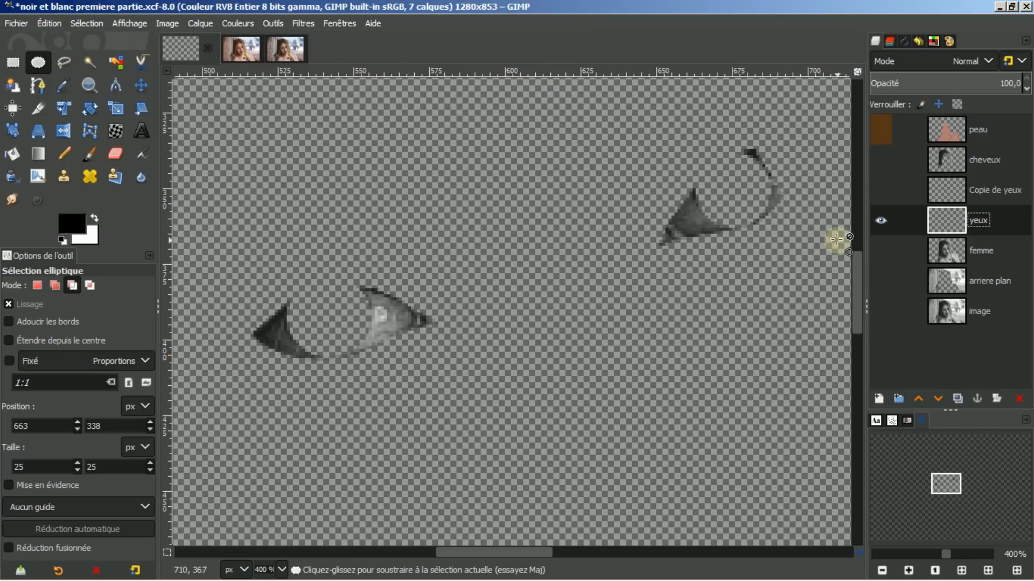
Show the Copie de yeux and yeux layers one at a time to check the separated irises and eye whites
left_click(882, 191)
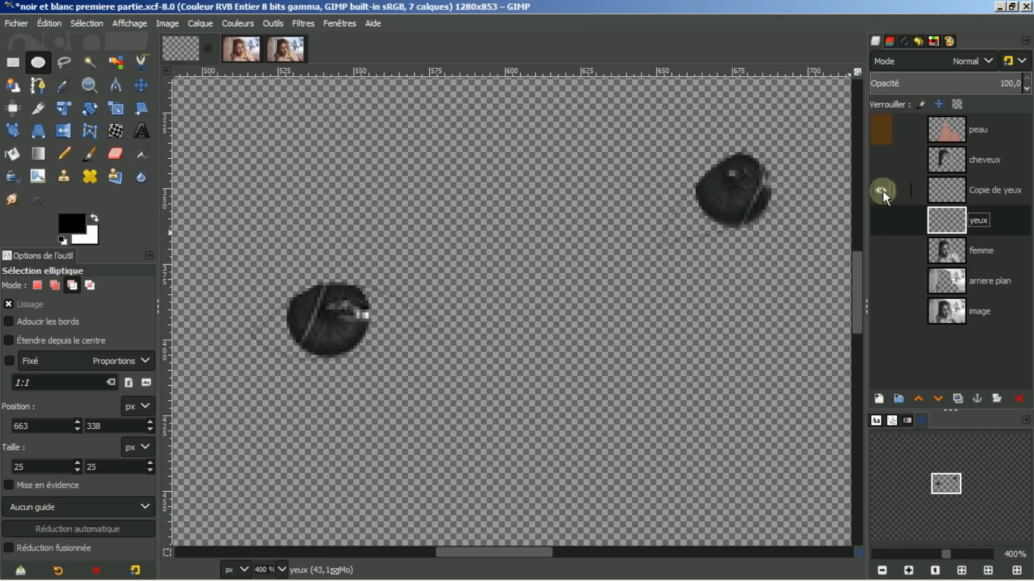
left_click(882, 191)
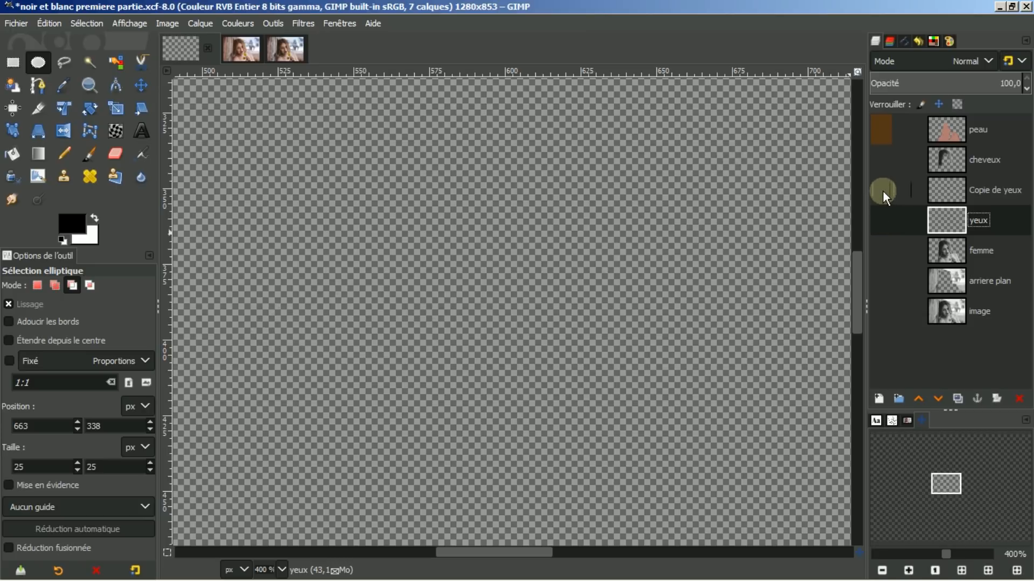
left_click(881, 220)
left_click(881, 220)
Make all layers of the portrait visible again
left_click(880, 191)
left_click(881, 220)
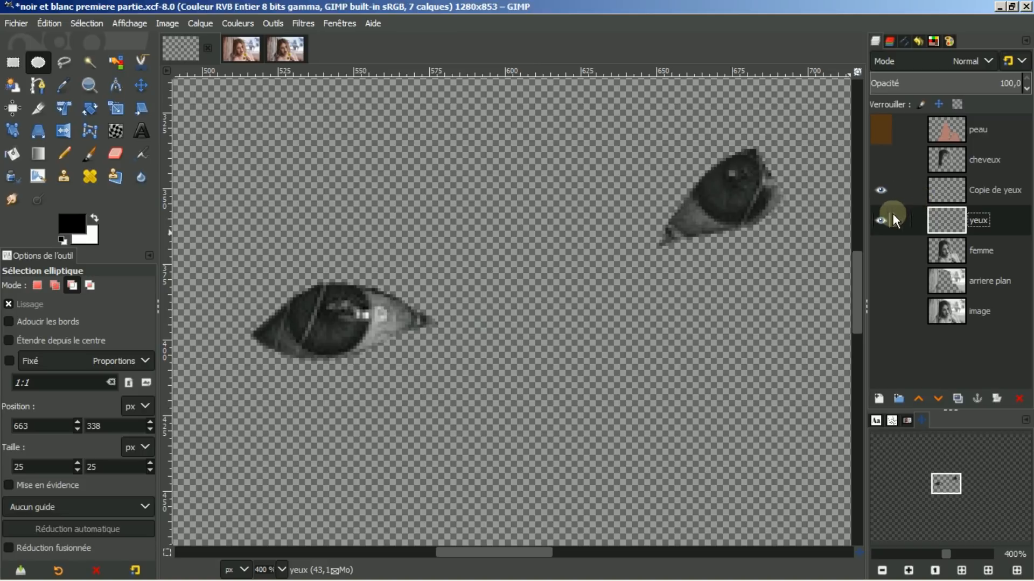
left_click(879, 220, "shift")
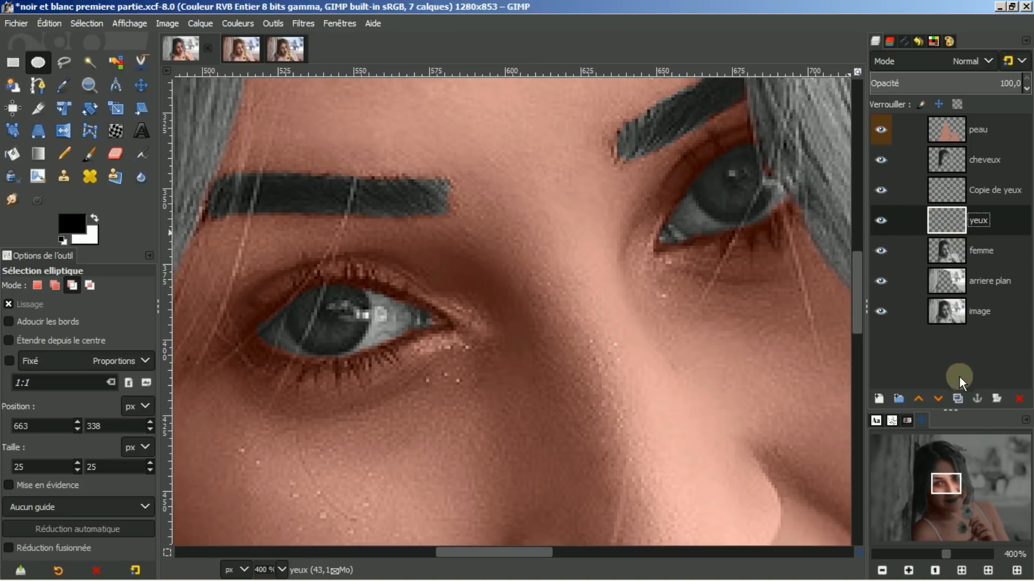
left_click(961, 570)
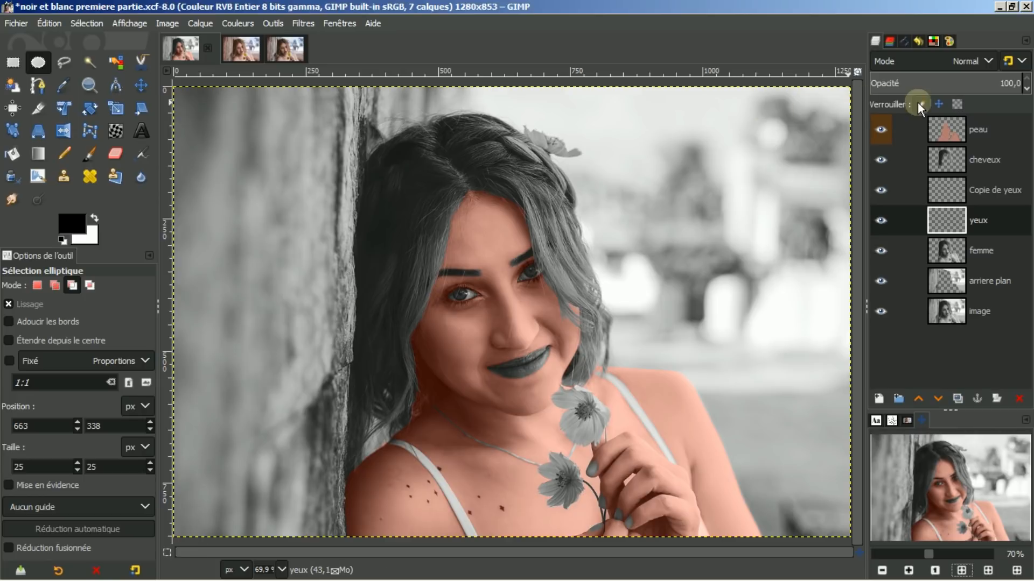
Set the peau layer's blend mode to HSL Color
left_click(938, 128)
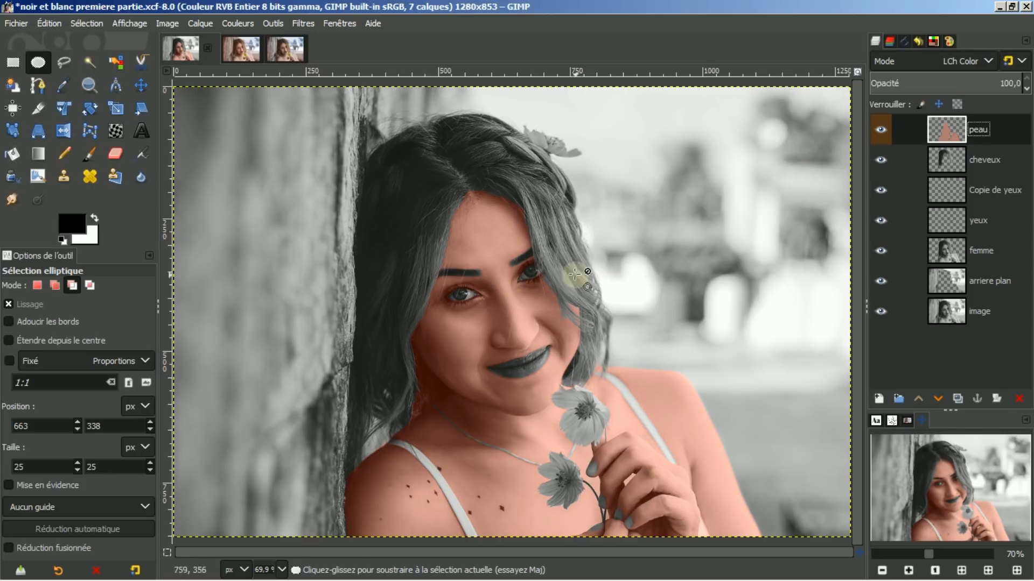
left_click(988, 58)
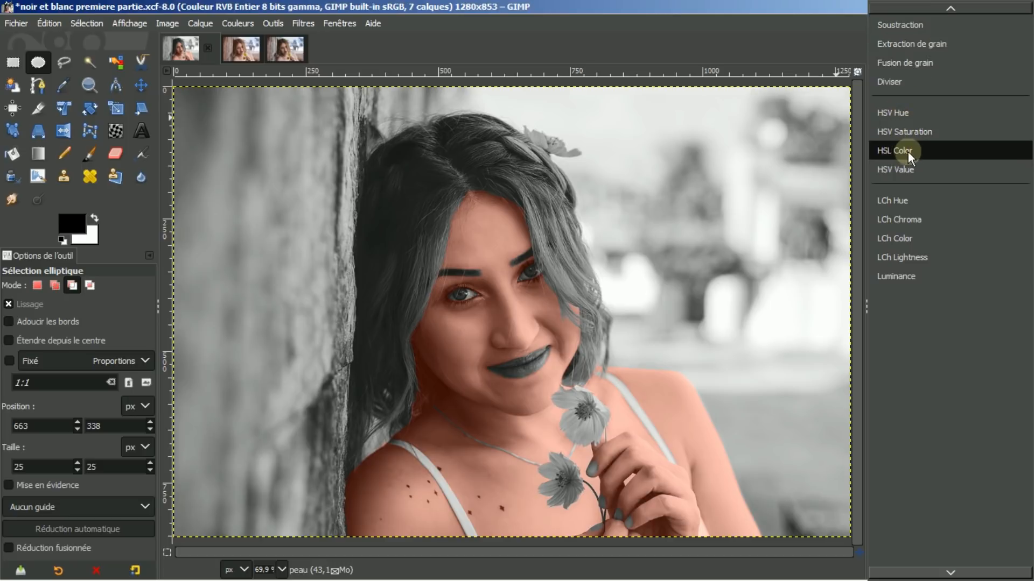
left_click(909, 150)
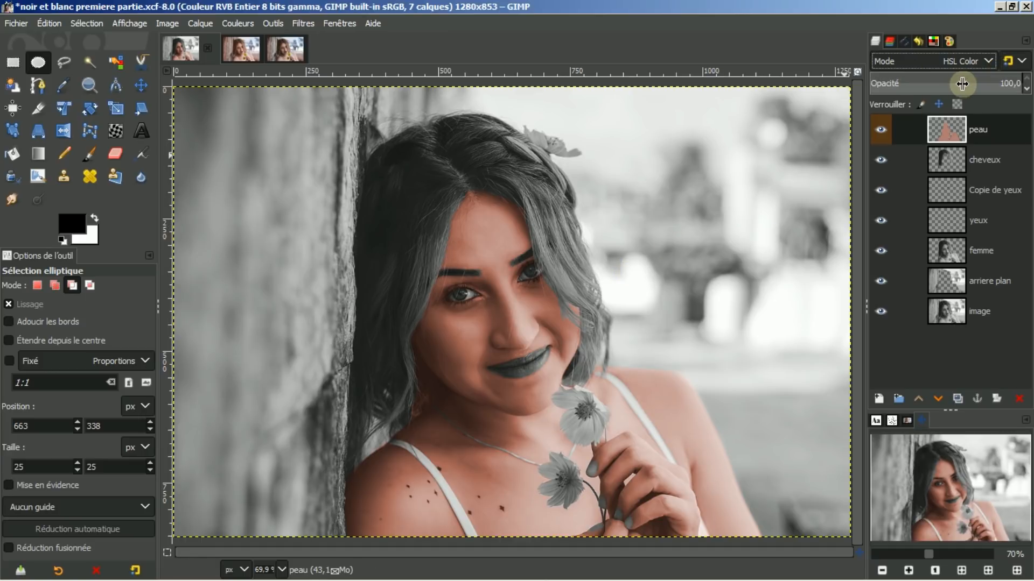
Set the peau layer's blend mode to Superposer
left_click(984, 58)
mouse_move(967, 1)
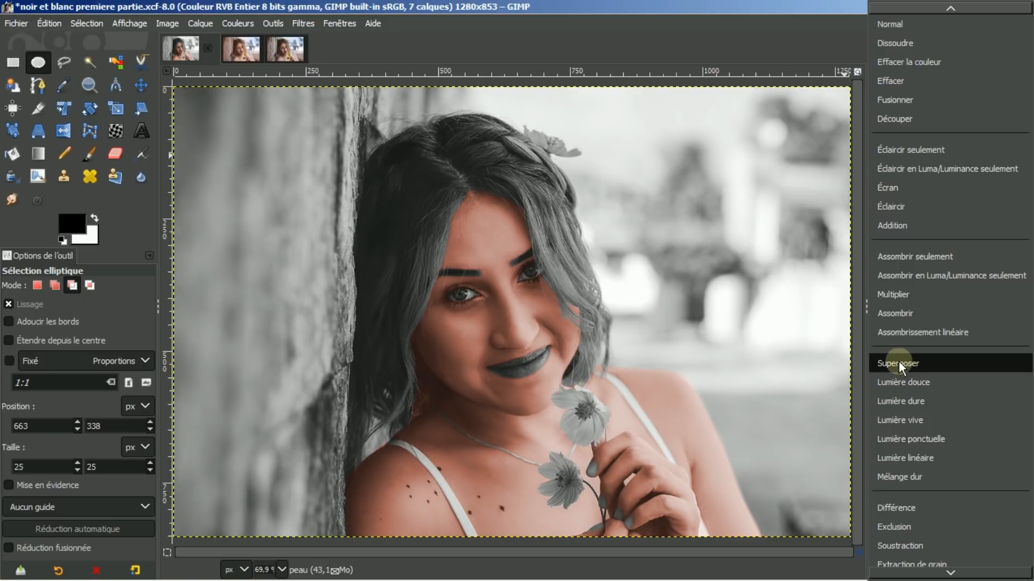
left_click(899, 364)
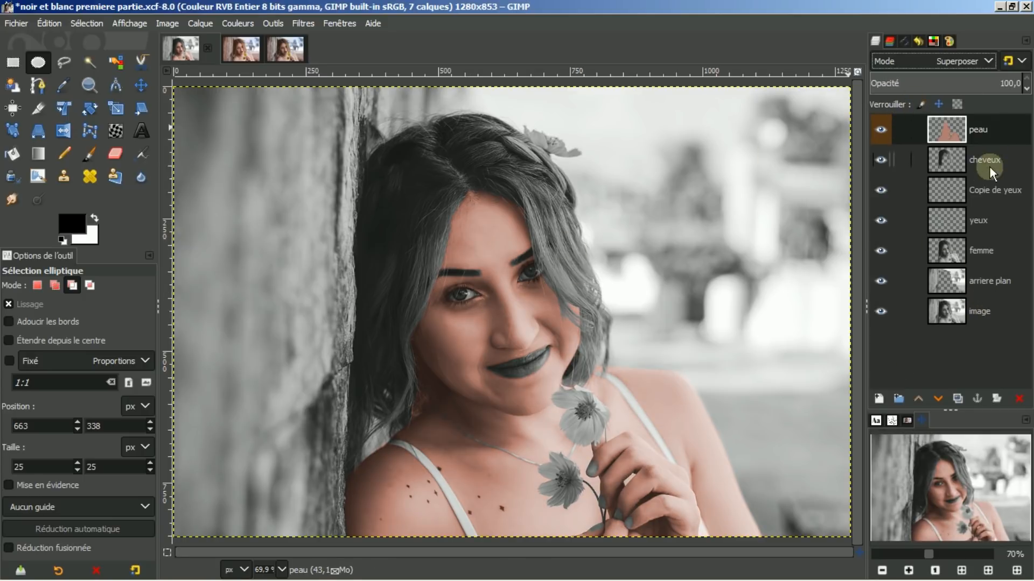
Duplicate the peau layer and reduce the copy's opacity to 14.9
left_click(957, 398)
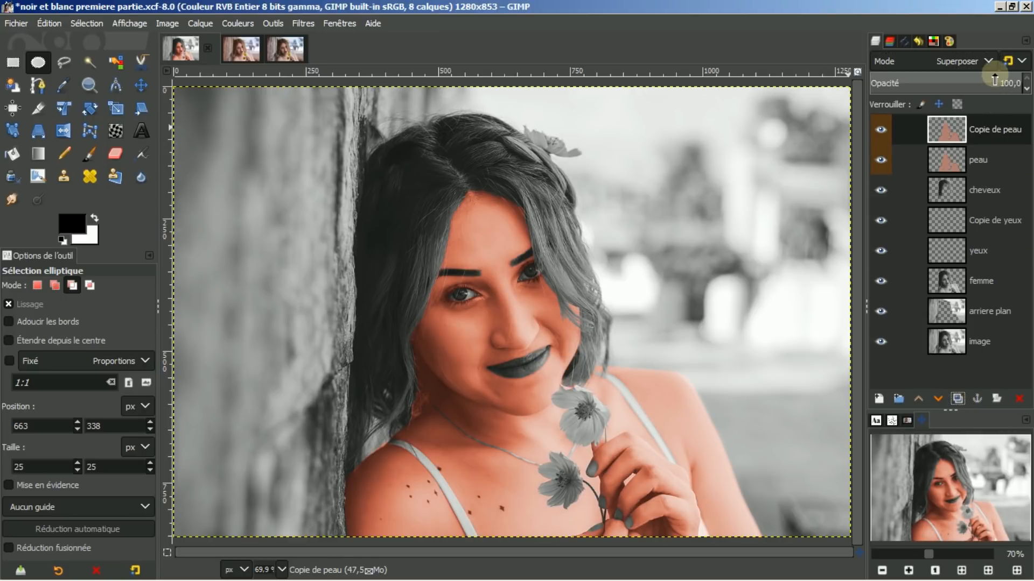
left_click_drag(994, 84, 892, 74)
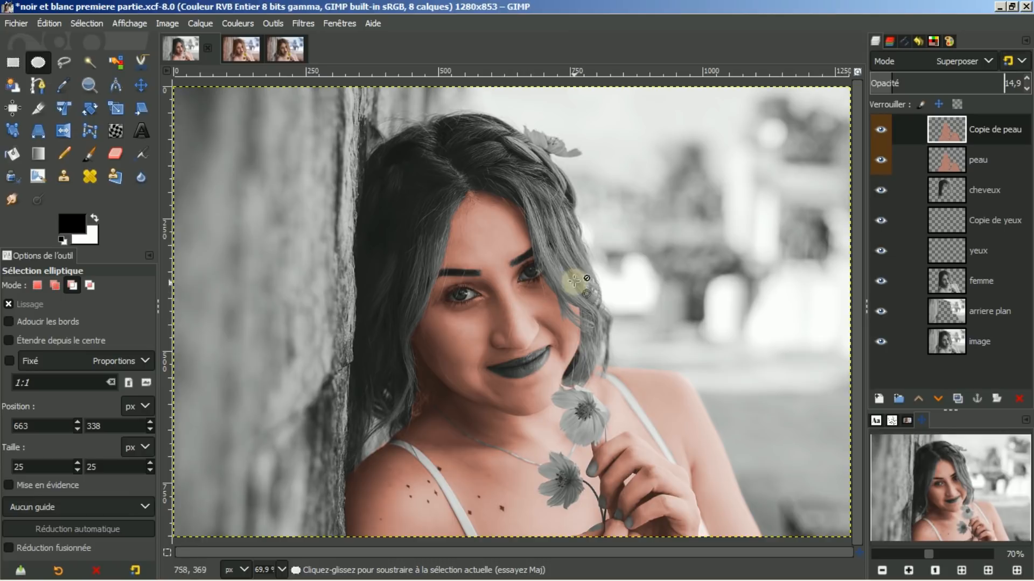
left_click(948, 135)
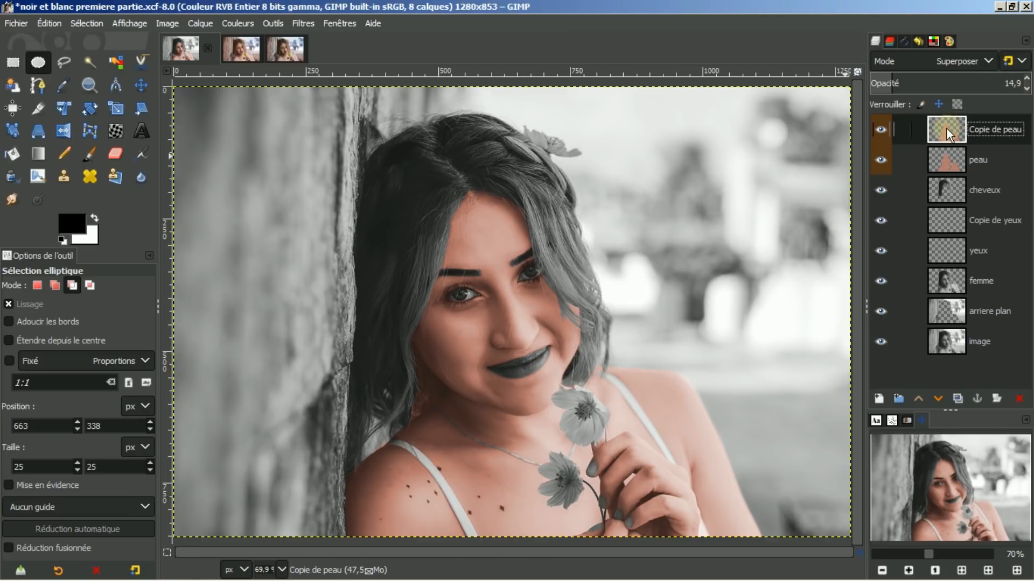
Create a transparent 1280 × 853 layer with a red colour tag above Copie de peau and name it levres
left_click(876, 399)
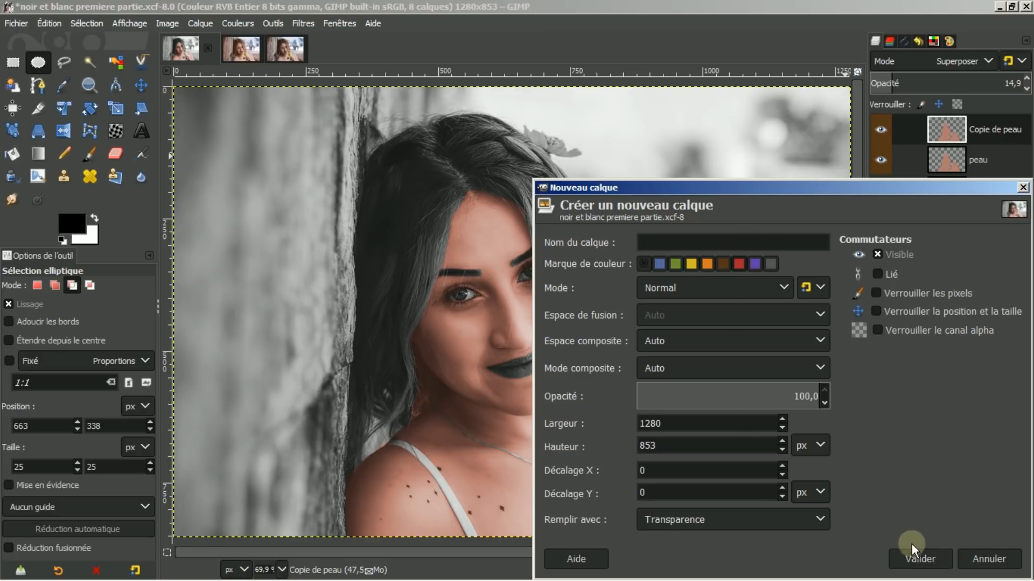
left_click(913, 560)
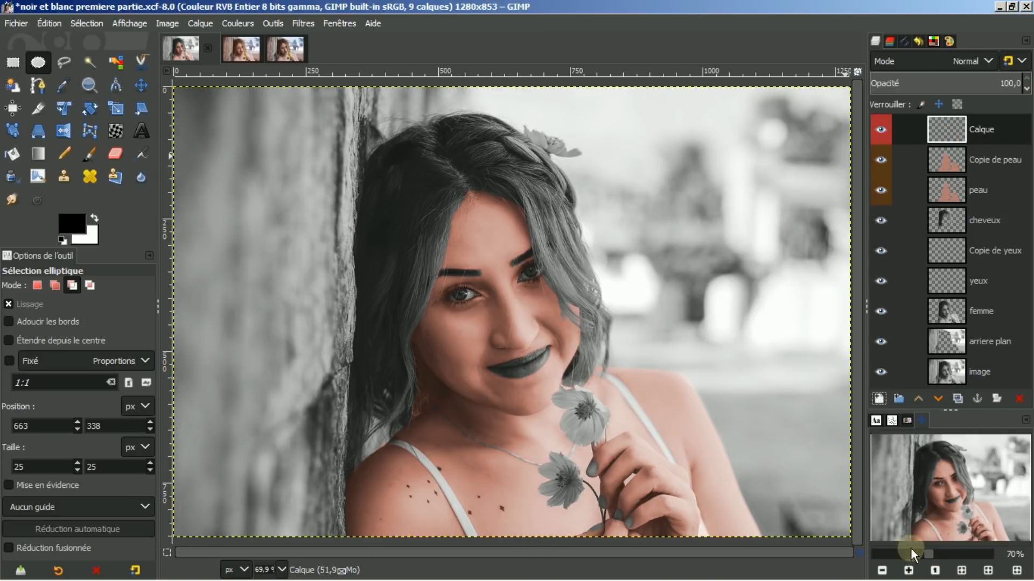
double_click(995, 133)
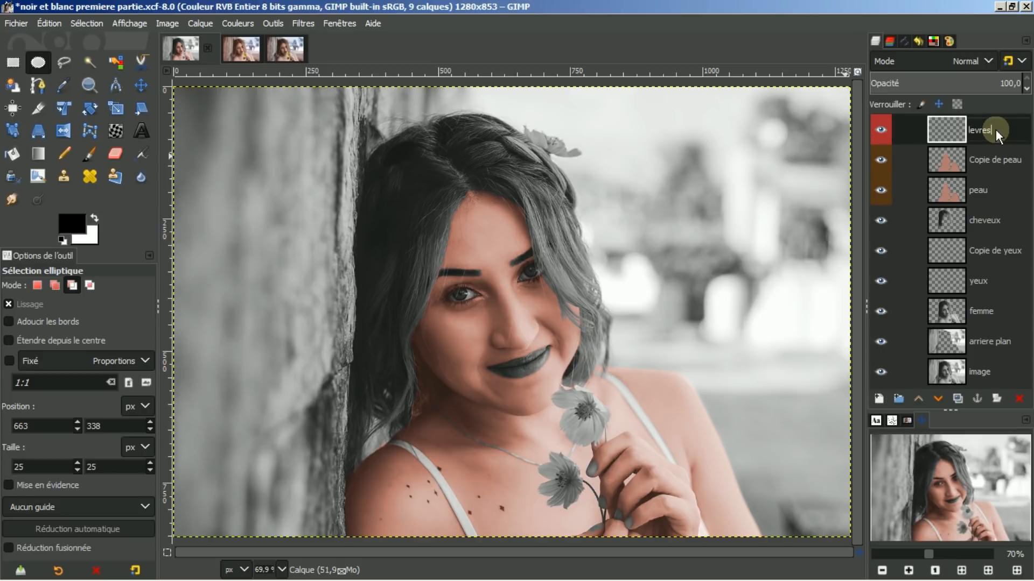
key("Return")
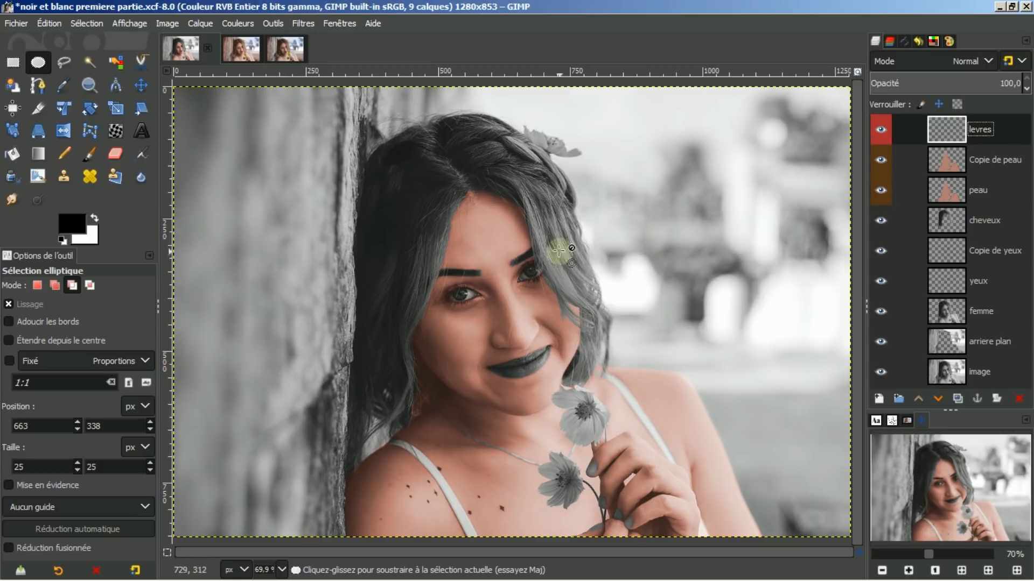
Load a selection from the Copie de peau layer's alpha and invert it with the levres layer active
left_click(948, 165)
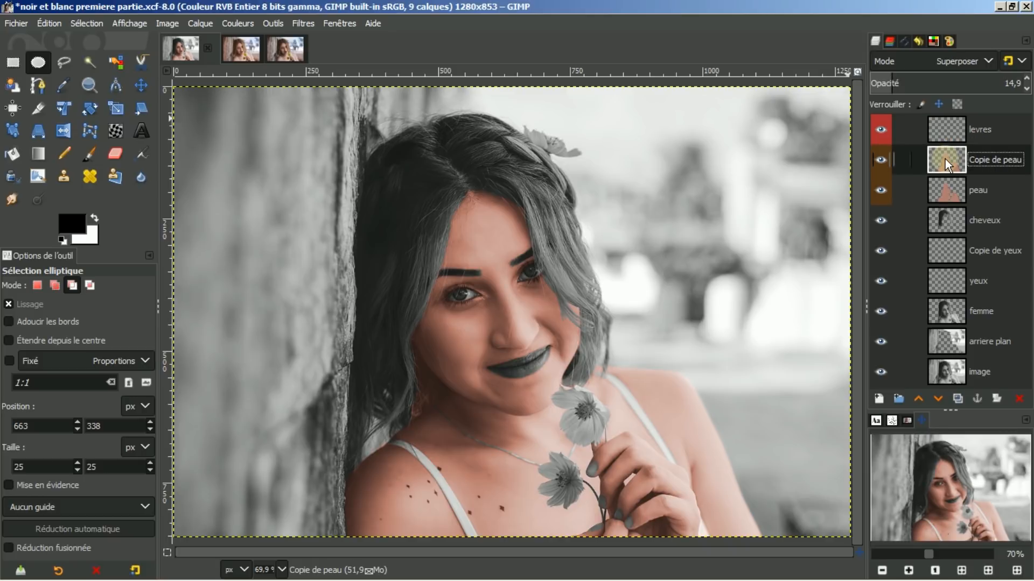
right_click(947, 164)
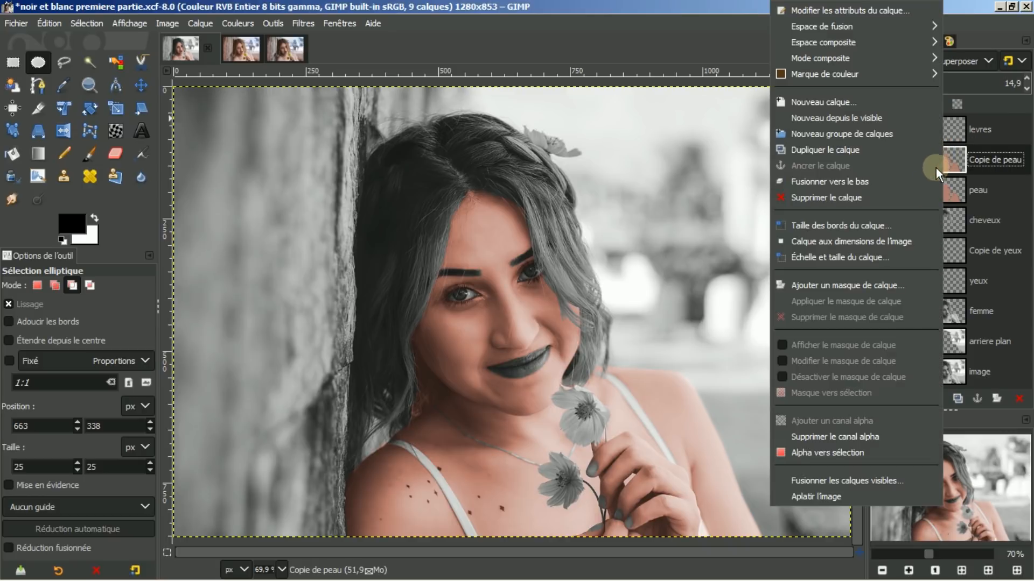
left_click(851, 452)
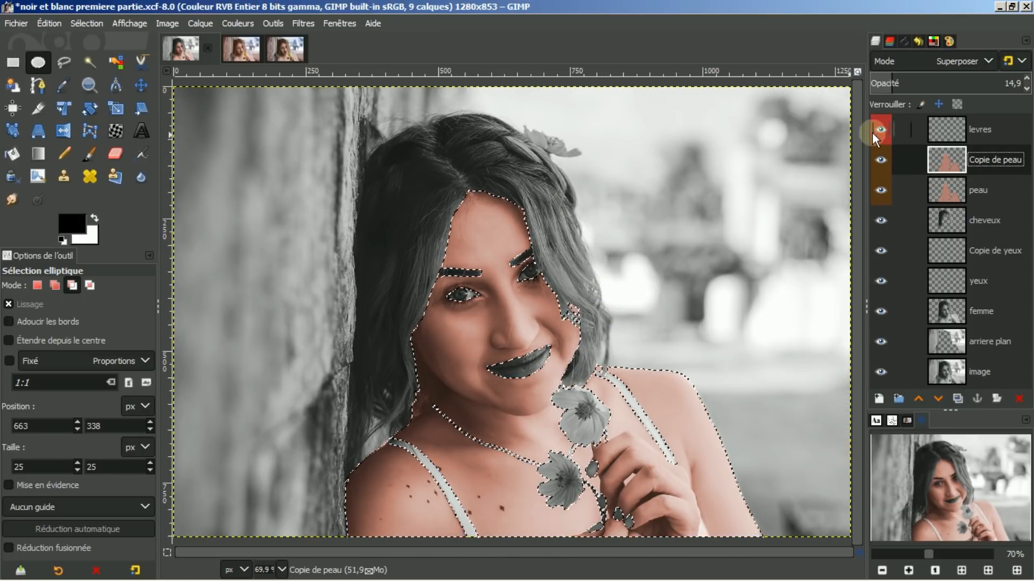
left_click(942, 131)
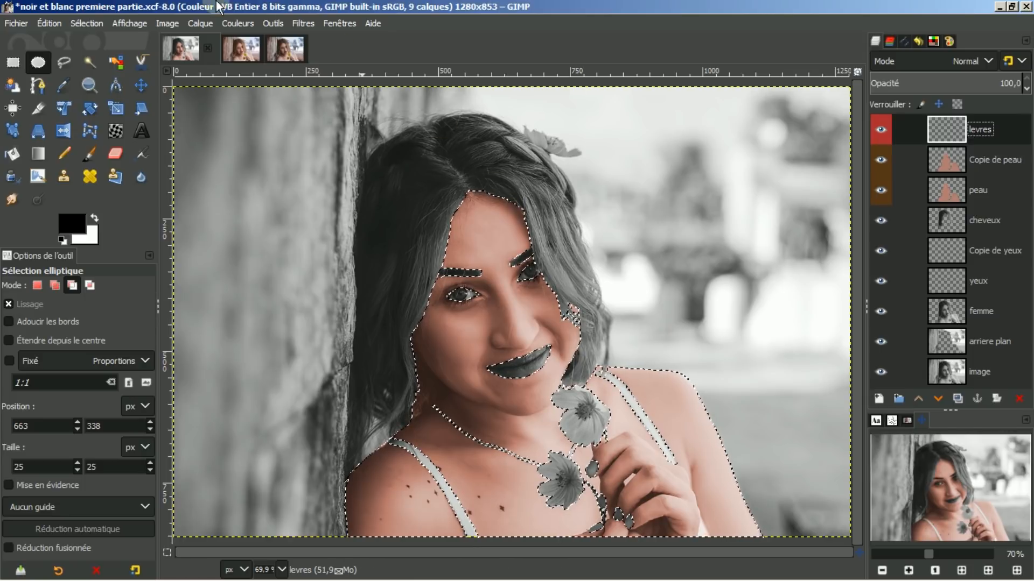
left_click(84, 24)
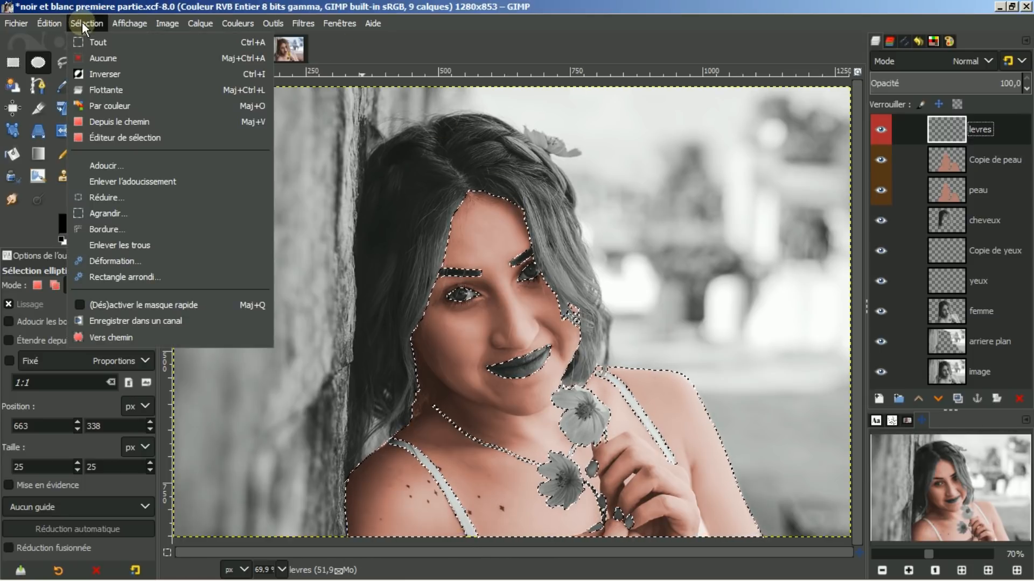
left_click(97, 74)
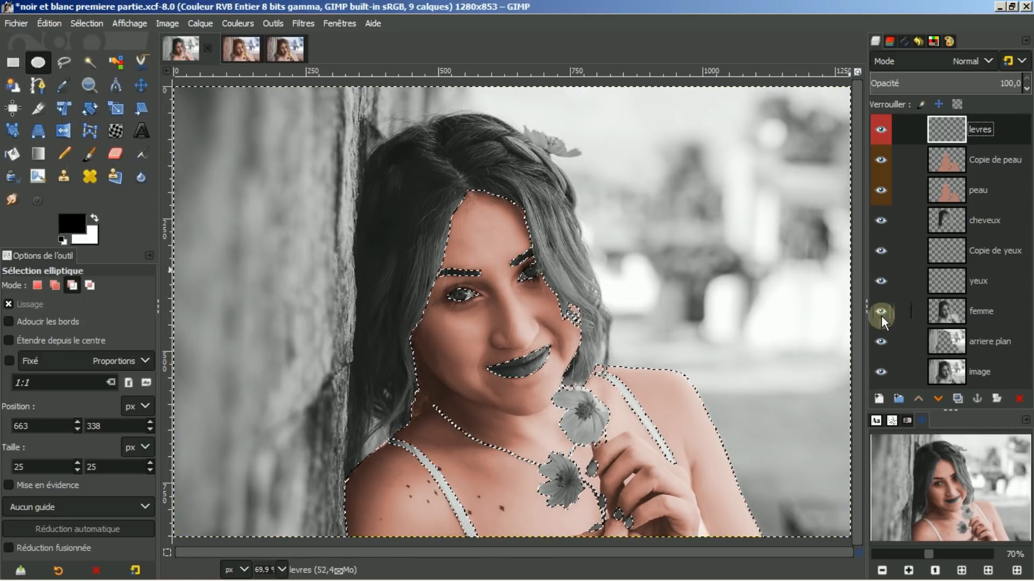
Set up the Paintbrush with pure red (ff0000) as the foreground colour for colouring the lips
left_click(909, 571)
left_click(908, 570)
left_click(908, 570)
left_click(908, 571)
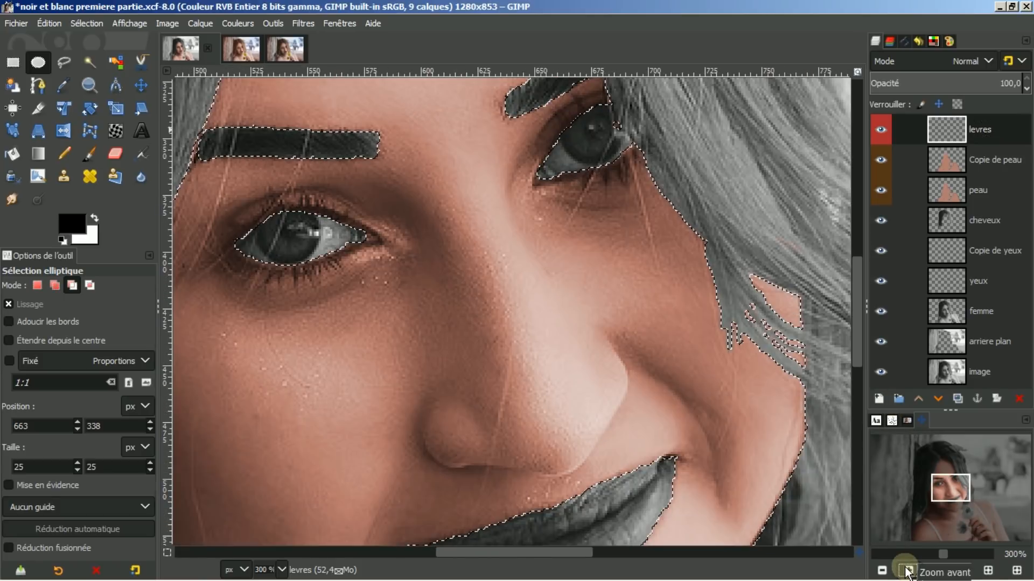
left_click(883, 570)
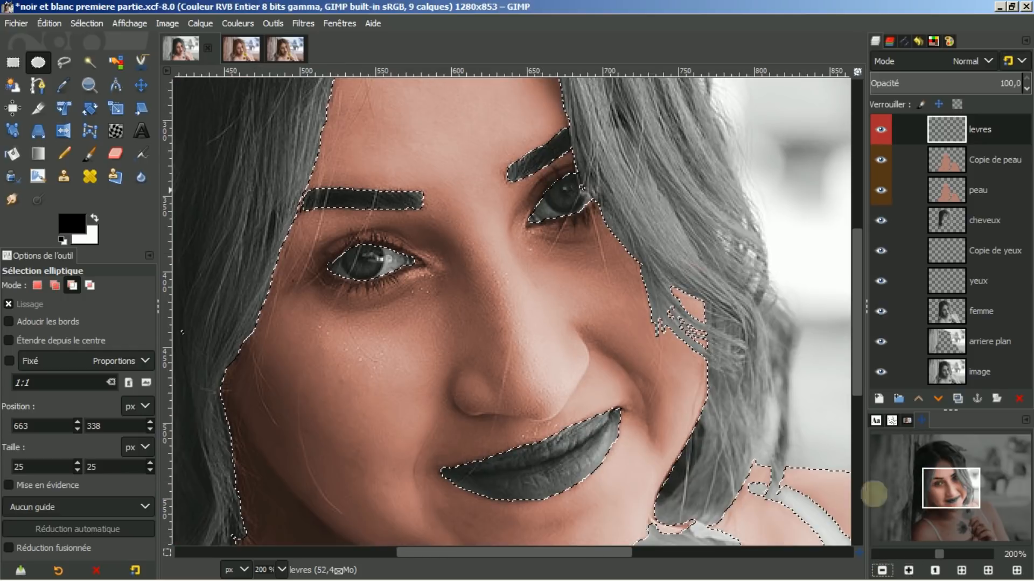
left_click_drag(856, 325, 854, 380)
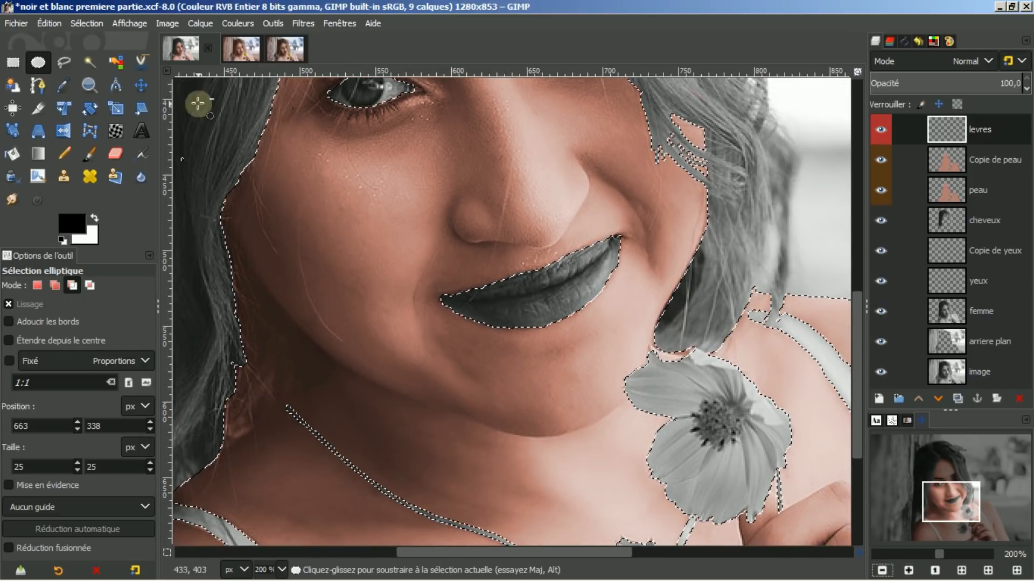
left_click(89, 155)
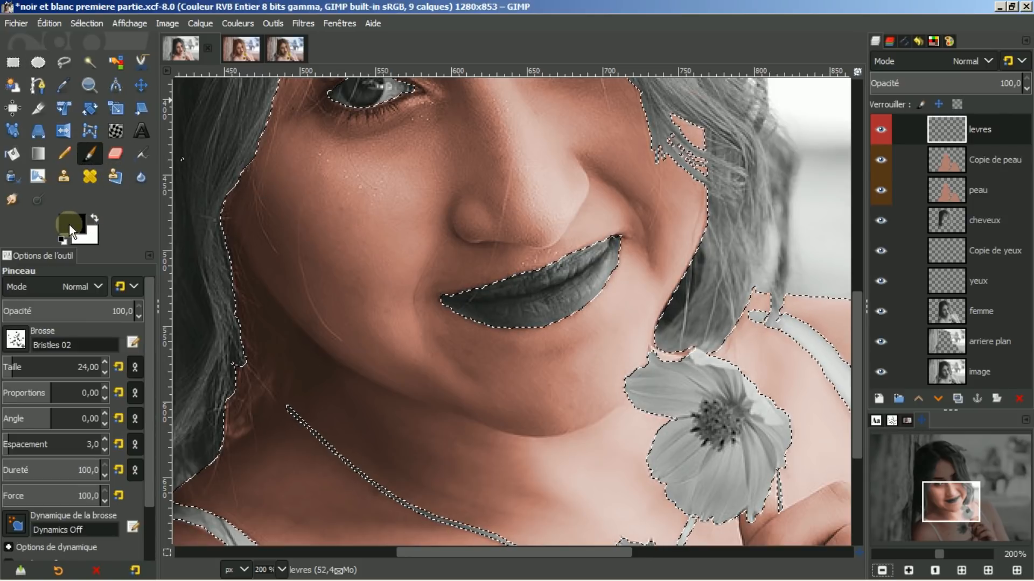
left_click(69, 224)
left_click(247, 230)
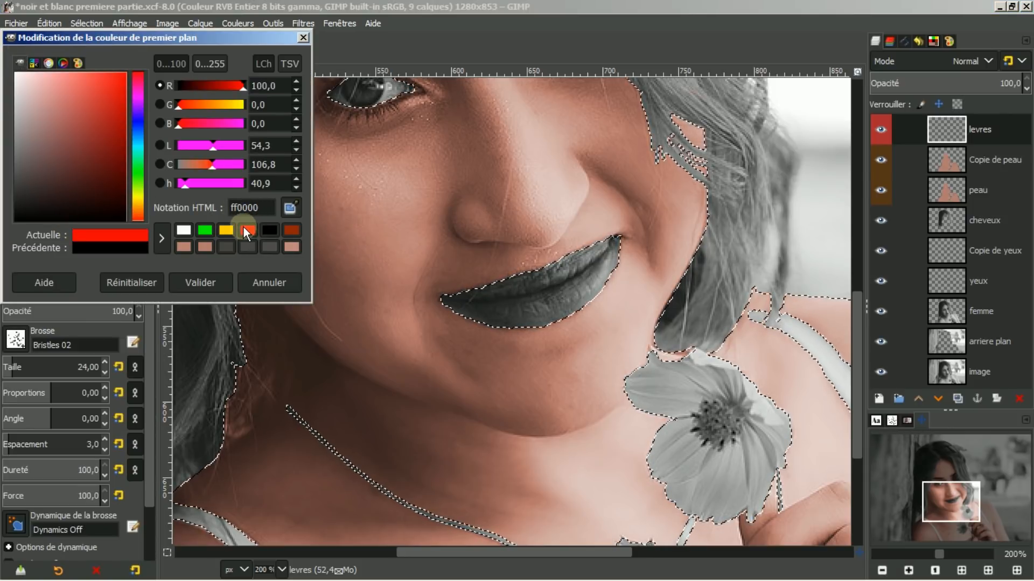
left_click(206, 281)
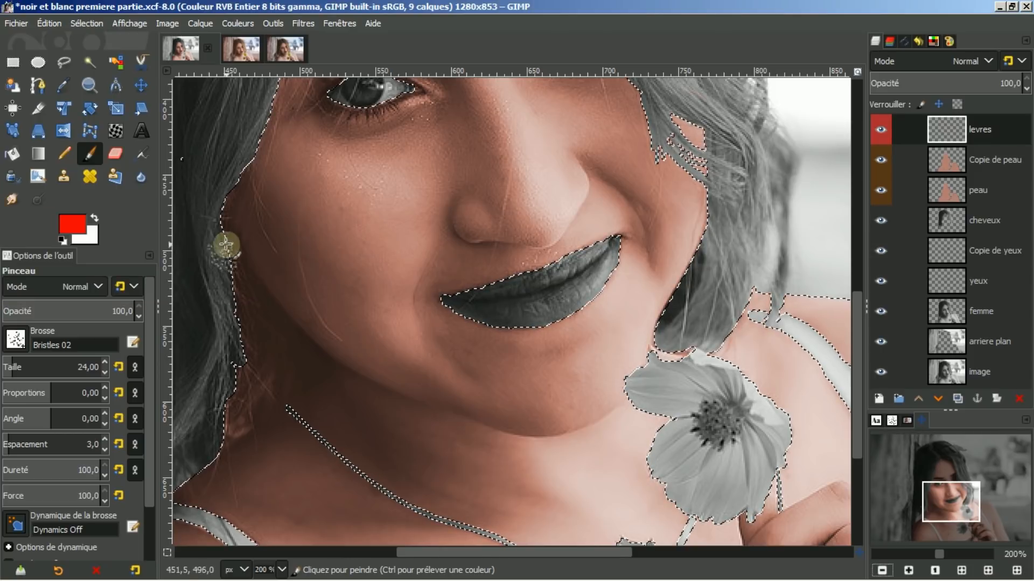
Paint the lips red on the levres layer using the 2. Hardness 100 brush at size 20.93
left_click(16, 340)
left_click(71, 385)
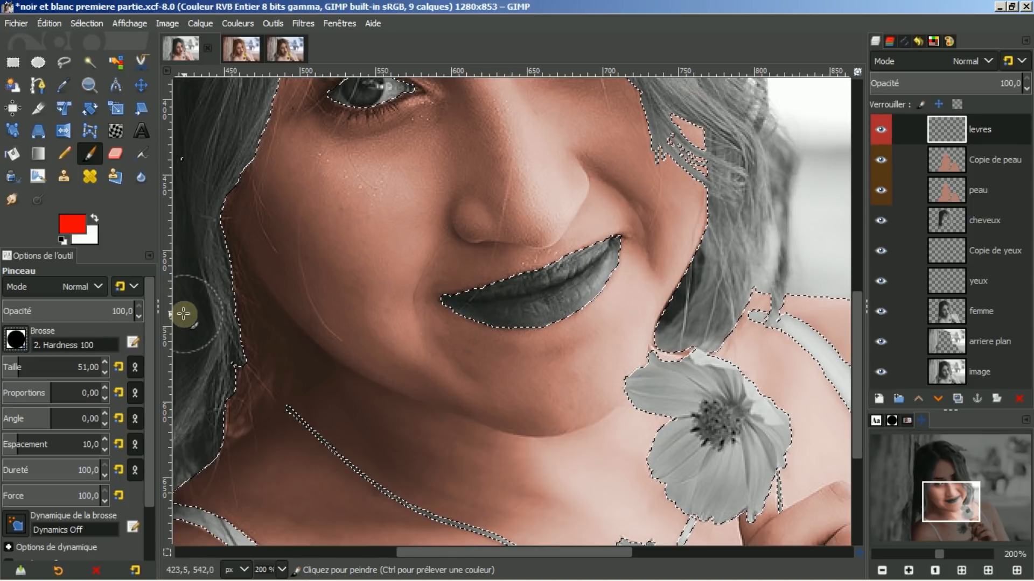
scroll(16, 364, "down", 12)
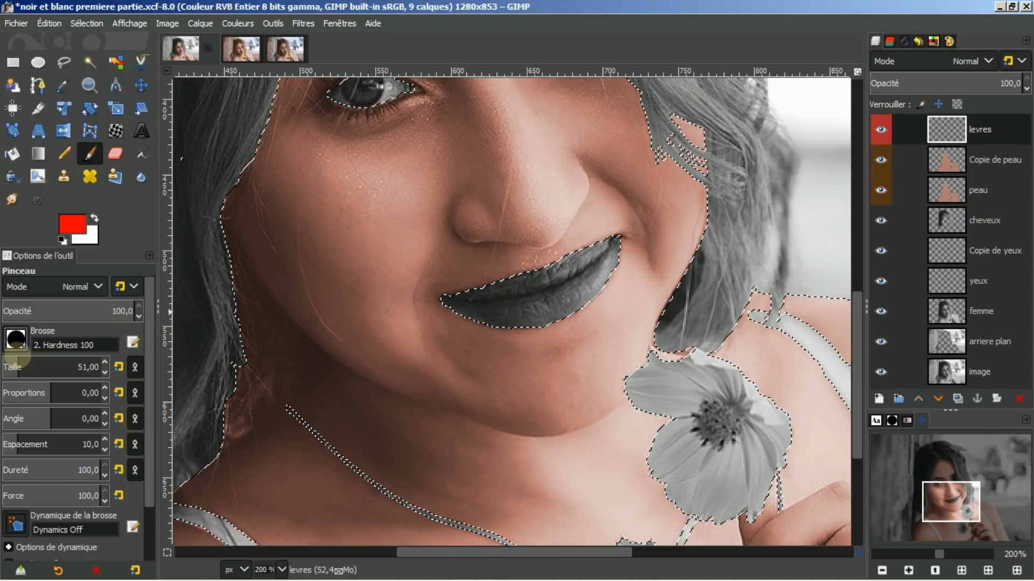
left_click_drag(16, 364, 12, 366)
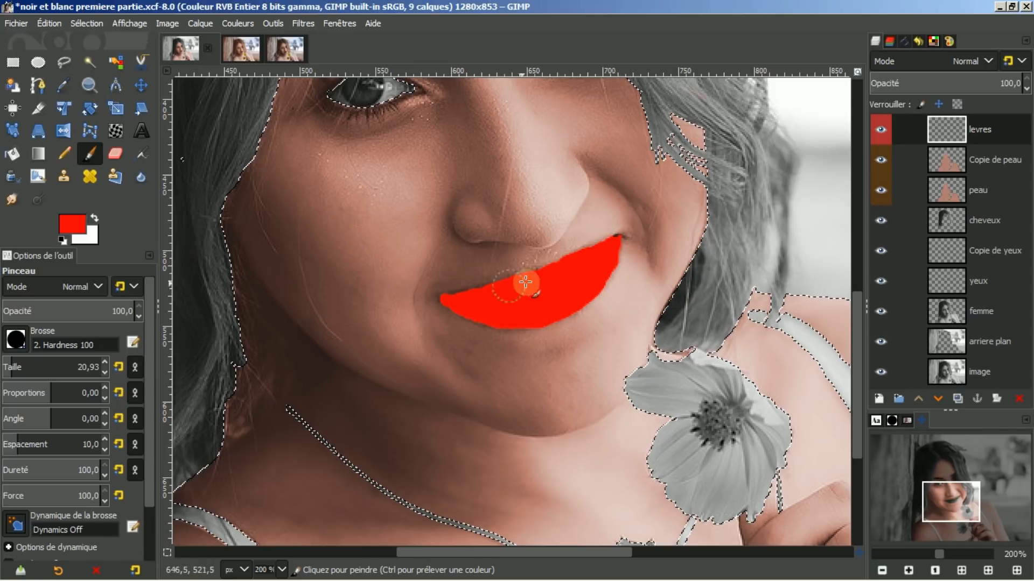
left_click_drag(645, 270, 677, 275)
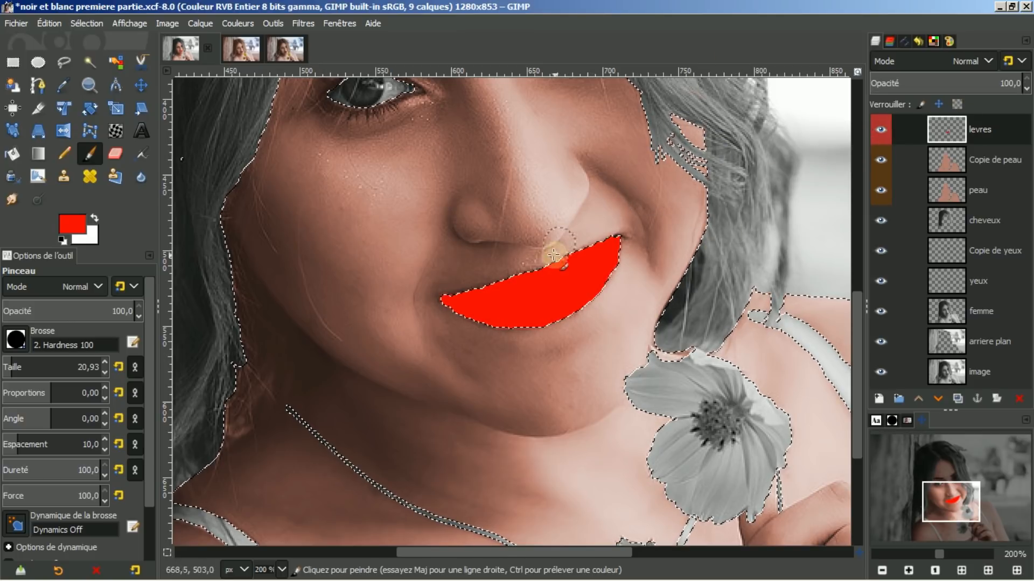
Set the levres layer's blend mode to Lumière douce with its opacity at 100
left_click(986, 61)
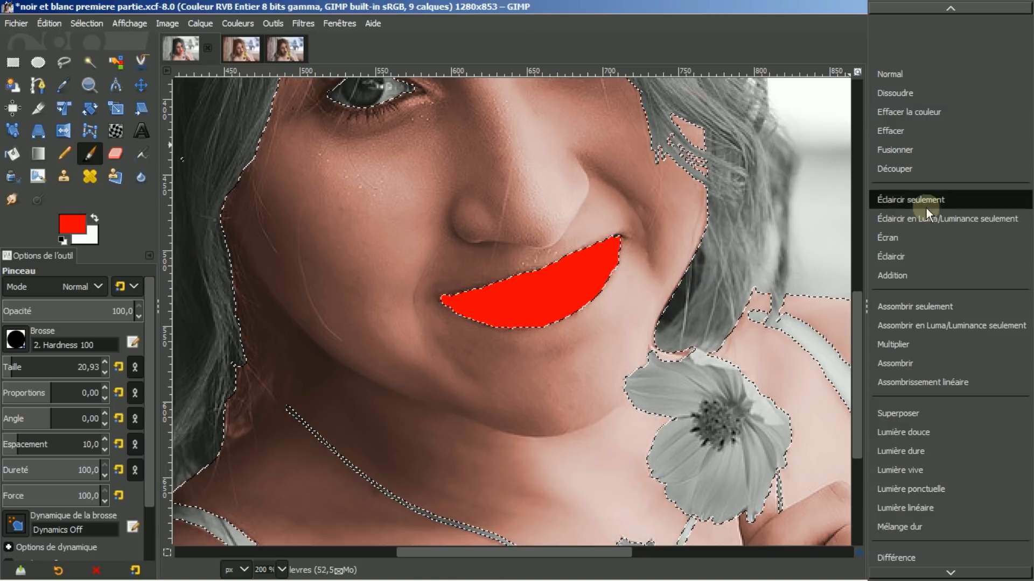
left_click(883, 432)
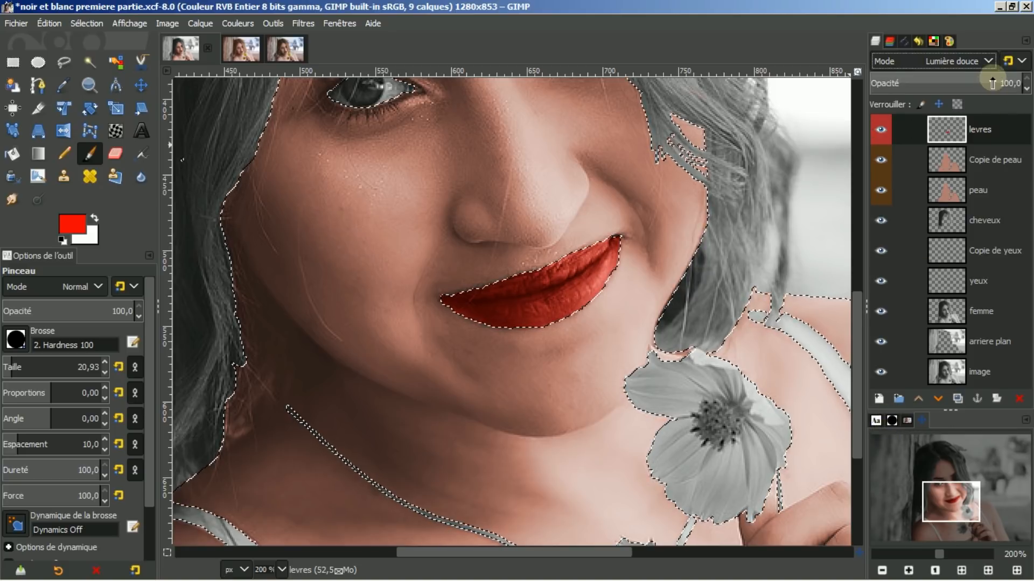
left_click_drag(991, 83, 1029, 85)
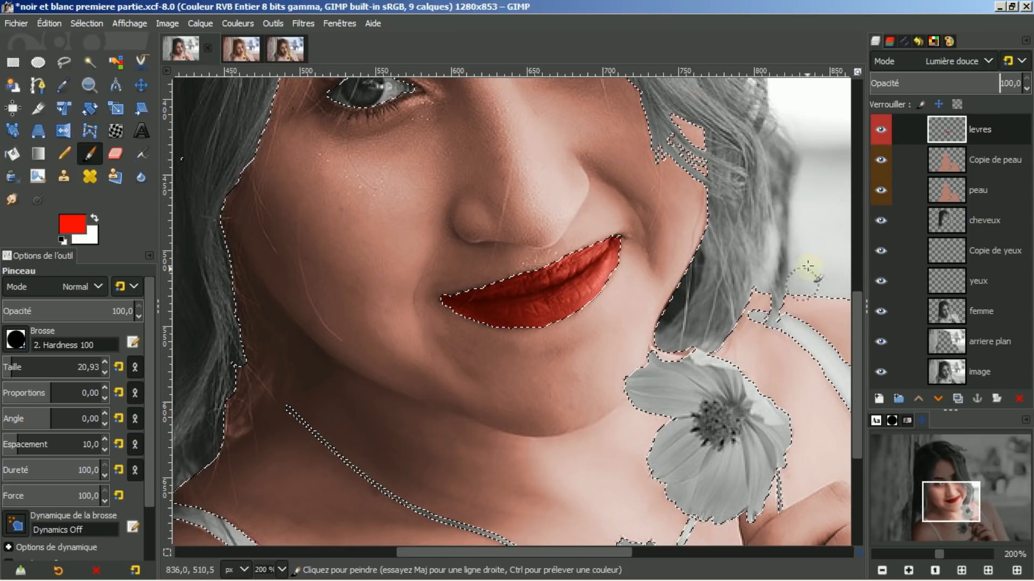
Create a transparent layer with a red colour tag above levres and name it ongles
left_click(951, 123)
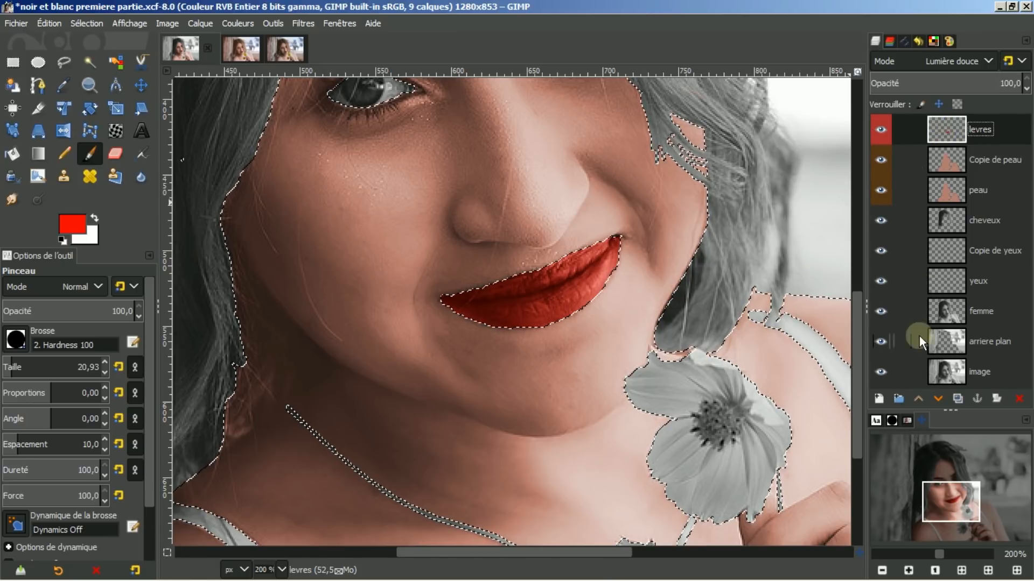
left_click(872, 422)
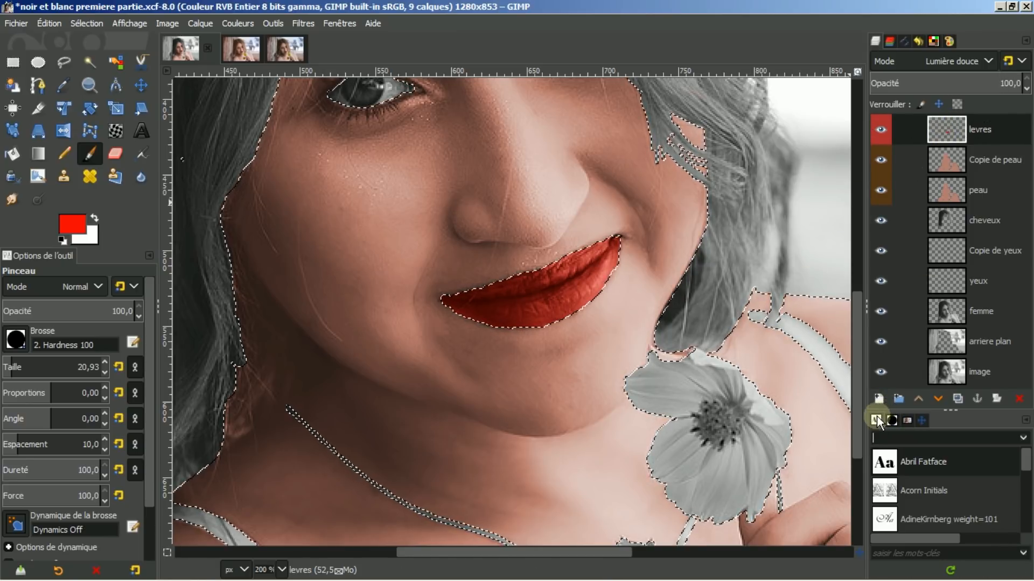
left_click(907, 419)
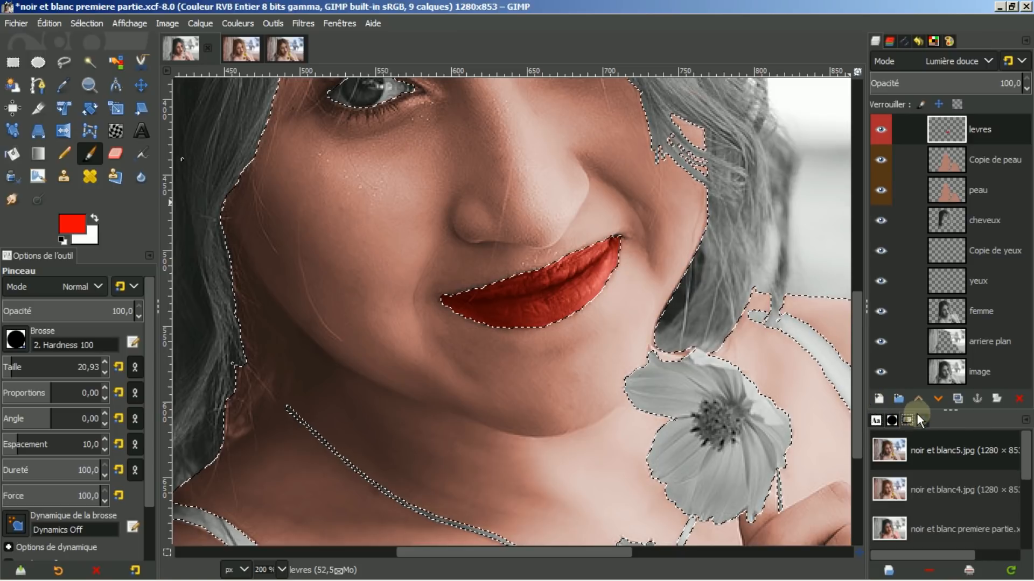
left_click(880, 399)
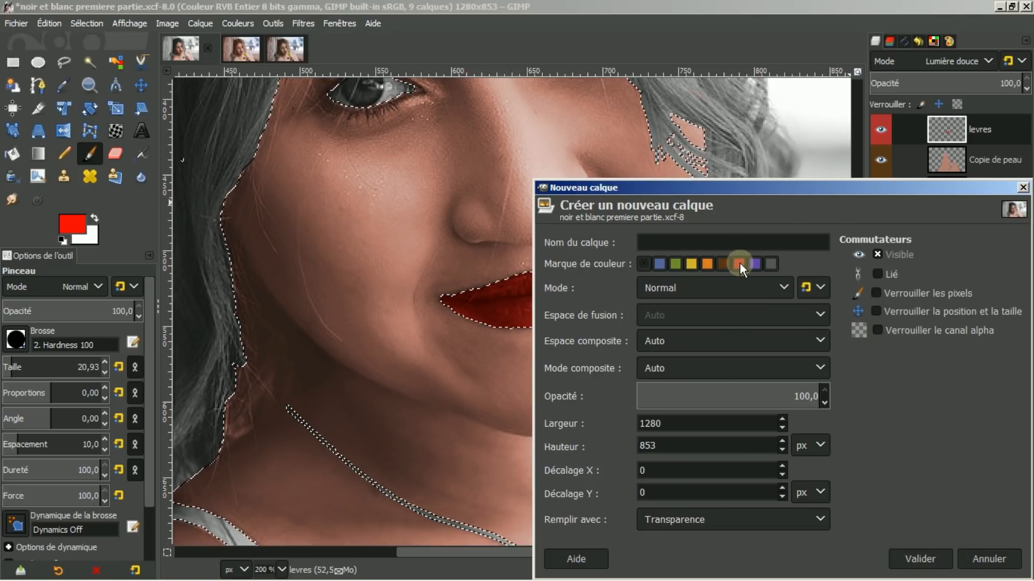
left_click(932, 554)
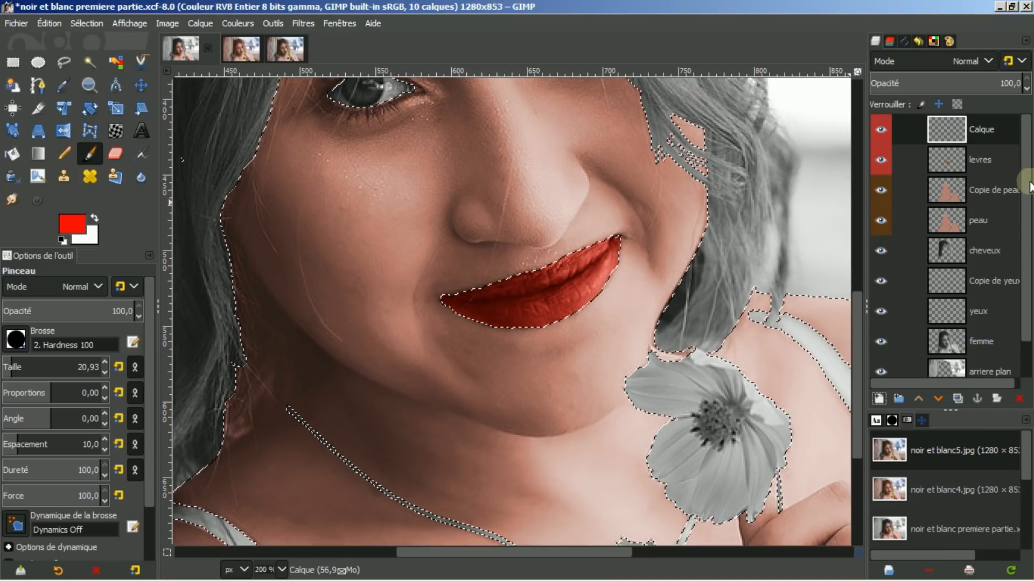
double_click(974, 129)
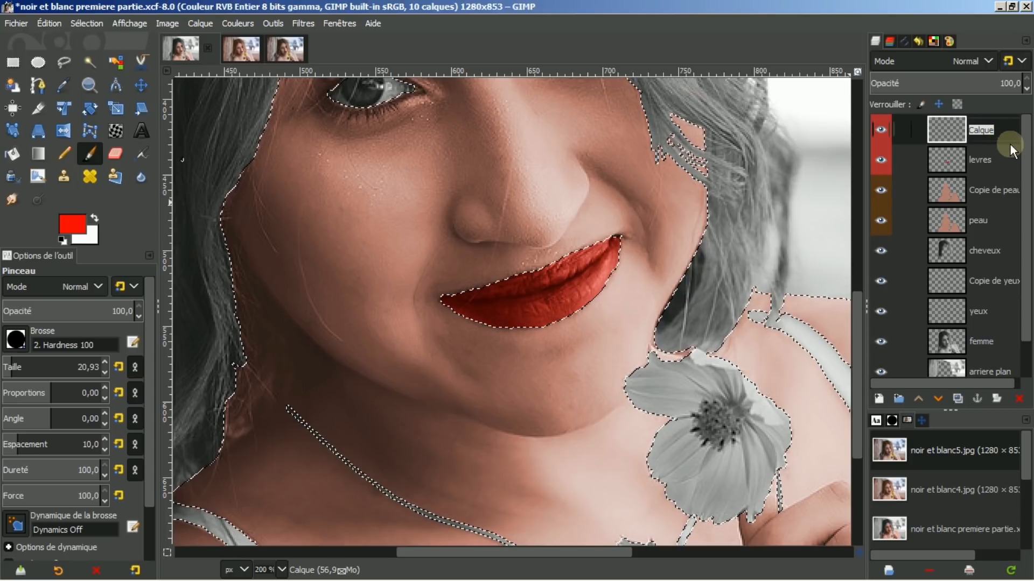
type("ongles")
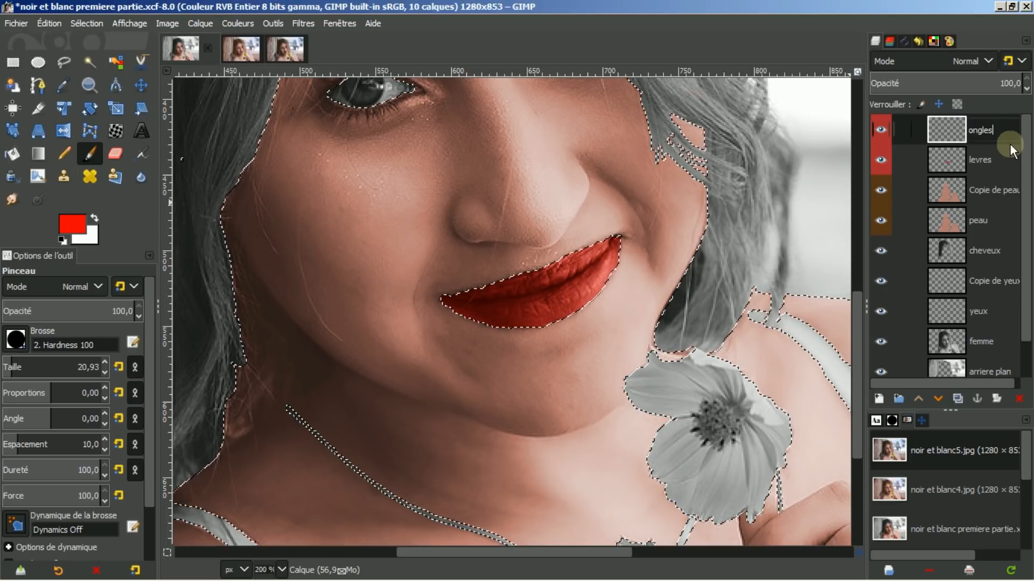
key("Return")
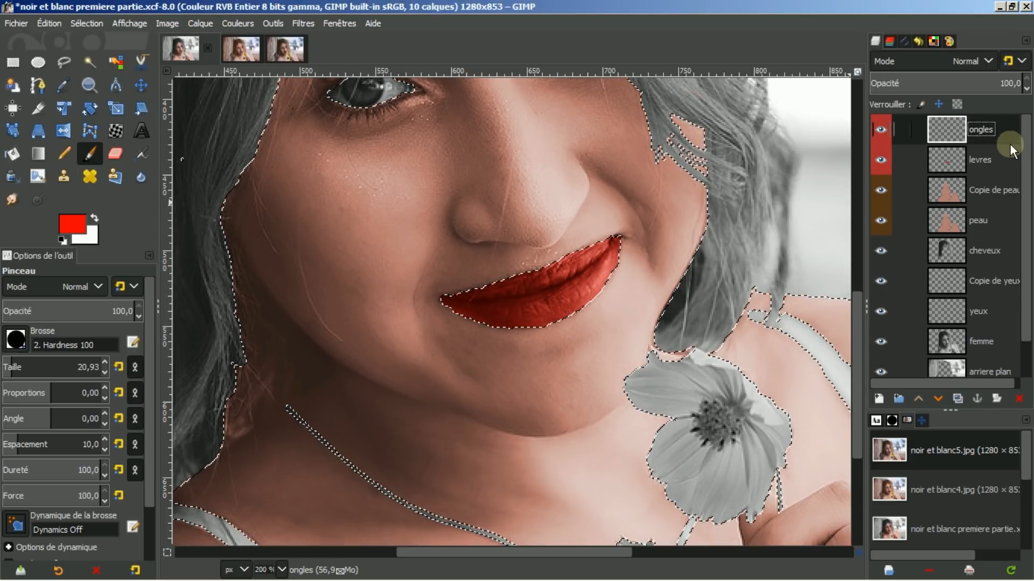
Paint the five visible fingernails red on the ongles layer and set its blend mode to Lumière douce
left_click_drag(856, 312, 854, 435)
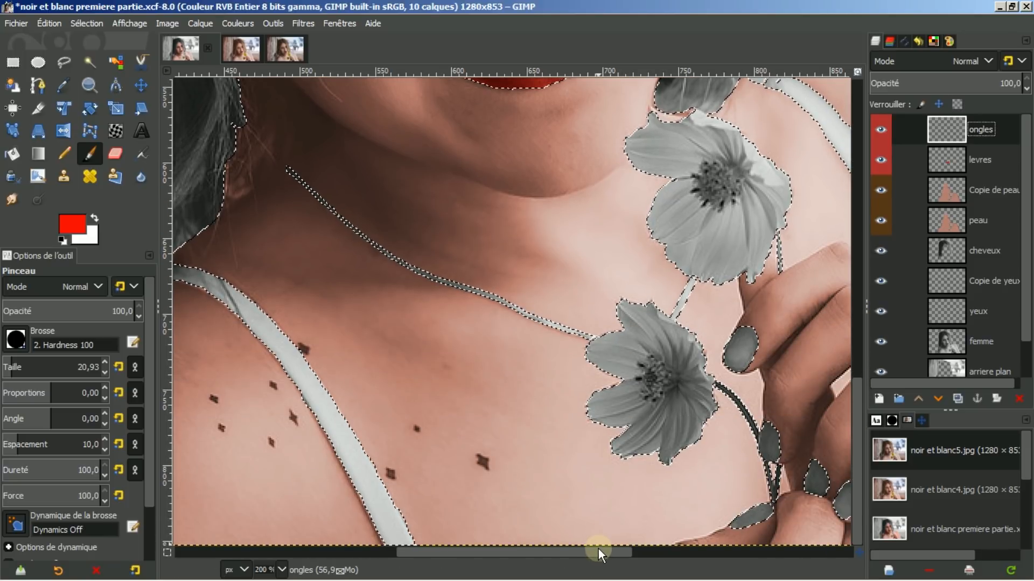
left_click_drag(599, 548, 657, 551)
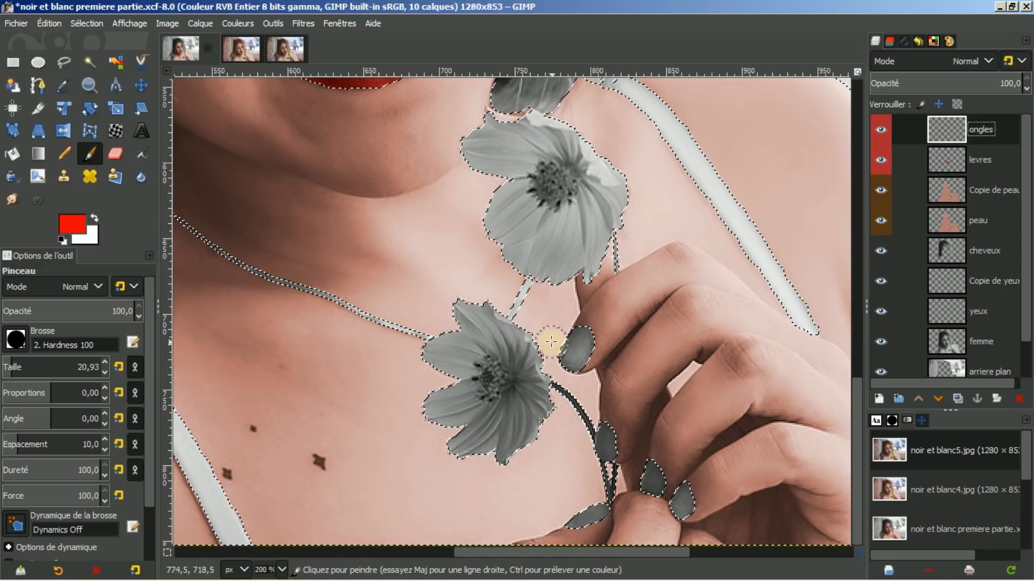
left_click_drag(579, 338, 580, 359)
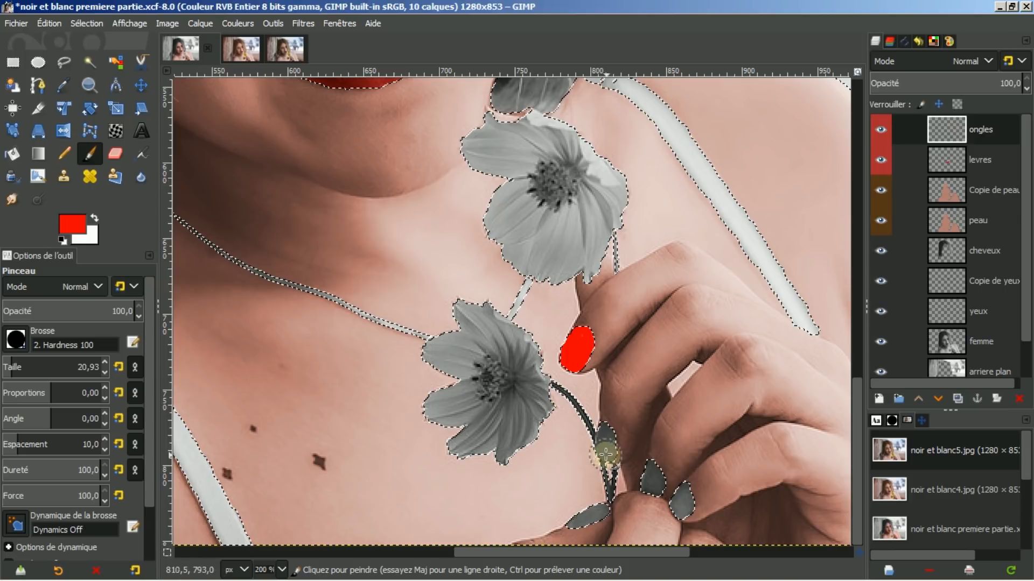
mouse_move(605, 429)
left_mouse_down()
mouse_move(605, 448)
mouse_move(606, 438)
left_mouse_up()
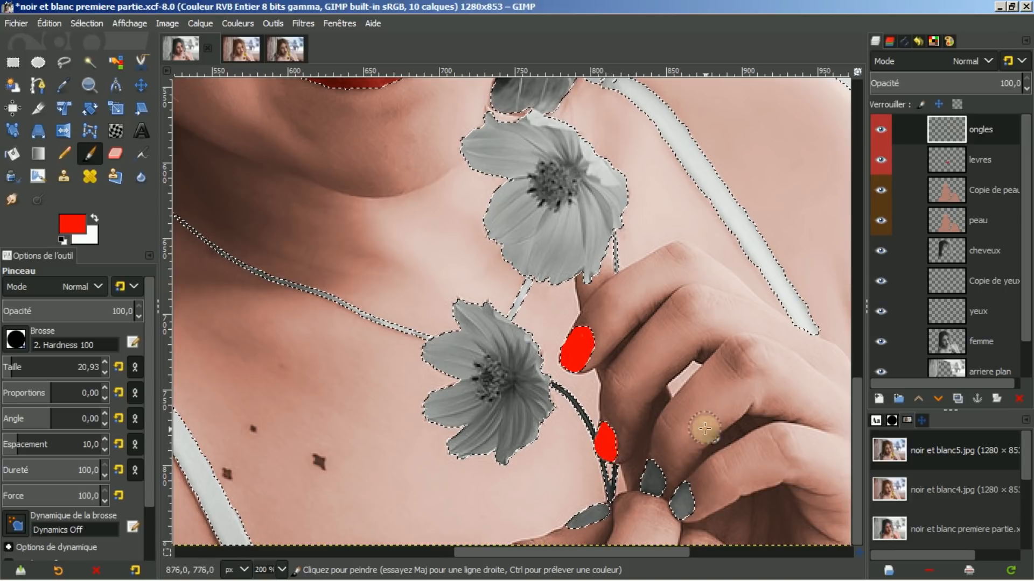
mouse_move(666, 467)
left_mouse_down()
mouse_move(655, 496)
mouse_move(657, 476)
mouse_move(681, 503)
left_mouse_up()
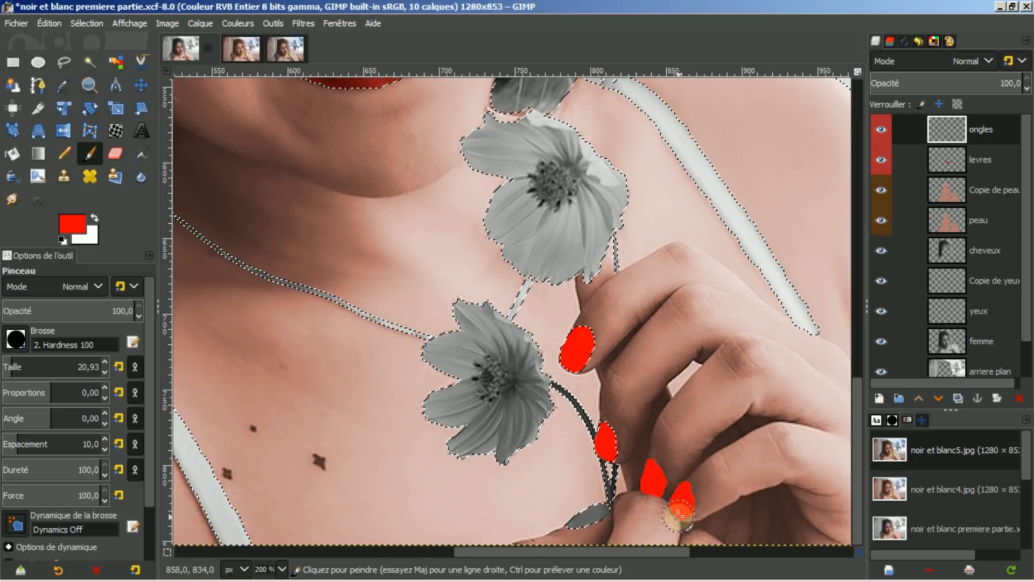
left_click_drag(580, 530, 598, 516)
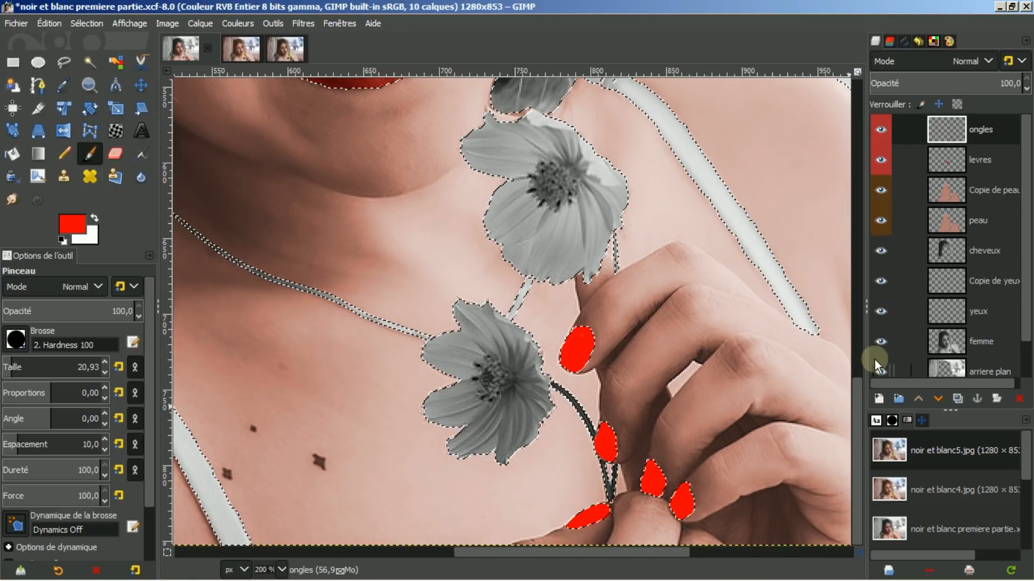
left_click(988, 61)
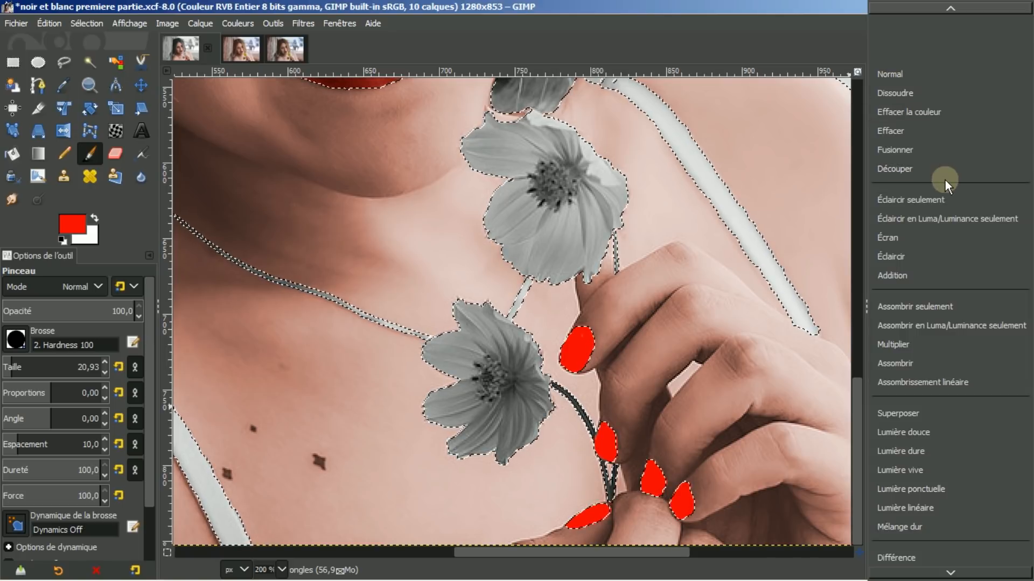
left_click(903, 432)
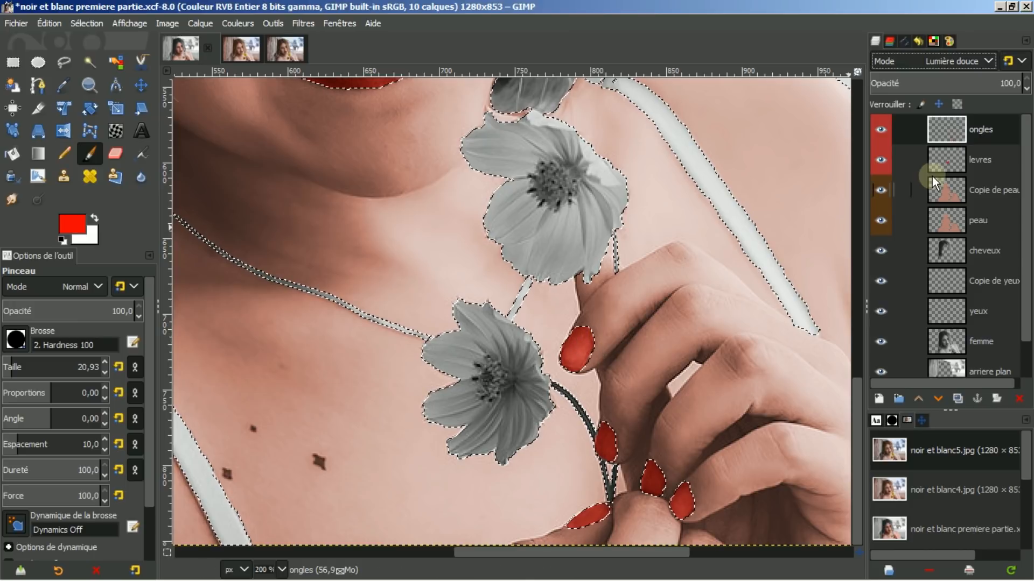
Try intensifying the nails with a duplicate of the ongles layer, and delete the copy
left_click(957, 398)
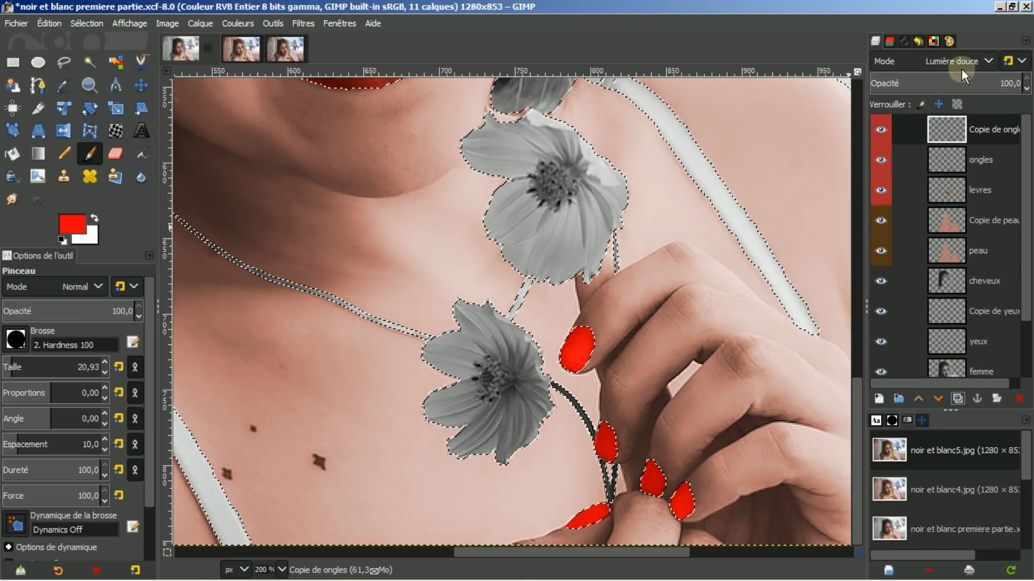
left_click(1019, 399)
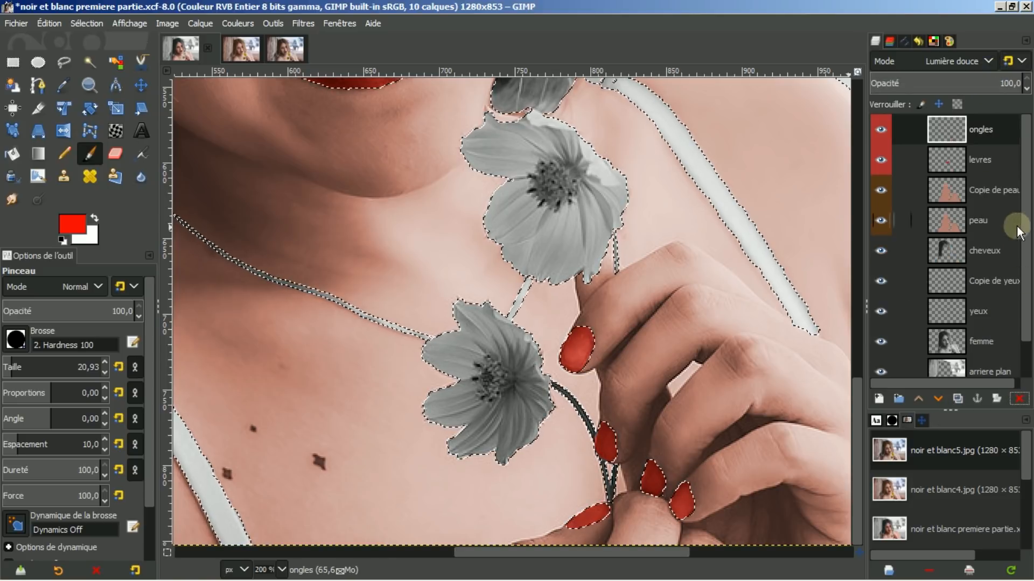
left_click(948, 130)
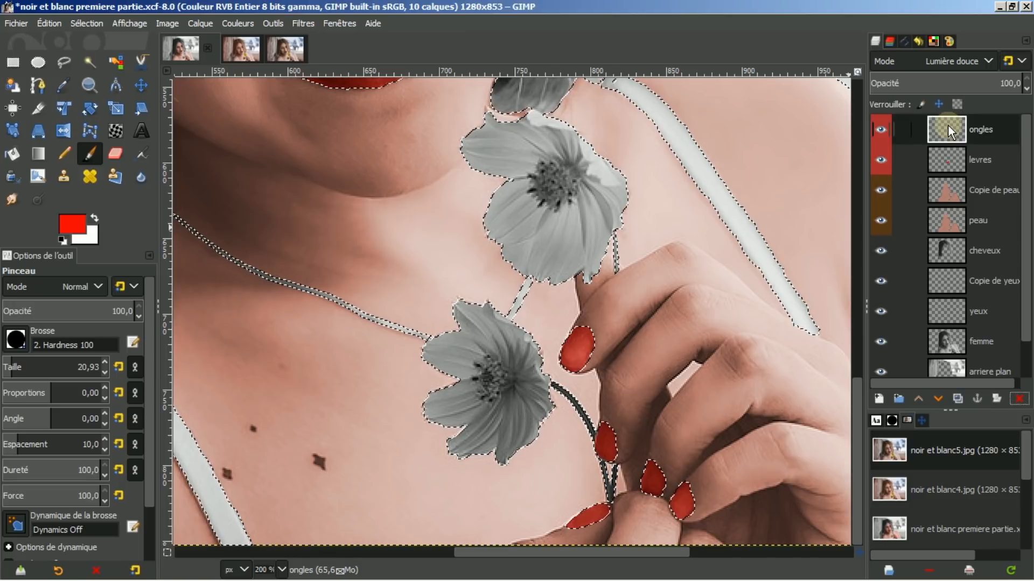
Create a transparent layer with a yellow colour tag above ongles and name it fleurs
left_click(880, 398)
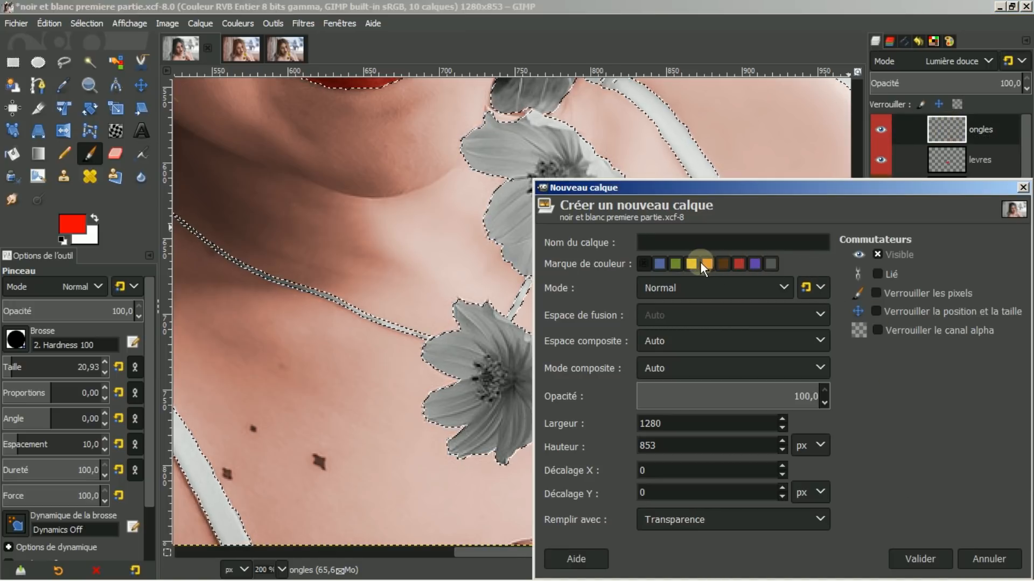
left_click(690, 262)
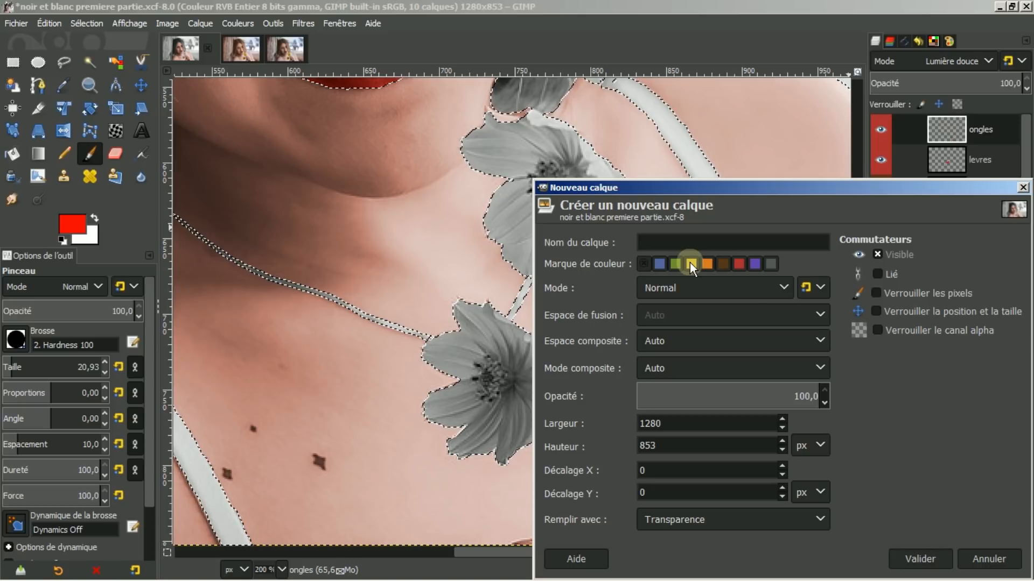
left_click(910, 554)
left_click(977, 132)
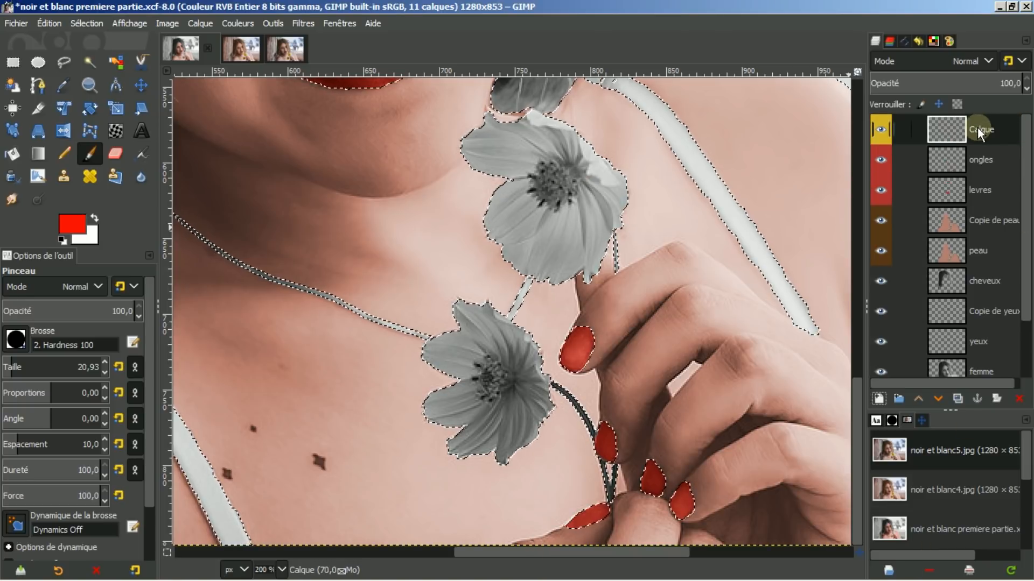
double_click(977, 132)
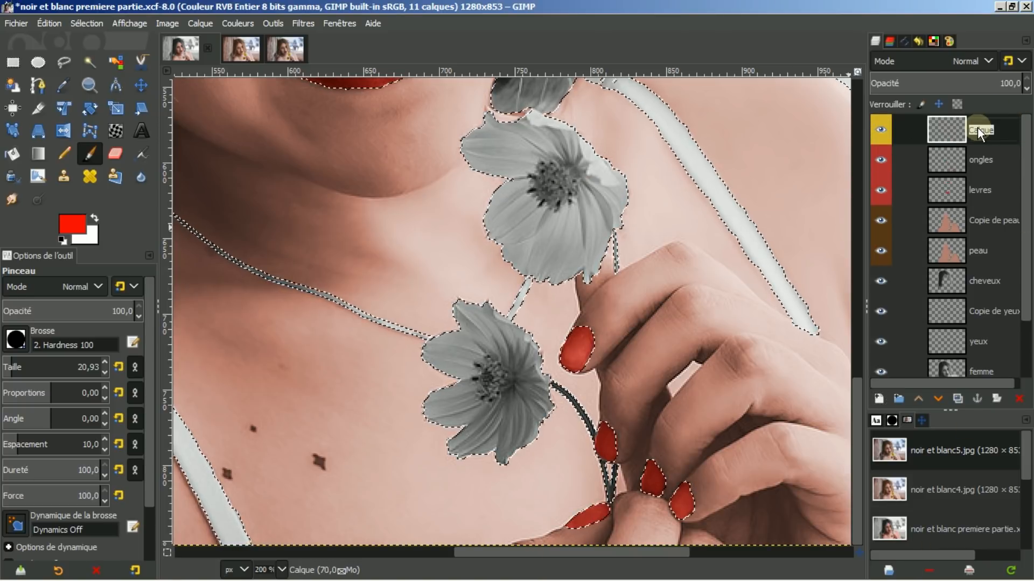
type("fleurs")
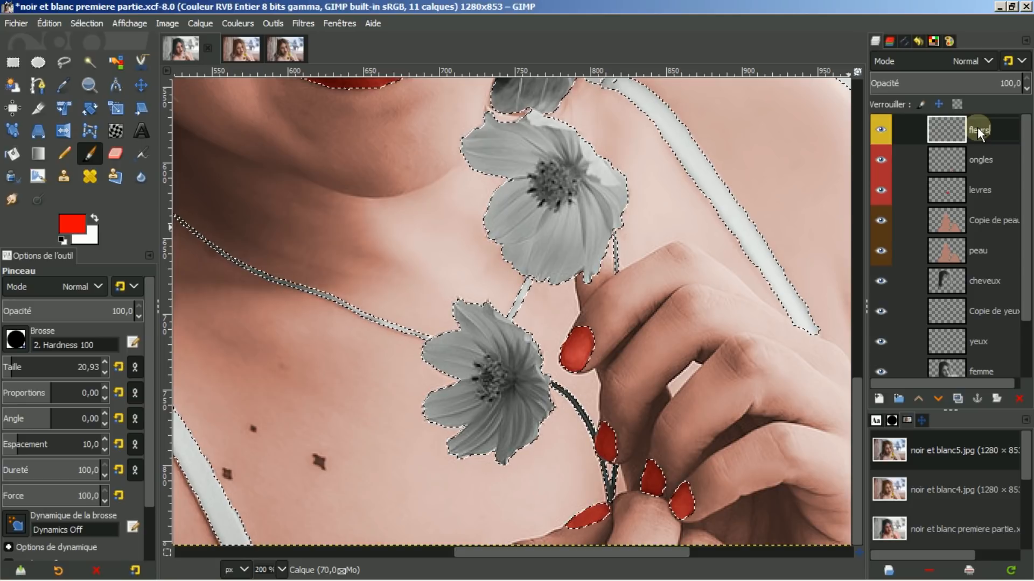
key("Return")
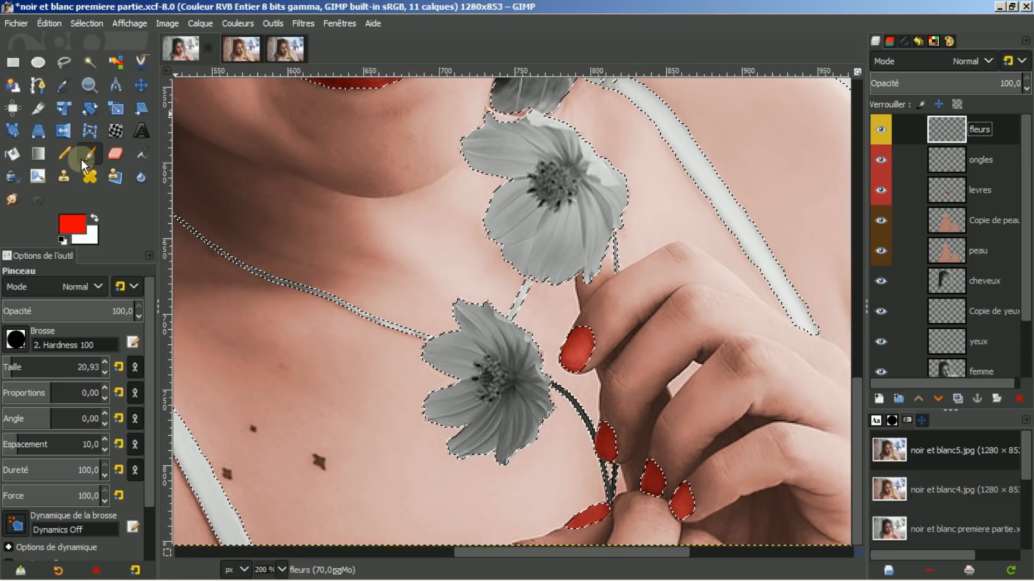
Set the foreground colour to the saved golden yellow ffd100 for colouring the flowers
left_click(72, 224)
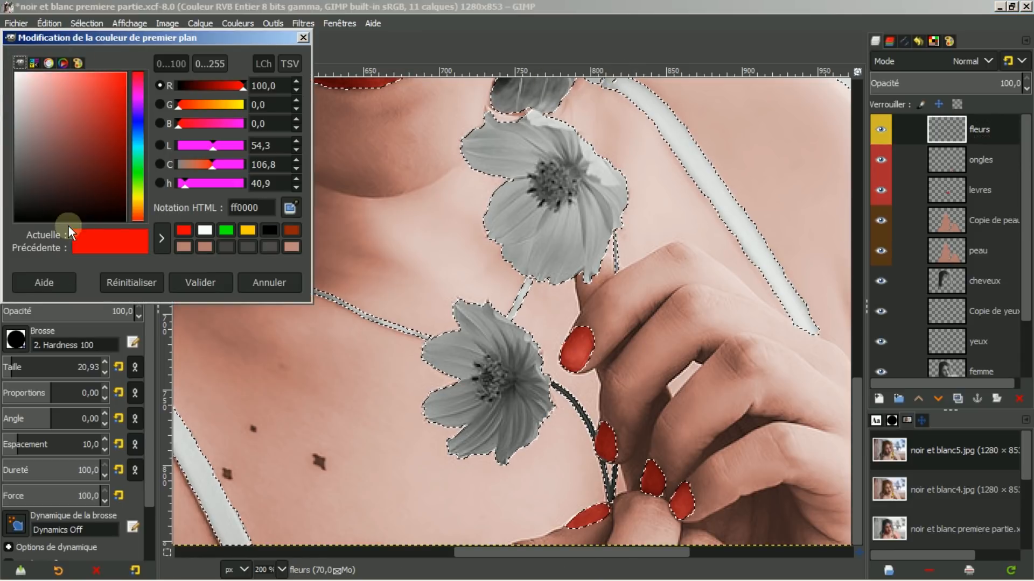
left_click(247, 231)
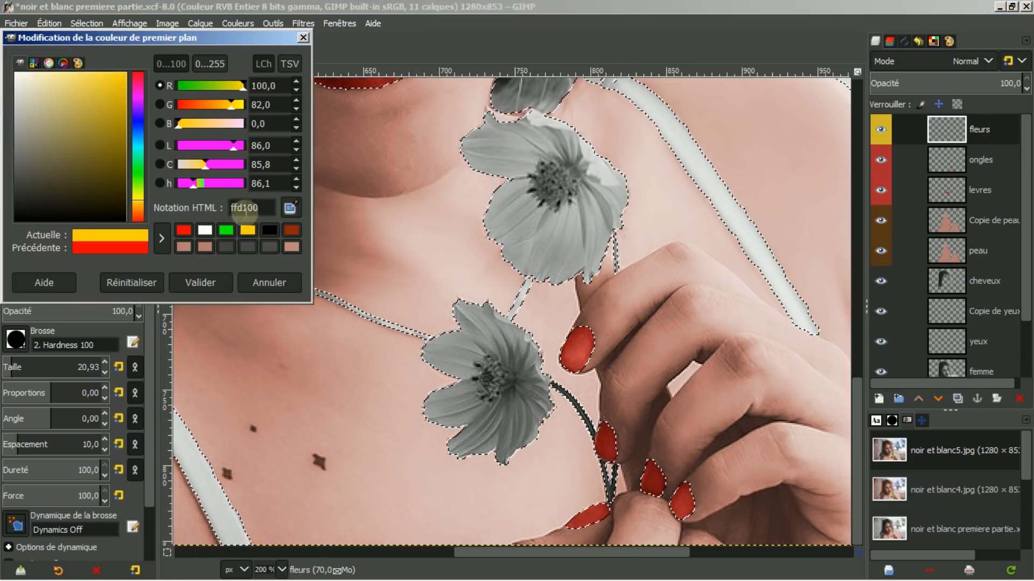
left_click(188, 280)
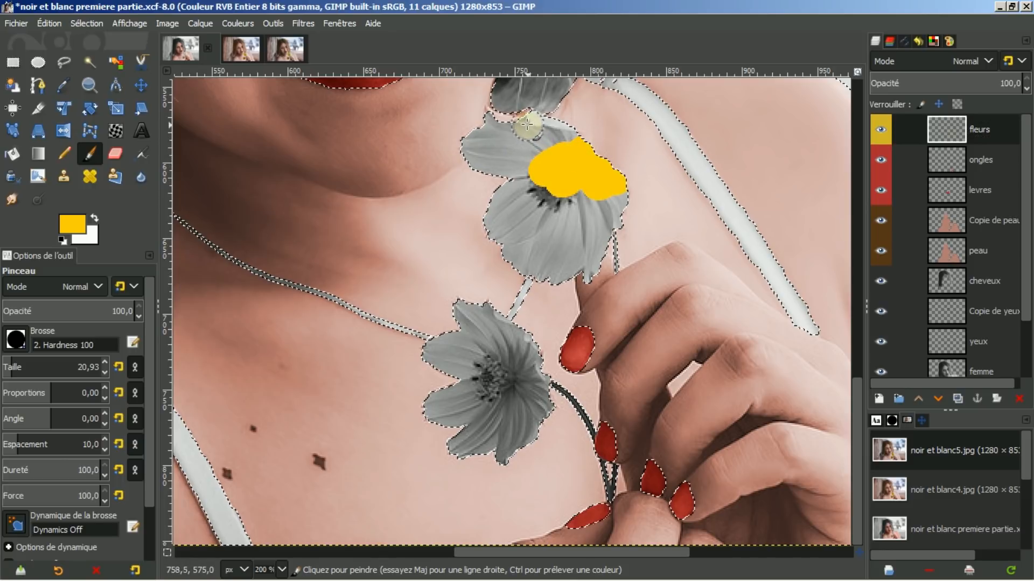
Paint both flowers beside the hand completely yellow on the fleurs layer, undoing the stray first dab
left_click_drag(526, 122, 538, 128)
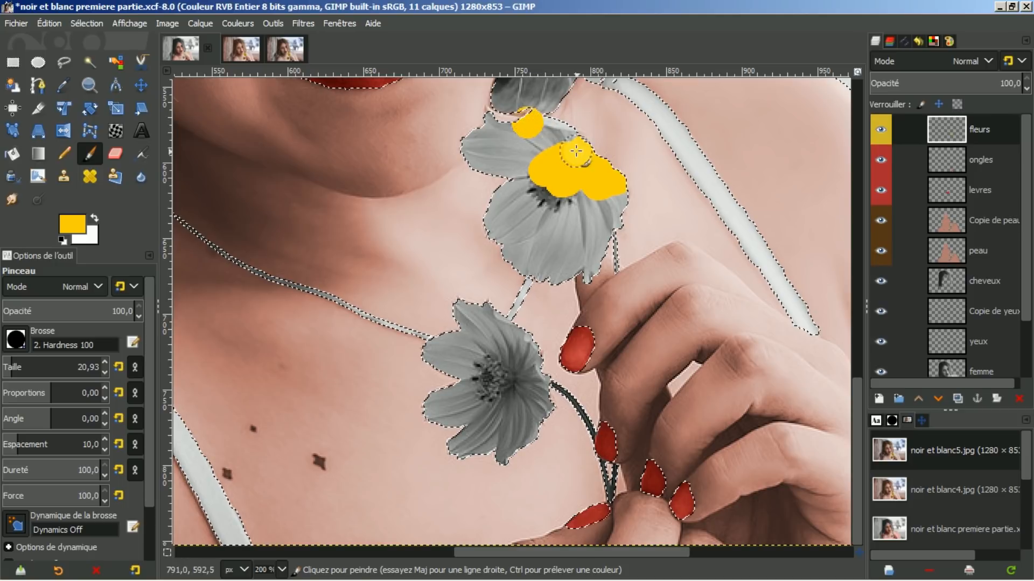
key("ctrl+z")
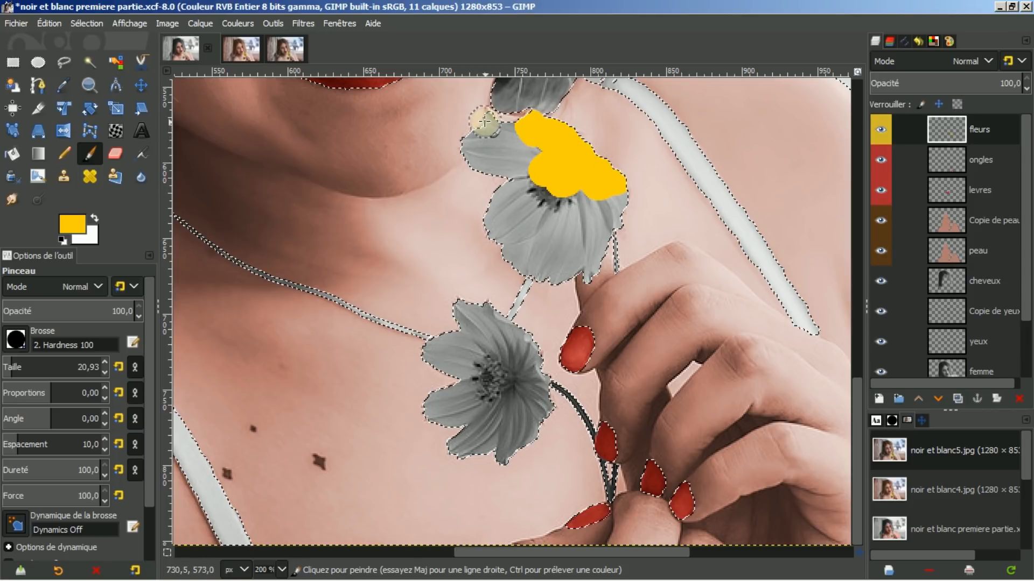
mouse_move(479, 120)
left_mouse_down()
mouse_move(512, 139)
mouse_move(479, 138)
mouse_move(465, 151)
mouse_move(523, 154)
mouse_move(504, 166)
mouse_move(532, 168)
mouse_move(497, 215)
mouse_move(528, 176)
mouse_move(521, 192)
mouse_move(627, 179)
mouse_move(604, 201)
mouse_move(613, 210)
mouse_move(592, 229)
mouse_move(585, 262)
mouse_move(558, 279)
mouse_move(585, 266)
mouse_move(588, 238)
mouse_move(535, 259)
mouse_move(556, 267)
mouse_move(549, 285)
mouse_move(554, 274)
mouse_move(535, 256)
mouse_move(511, 263)
mouse_move(519, 219)
mouse_move(481, 249)
mouse_move(556, 195)
mouse_move(532, 248)
mouse_move(566, 202)
mouse_move(560, 231)
mouse_move(582, 186)
mouse_move(559, 239)
mouse_move(549, 240)
mouse_move(560, 185)
mouse_move(496, 258)
left_mouse_up()
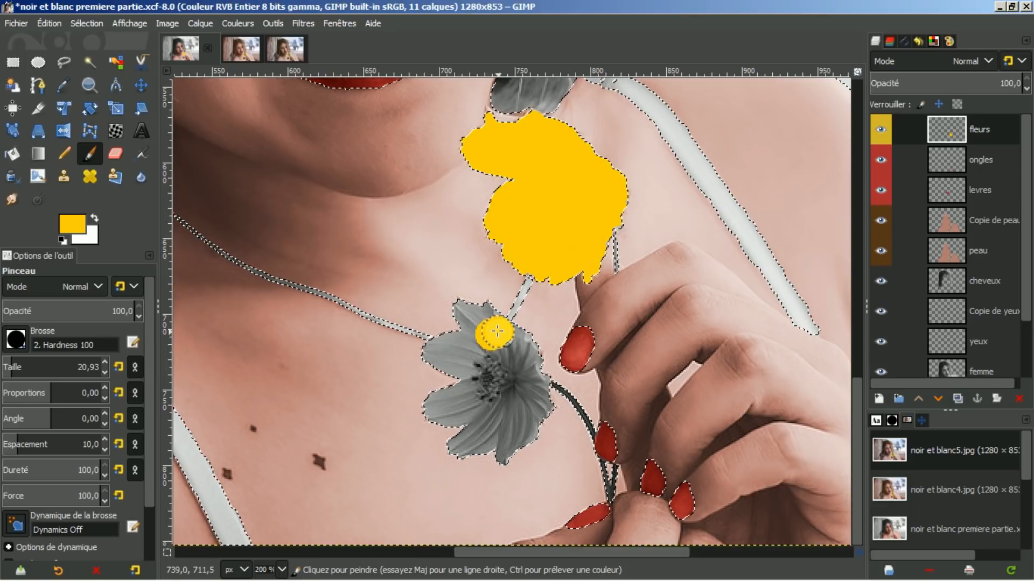
mouse_move(498, 330)
left_mouse_down()
mouse_move(520, 343)
mouse_move(476, 304)
mouse_move(447, 354)
mouse_move(431, 348)
mouse_move(437, 411)
mouse_move(480, 455)
mouse_move(535, 417)
mouse_move(537, 387)
left_mouse_up()
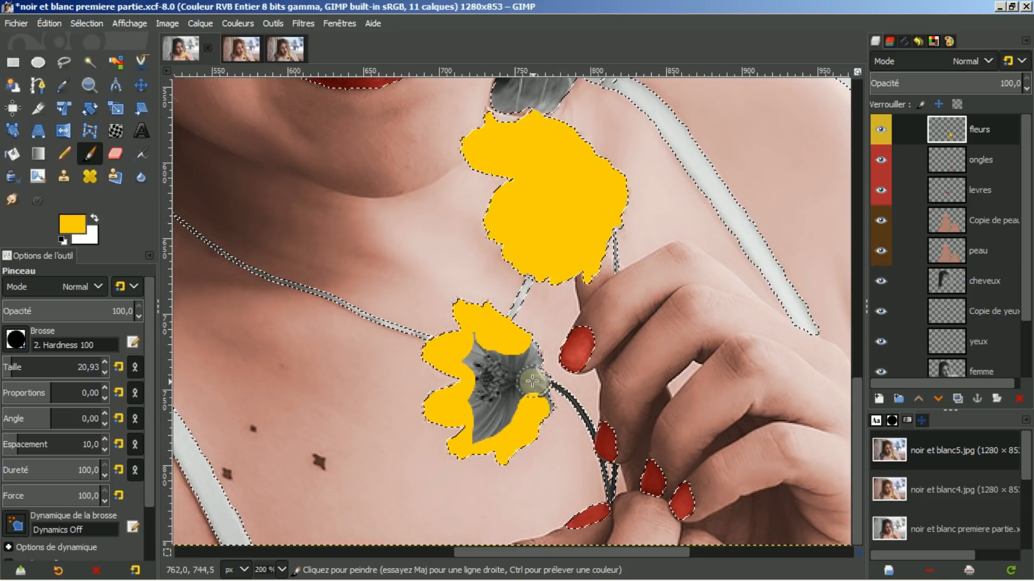
left_click(532, 381)
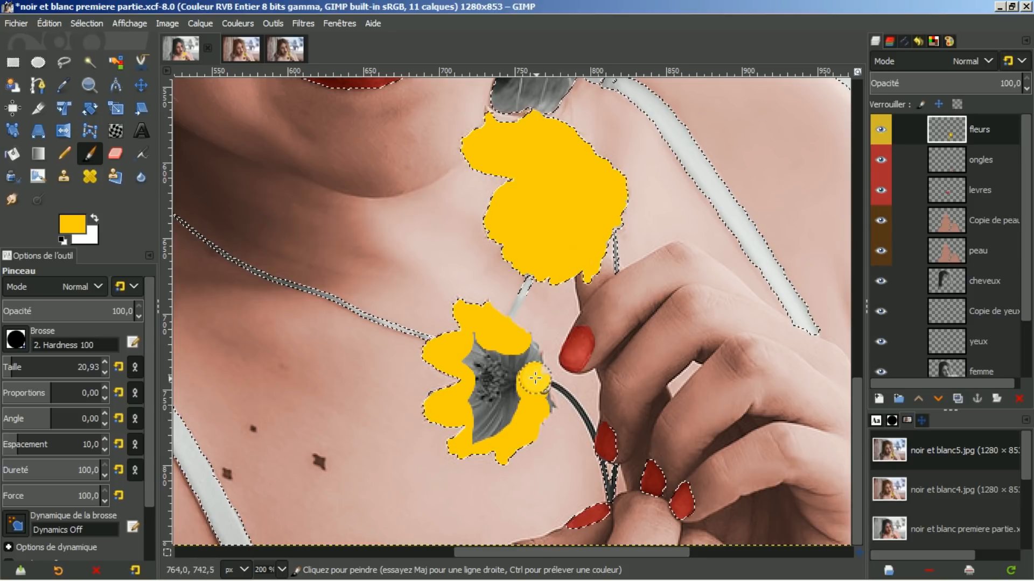
left_click_drag(537, 404, 517, 373)
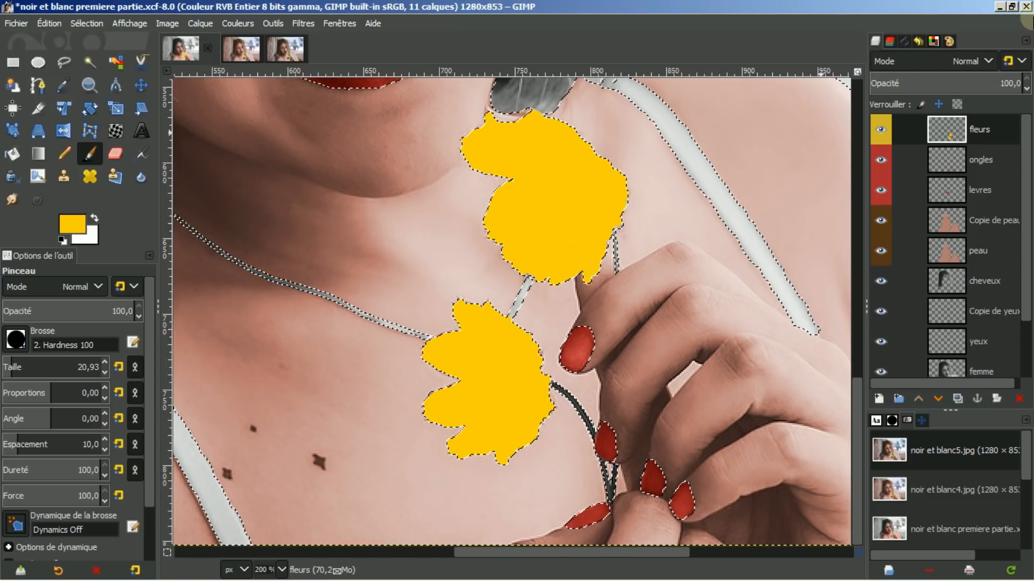
Set the fleurs layer's blend mode to Assombrir
left_click(987, 62)
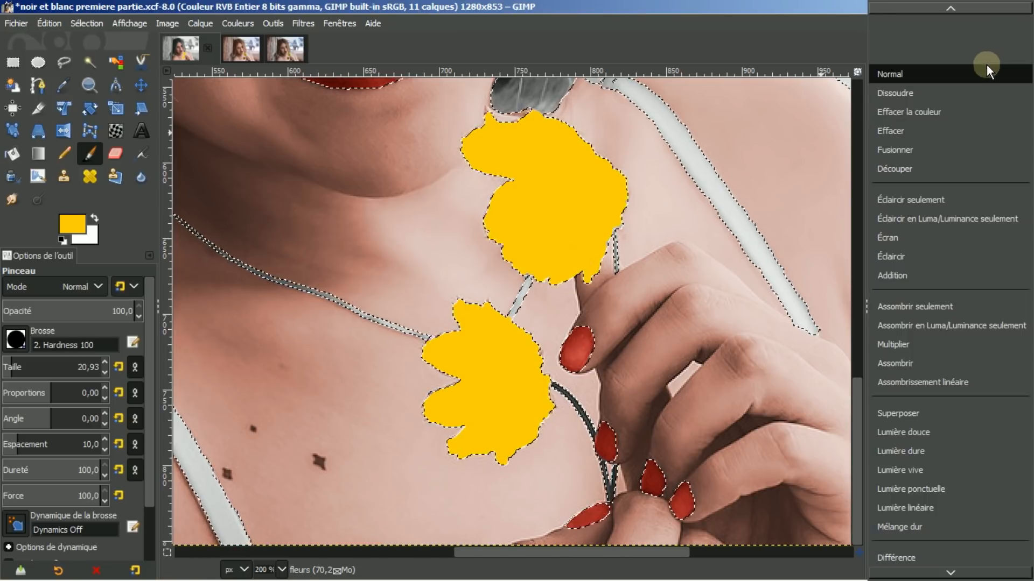
left_click(904, 362)
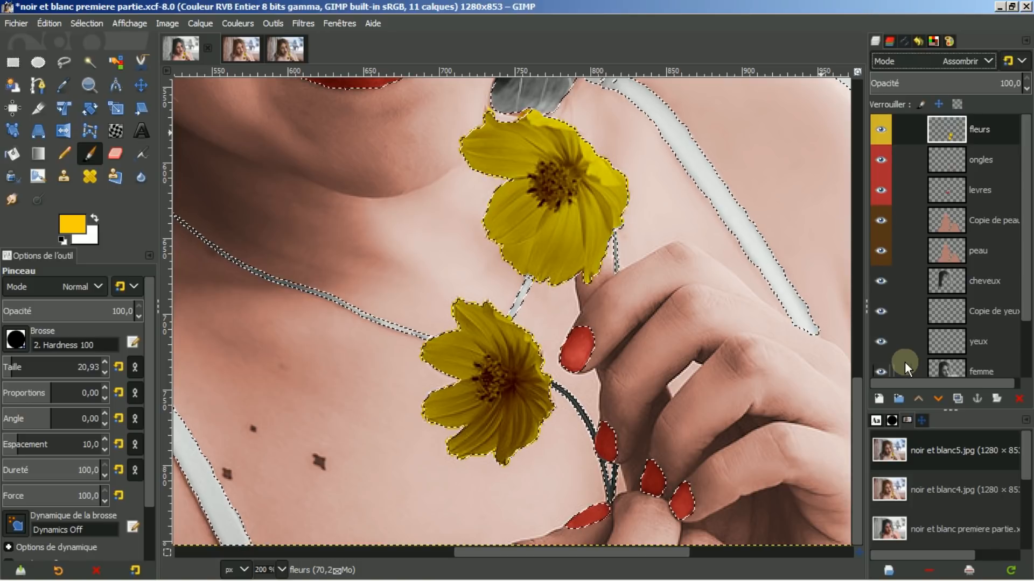
left_click(988, 125)
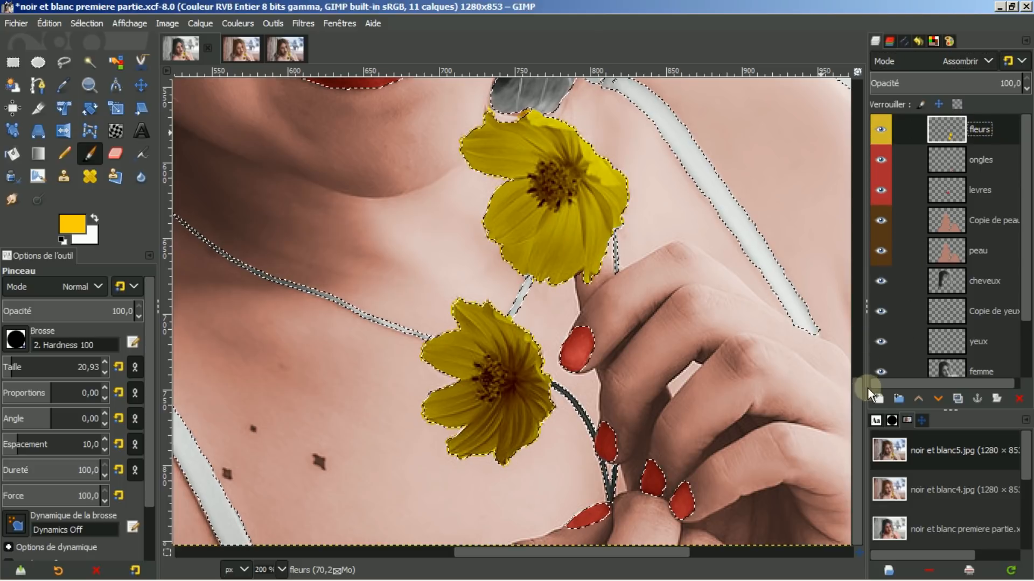
Create a transparent layer with a green colour tag above fleurs and name it bretelles
left_click(877, 399)
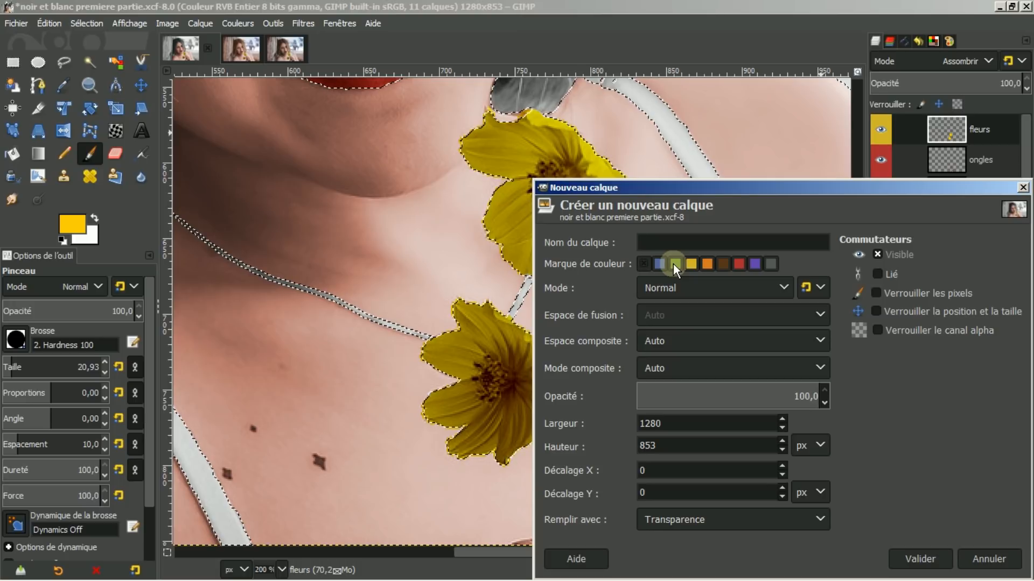
left_click(918, 558)
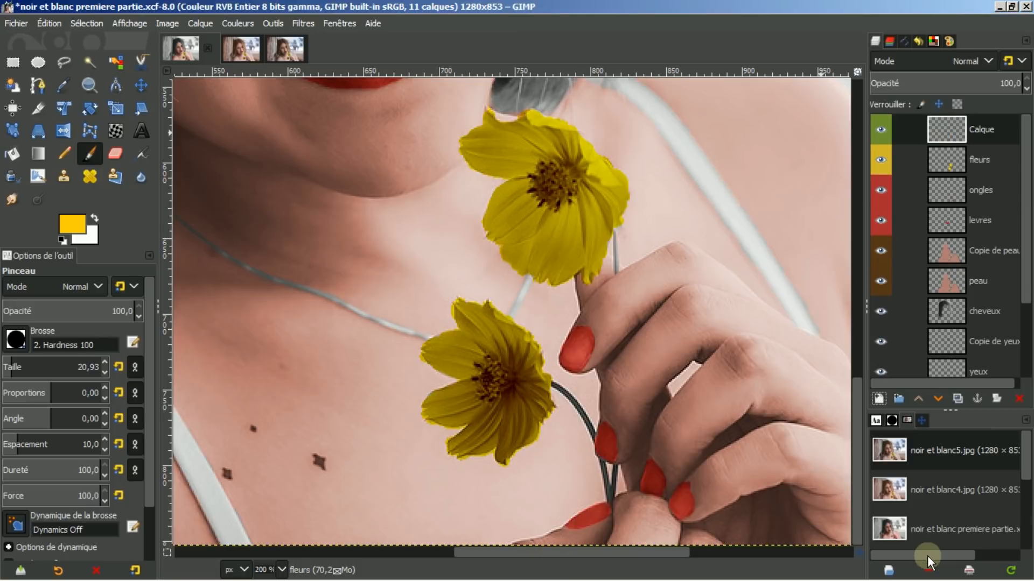
double_click(986, 130)
type("bretelles")
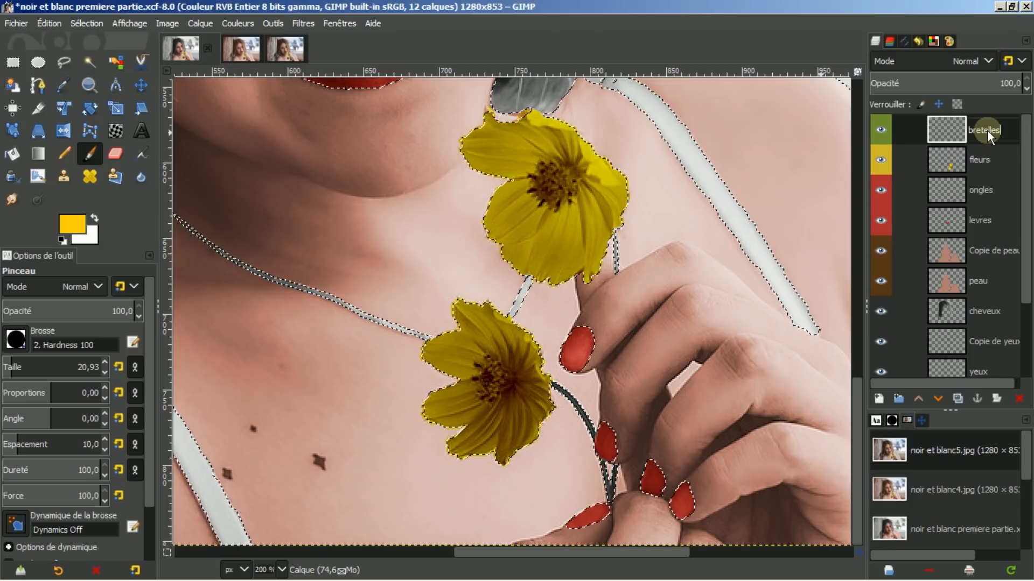
key("Return")
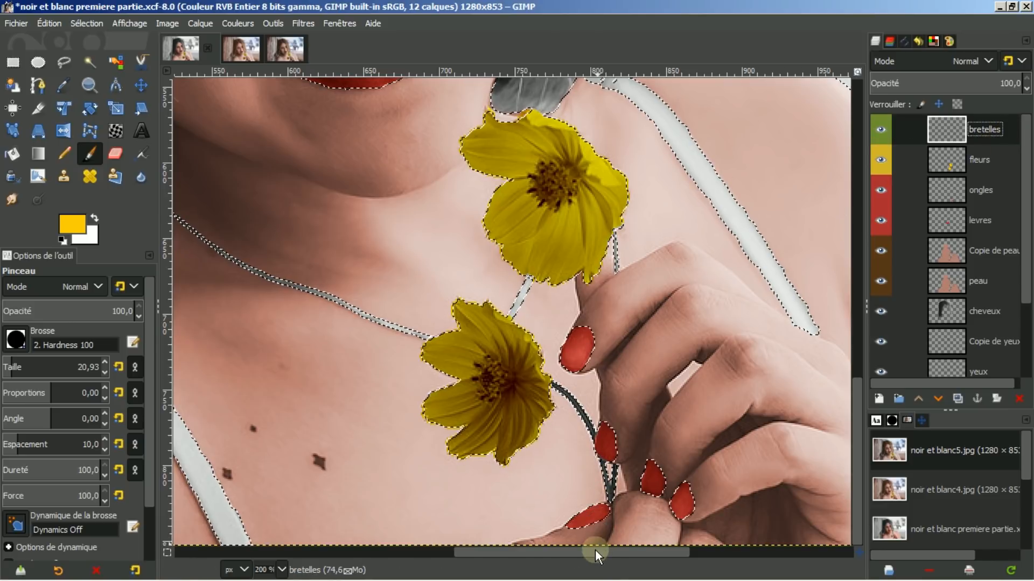
Set the foreground colour to the saved bright green 00ff00 for colouring the straps
left_click_drag(596, 550, 478, 545)
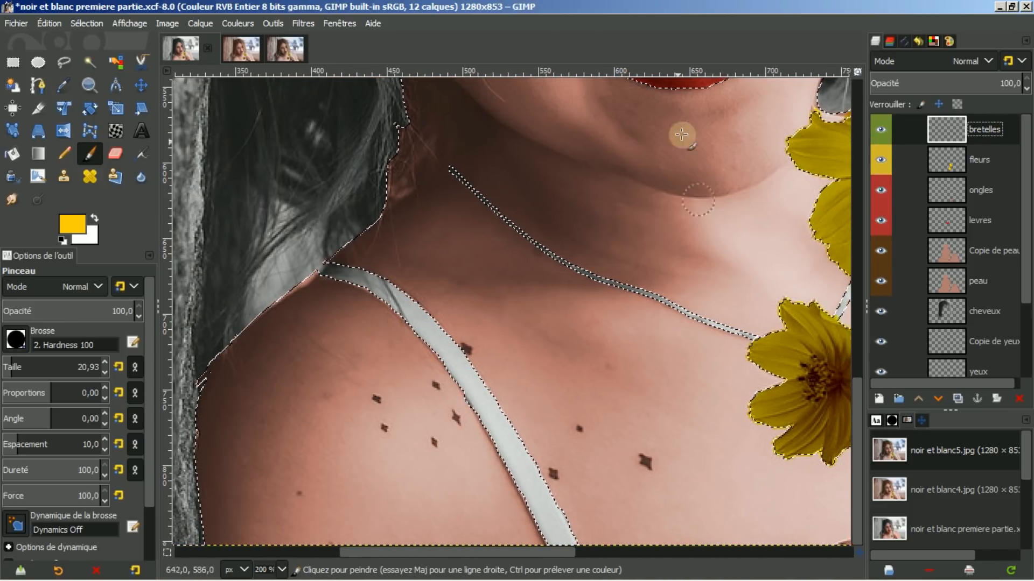
left_click(69, 223)
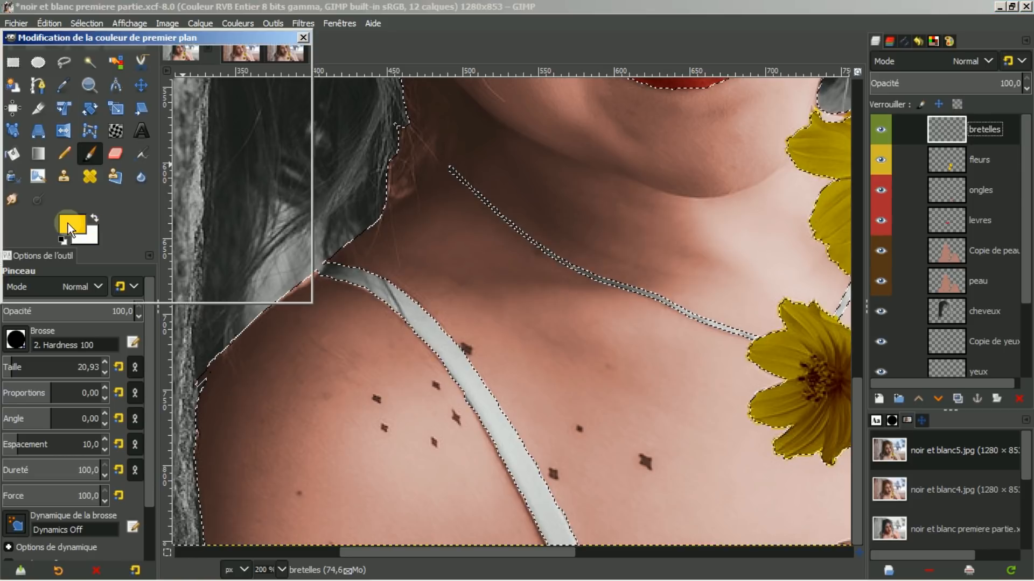
left_click(248, 232)
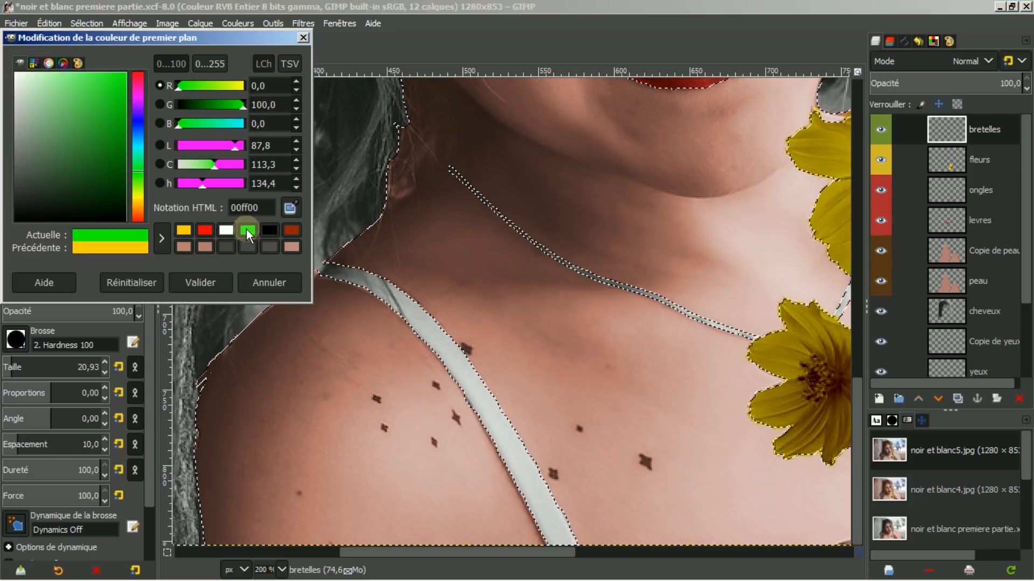
left_click(200, 289)
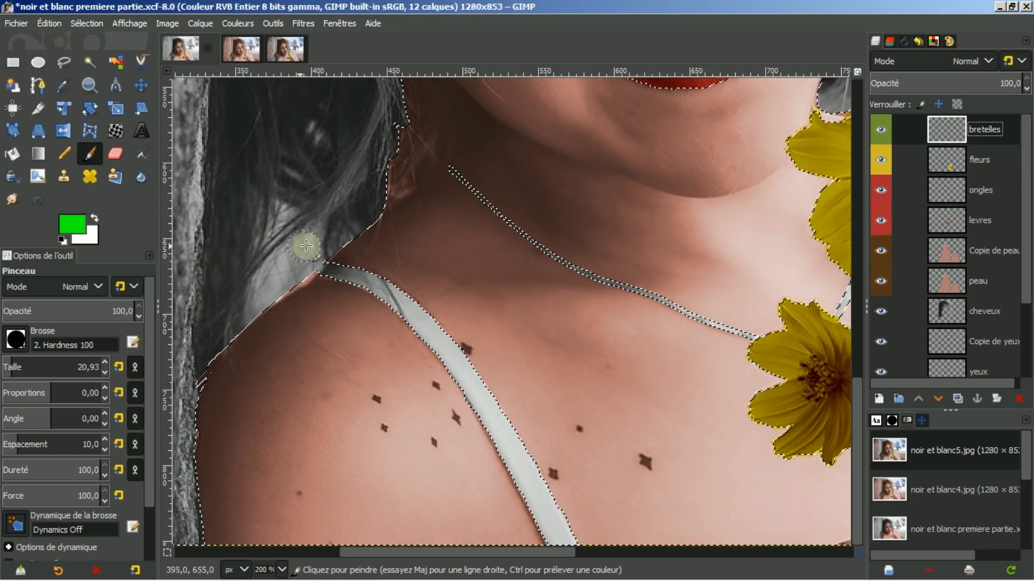
Paint both shoulder straps completely green on the bretelles layer
left_click_drag(382, 287, 333, 276)
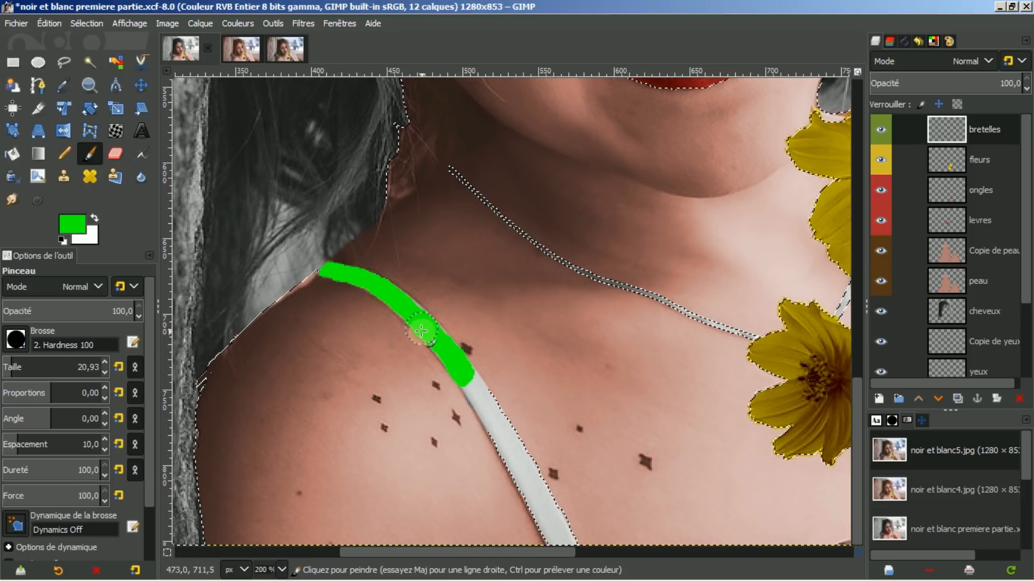
mouse_move(469, 388)
left_mouse_down()
mouse_move(512, 442)
mouse_move(571, 570)
left_mouse_up()
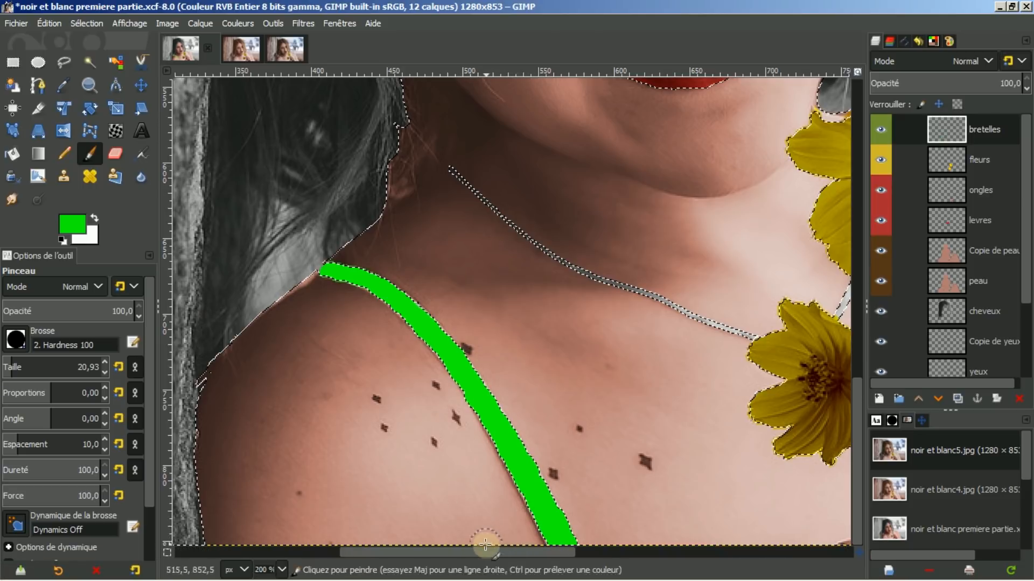
left_click_drag(475, 550, 680, 544)
left_click_drag(856, 416, 859, 366)
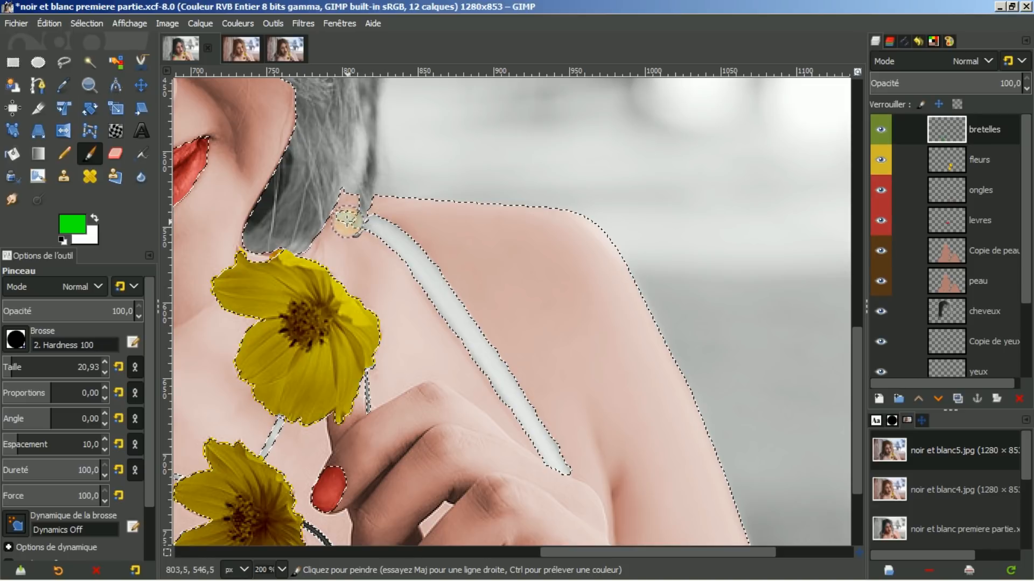
mouse_move(348, 219)
left_mouse_down()
mouse_move(366, 221)
mouse_move(409, 258)
mouse_move(569, 480)
mouse_move(549, 422)
mouse_move(511, 377)
mouse_move(524, 383)
left_mouse_up()
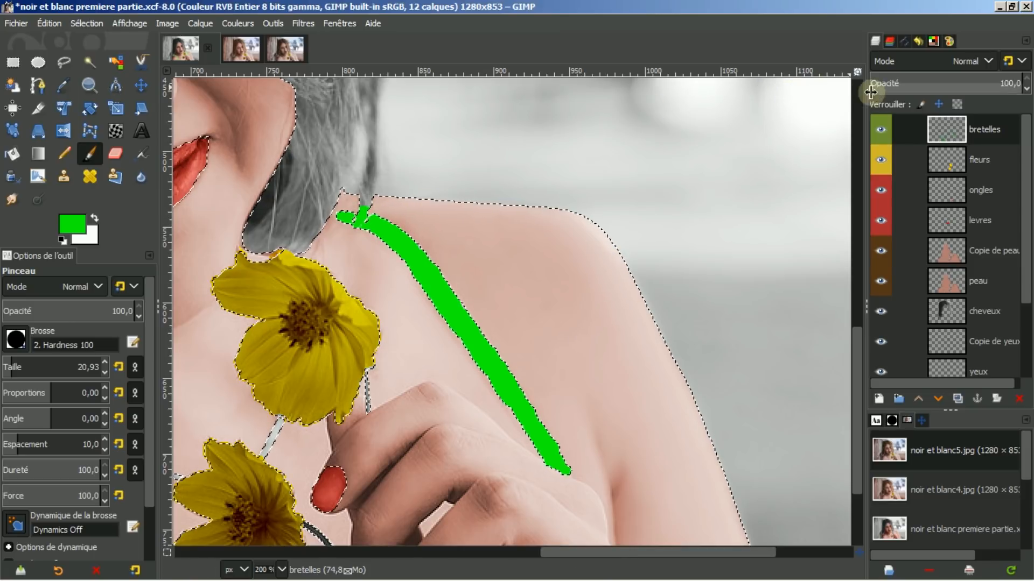
Erase the green paint covering the hair strand from bretelles using the cheveux layer's alpha as selection, and remove the selection
left_click(954, 317)
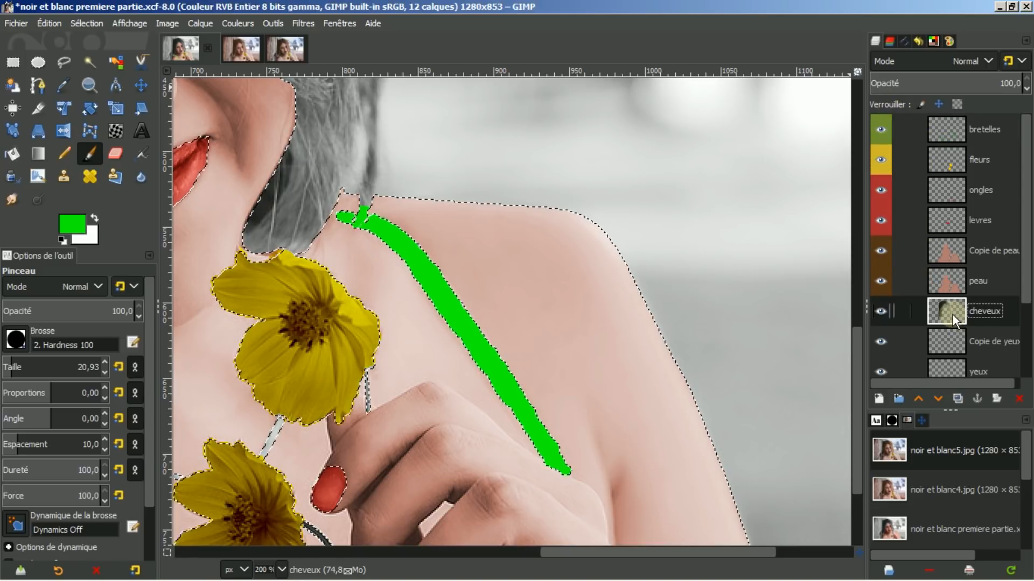
right_click(951, 315)
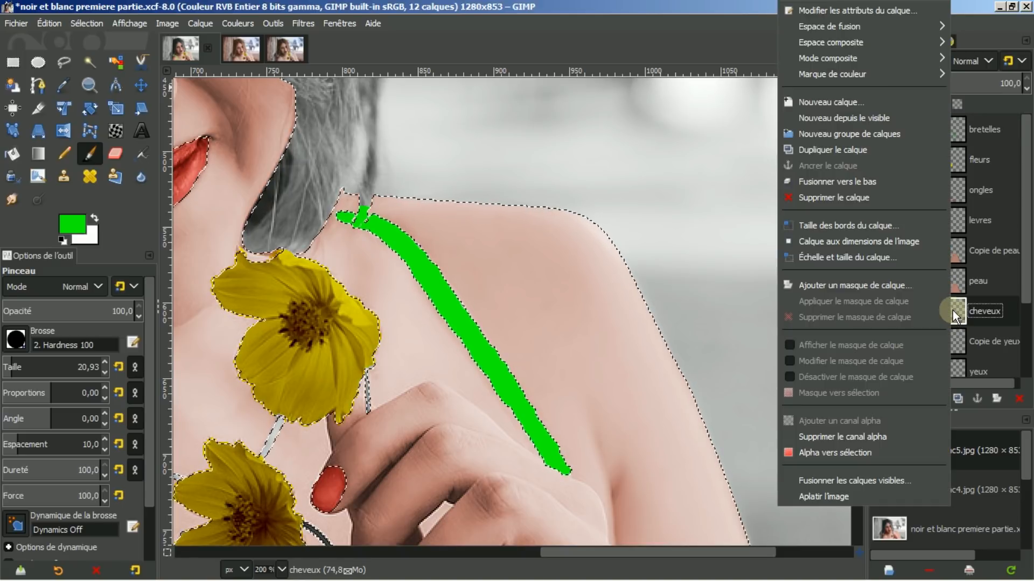
left_click(862, 454)
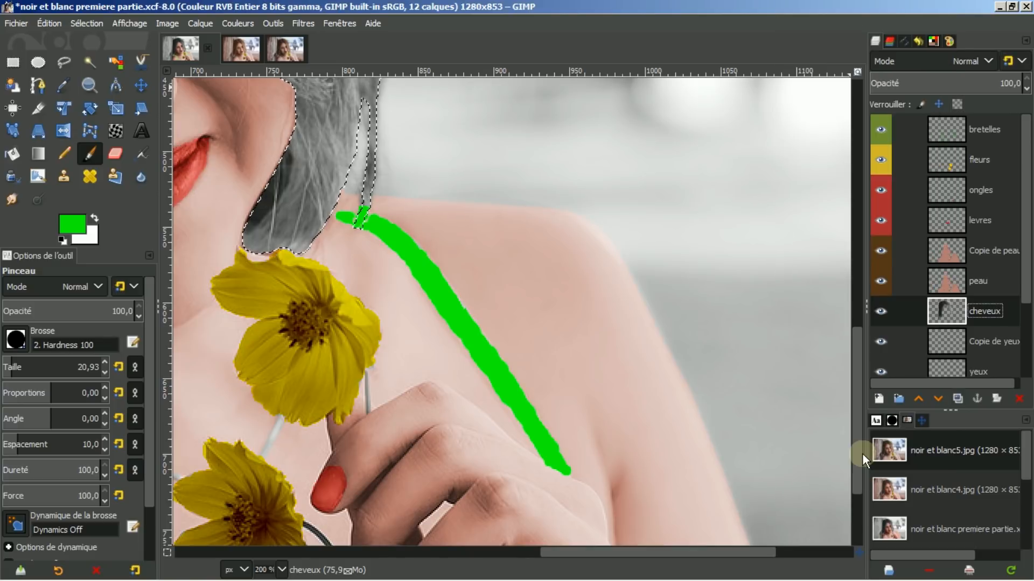
left_click(948, 127)
key("Delete")
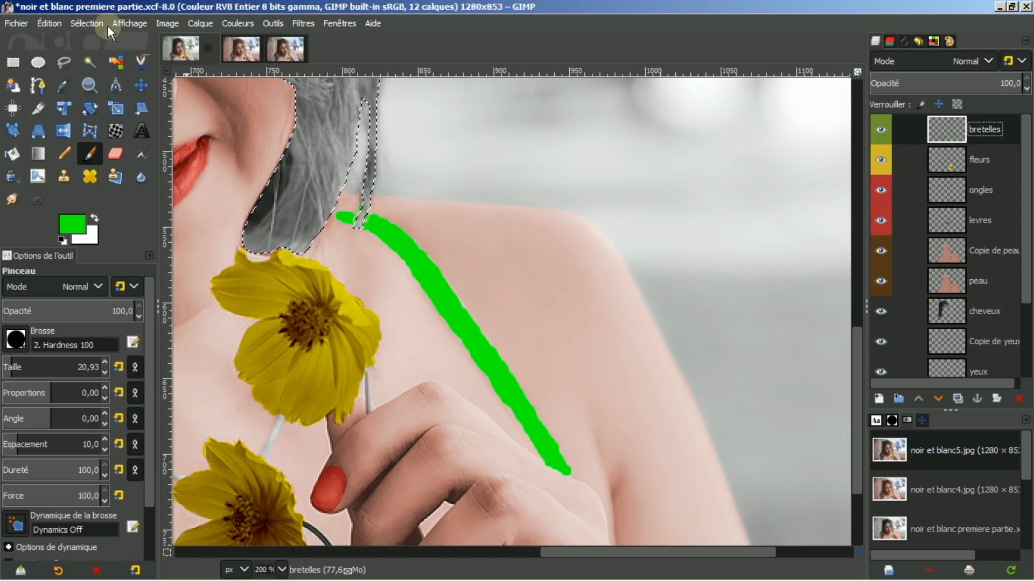
left_click(87, 20)
left_click(101, 59)
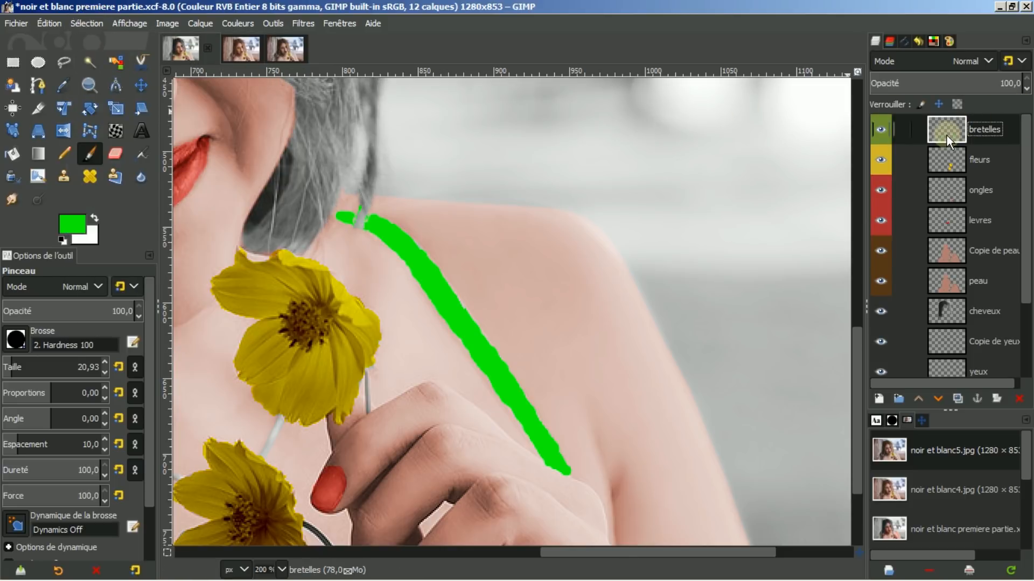
Set the bretelles layer's blend mode to LCh Color
left_click(989, 61)
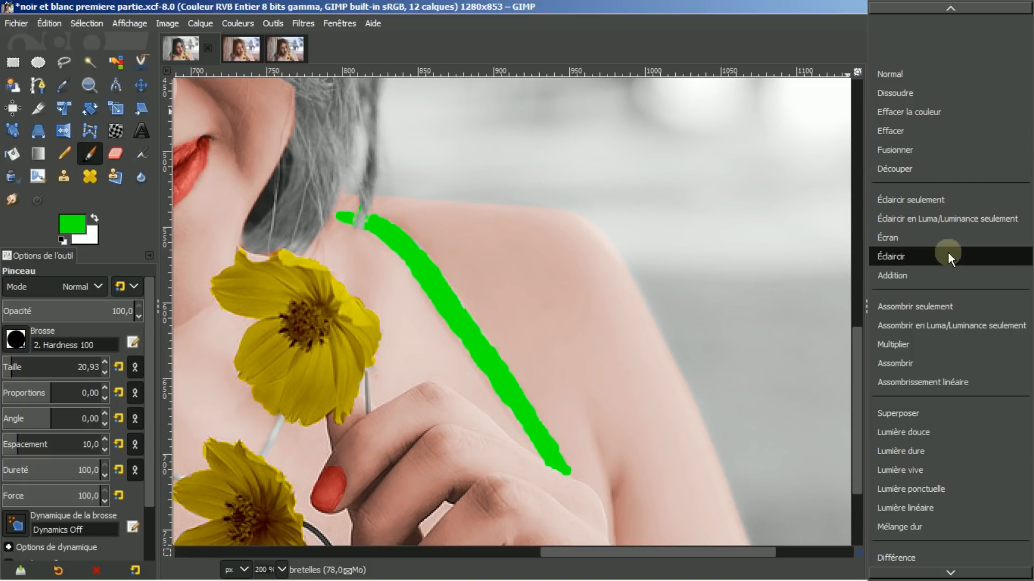
left_click(951, 573)
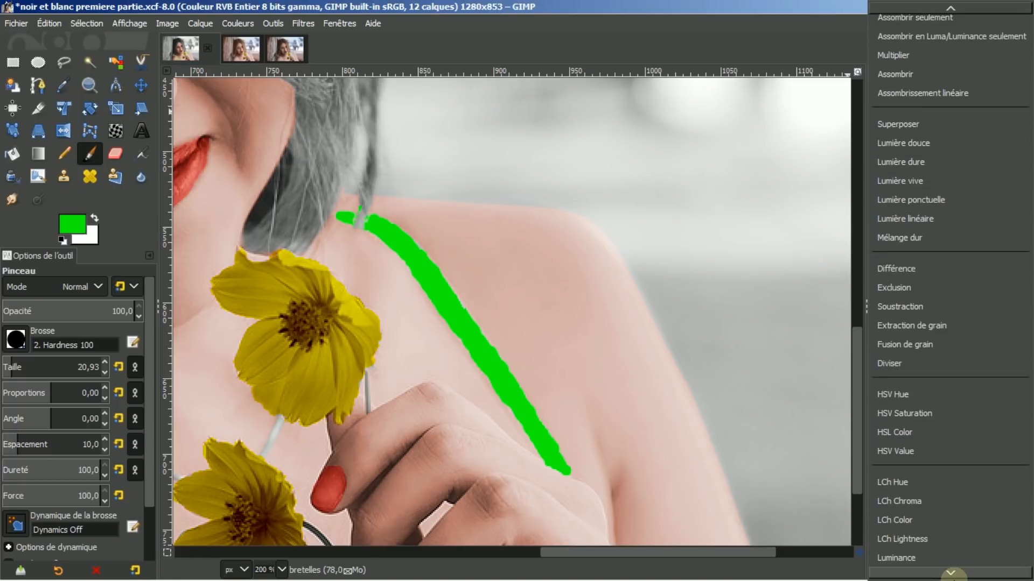
left_click(916, 517)
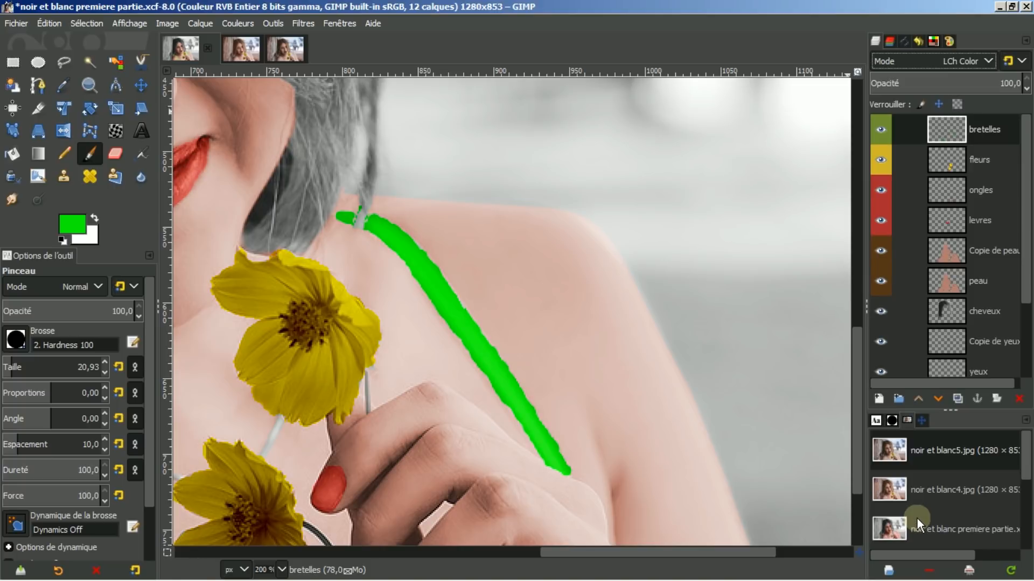
Recolour the straps turquoise with Colorier, using hue 0.5, saturation 0.5 and lightness 0
left_click_drag(565, 549, 345, 534)
left_click_drag(860, 362, 851, 432)
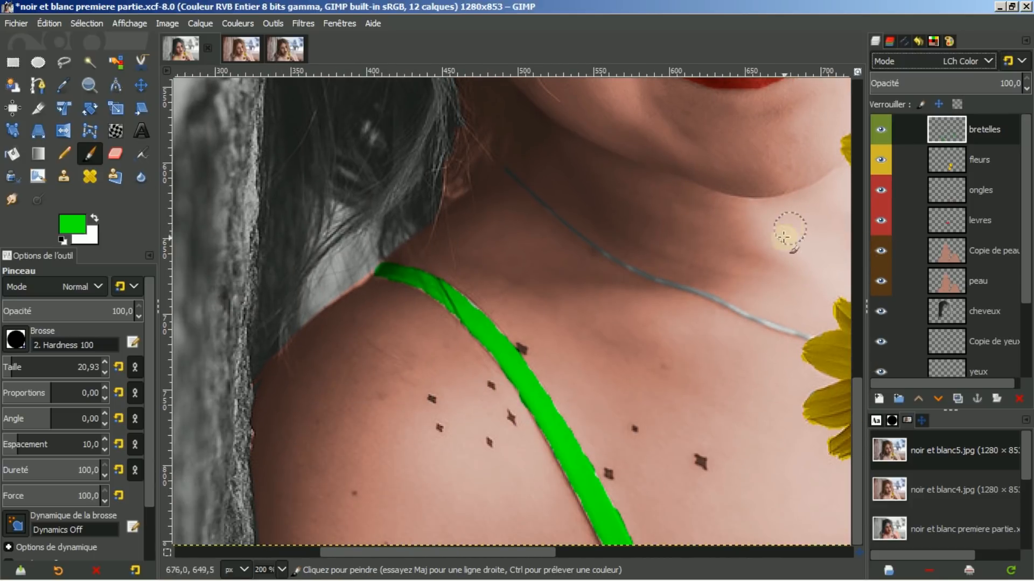
left_click(237, 24)
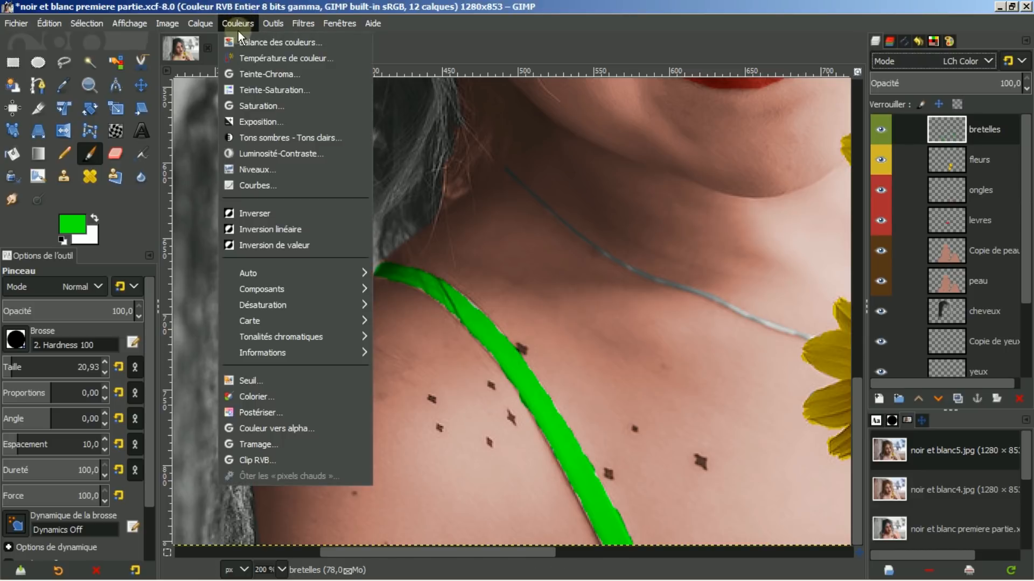
left_click(245, 397)
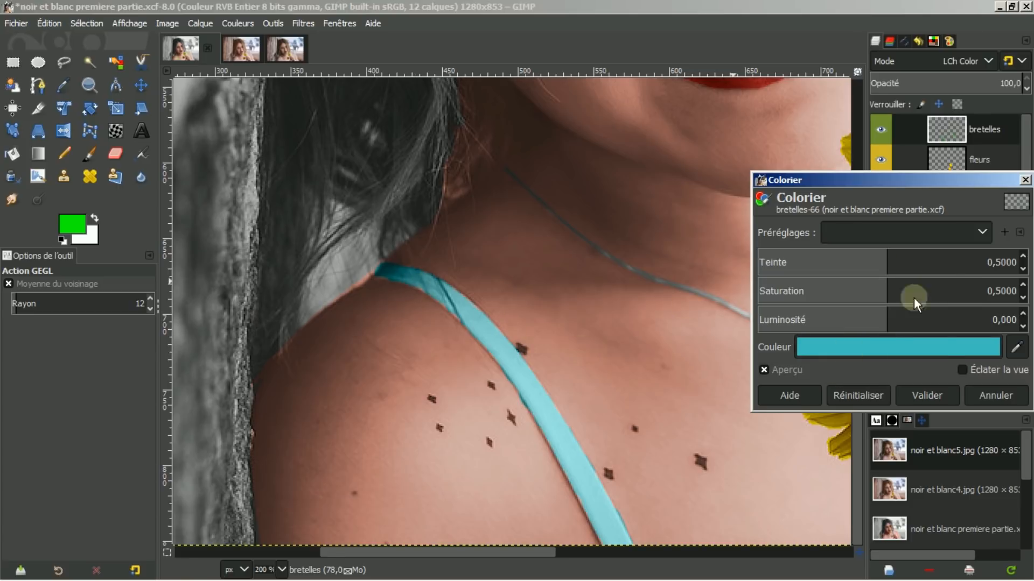
left_click(923, 395)
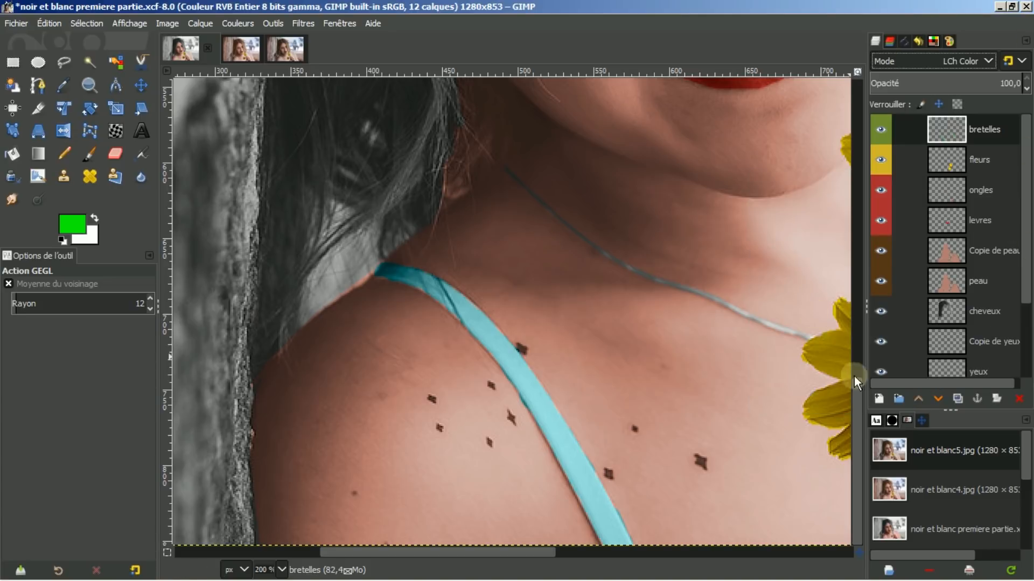
Fit the whole image in view, and create a transparent layer without a colour tag above bretelles, named collier
left_click(922, 419)
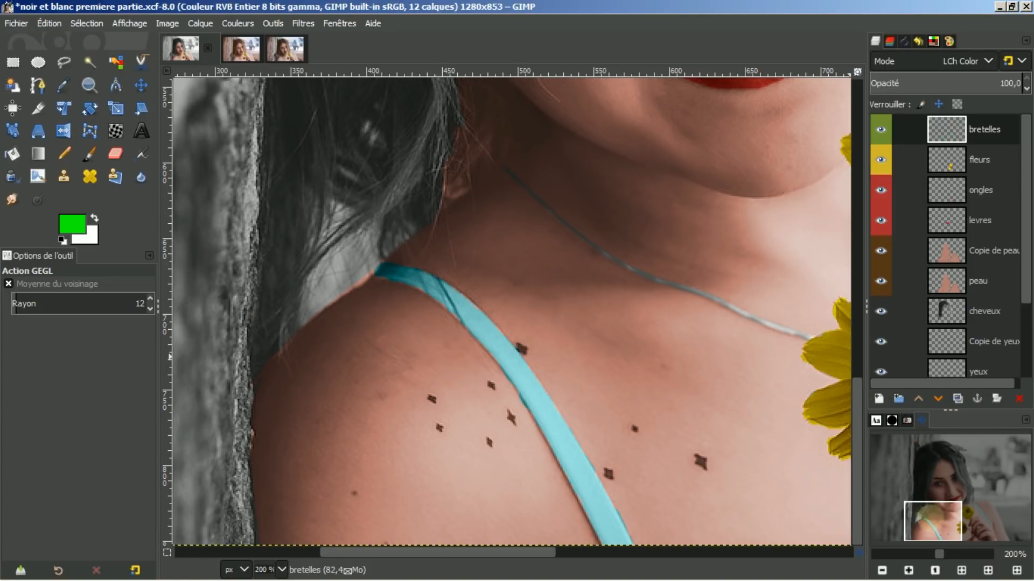
left_click(962, 571)
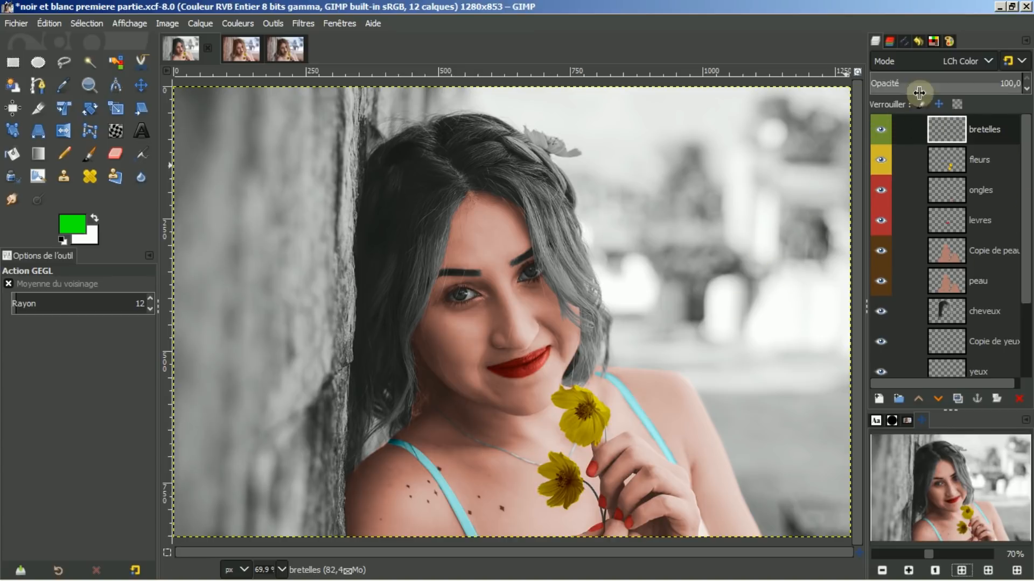
left_click(940, 133)
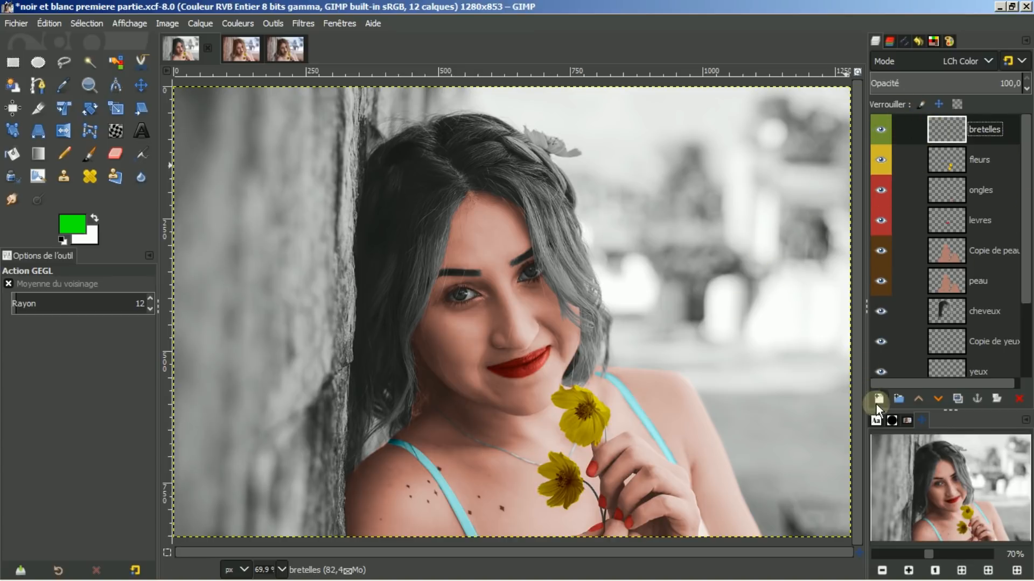
left_click(879, 399)
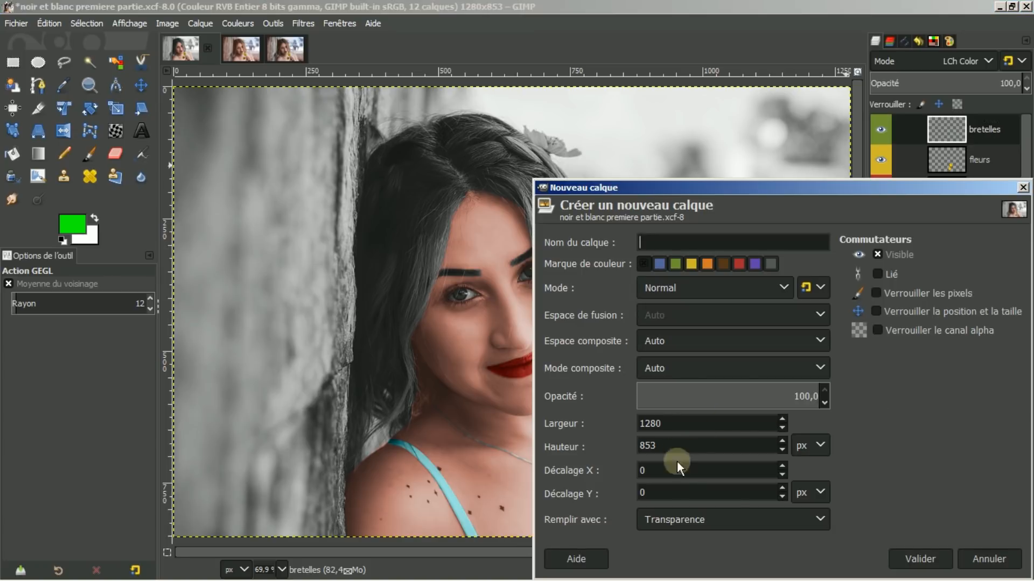
left_click(921, 560)
double_click(978, 131)
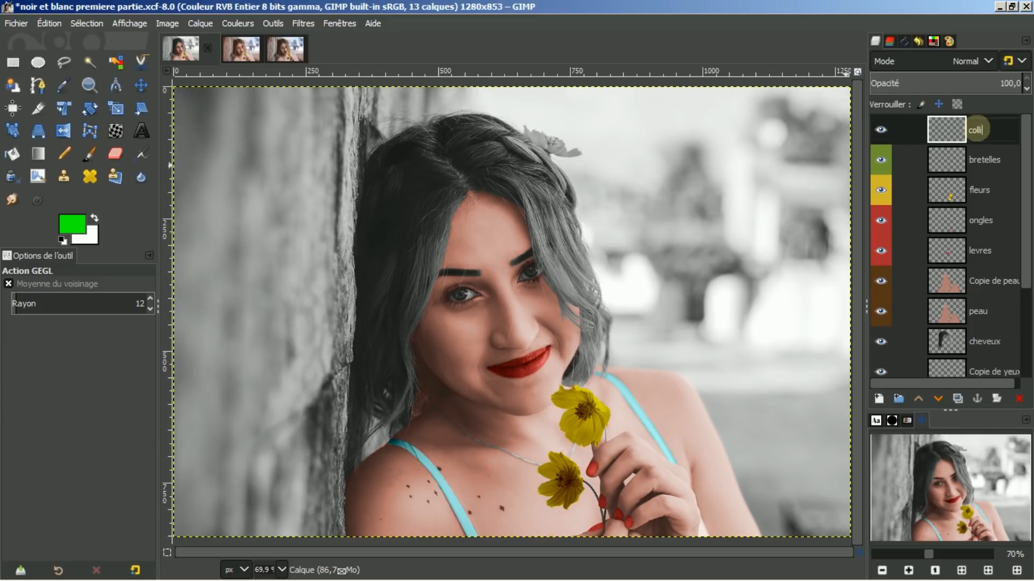
type("collier")
key("Return")
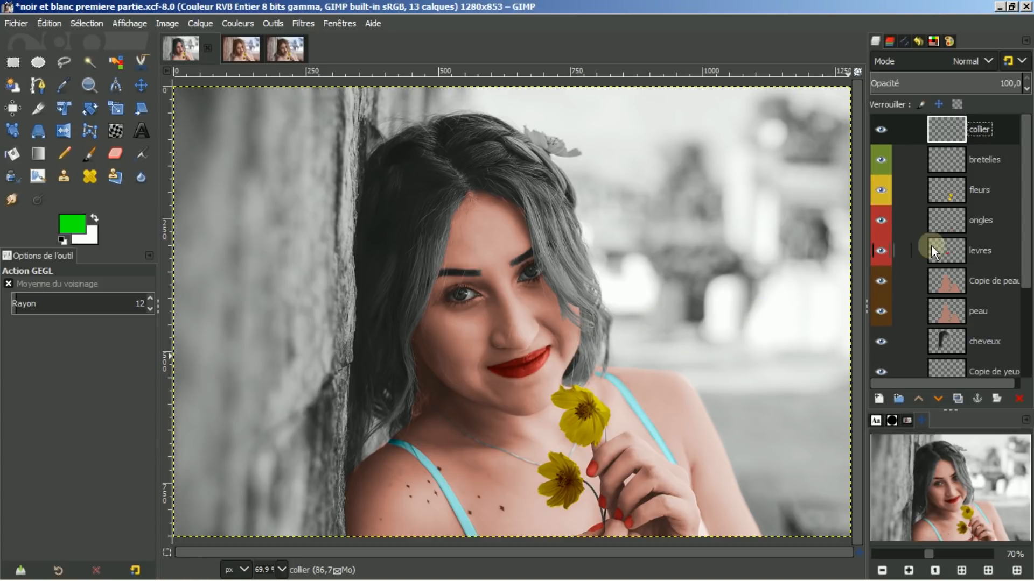
Load the alpha of the Copie de peau layer as a selection
left_click(948, 279)
right_click(947, 279)
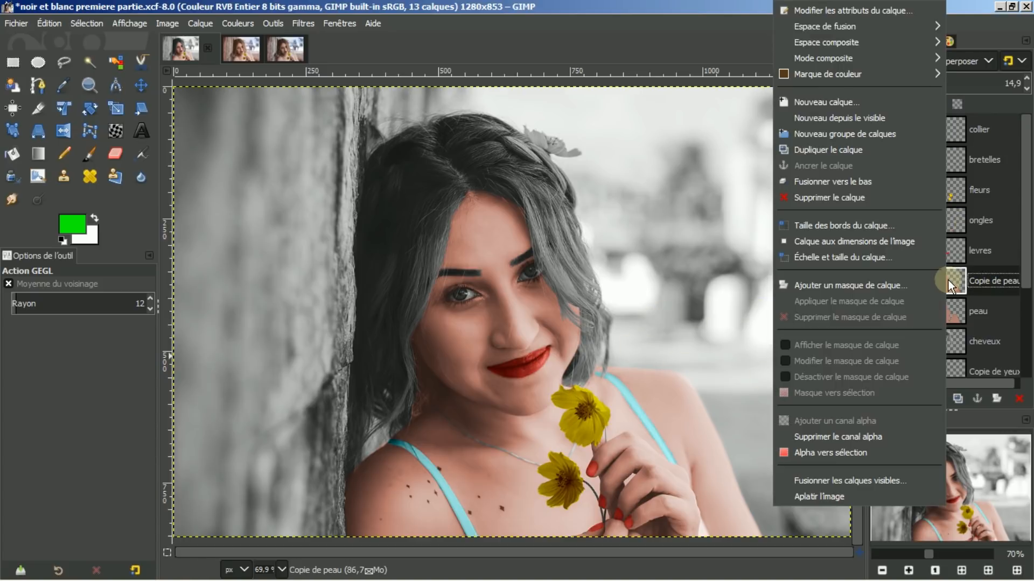
left_click(833, 454)
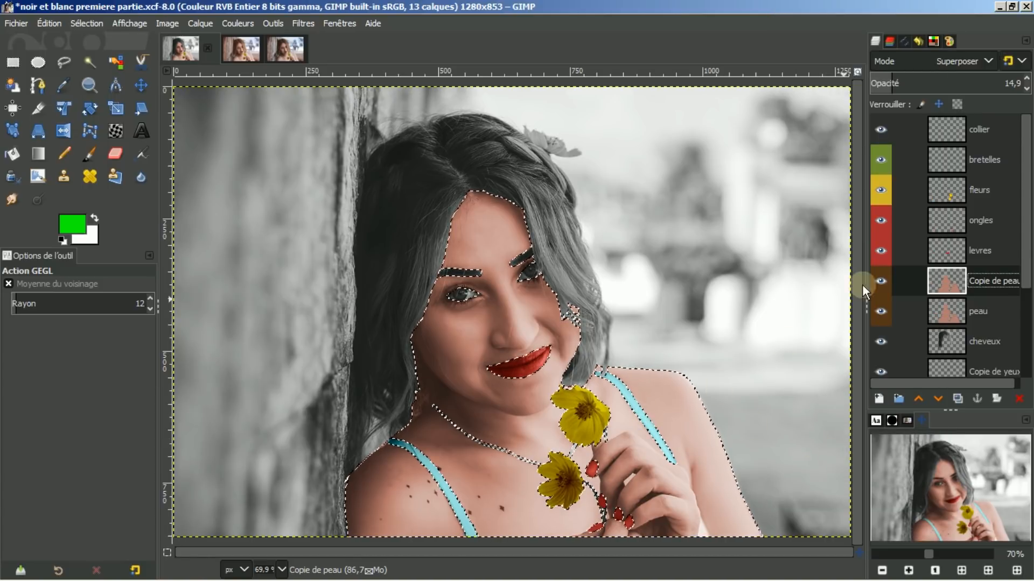
Make the collier layer active and invert the skin selection
left_click(993, 125)
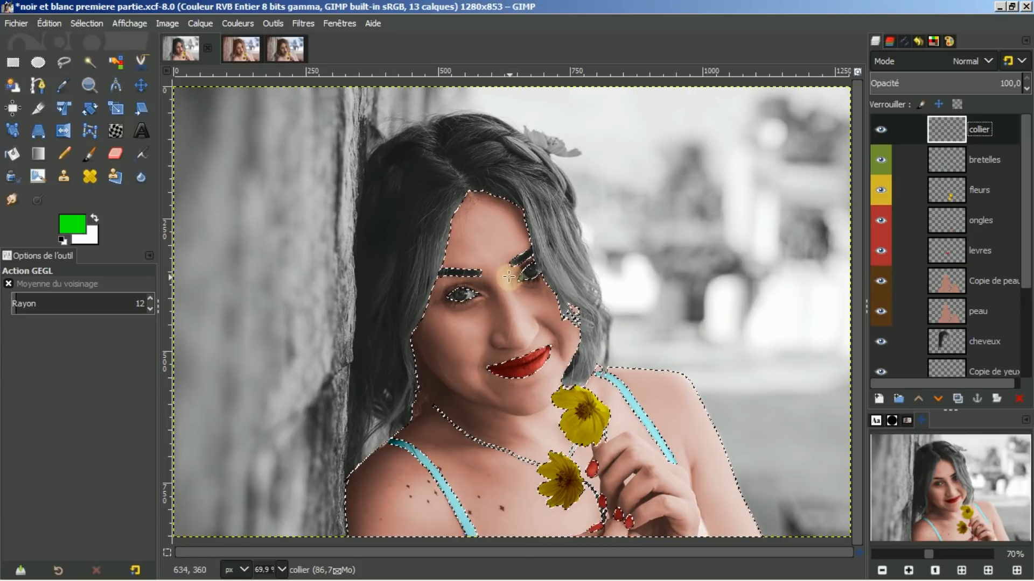
left_click(86, 23)
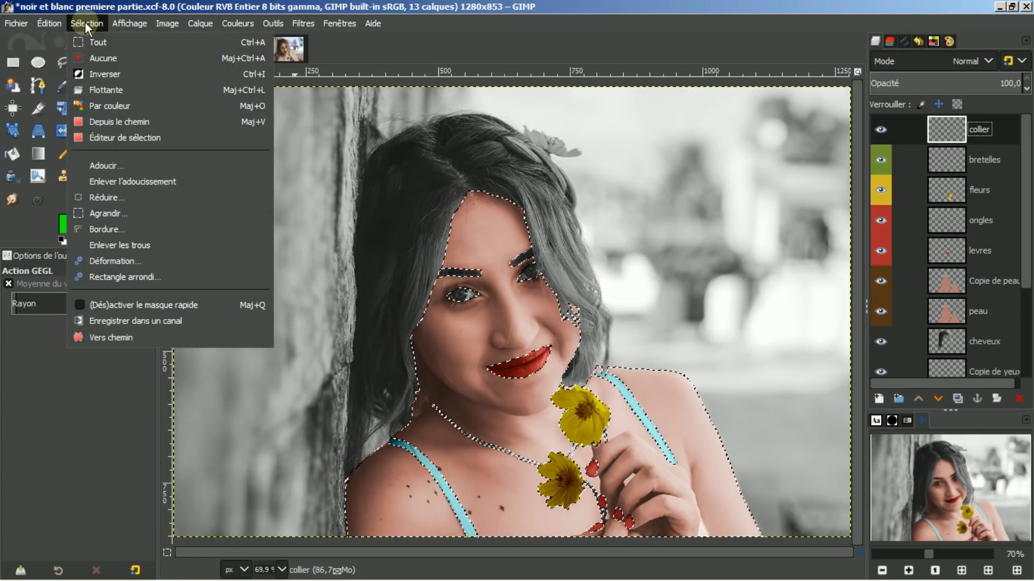
left_click(100, 76)
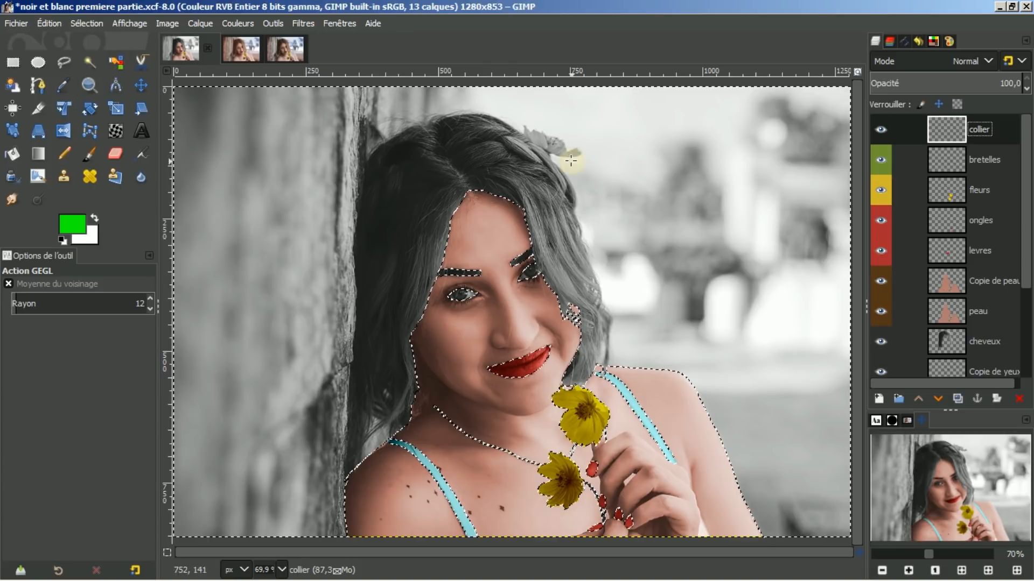
Paint the necklace white on the collier layer with the Paintbrush, including the short piece between the two flowers
left_click(909, 571)
left_click(909, 571)
left_click(909, 570)
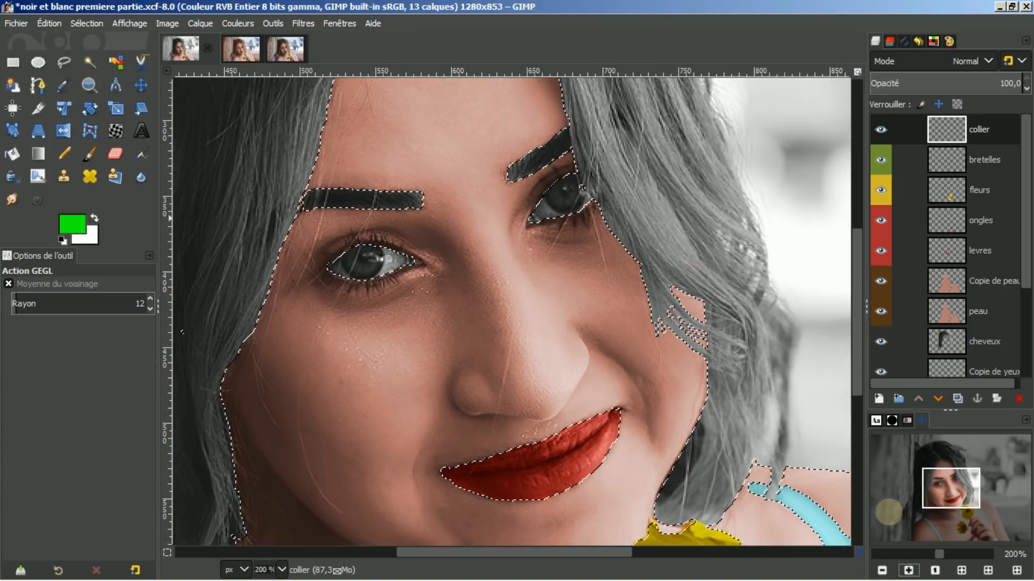
left_click_drag(854, 304, 860, 409)
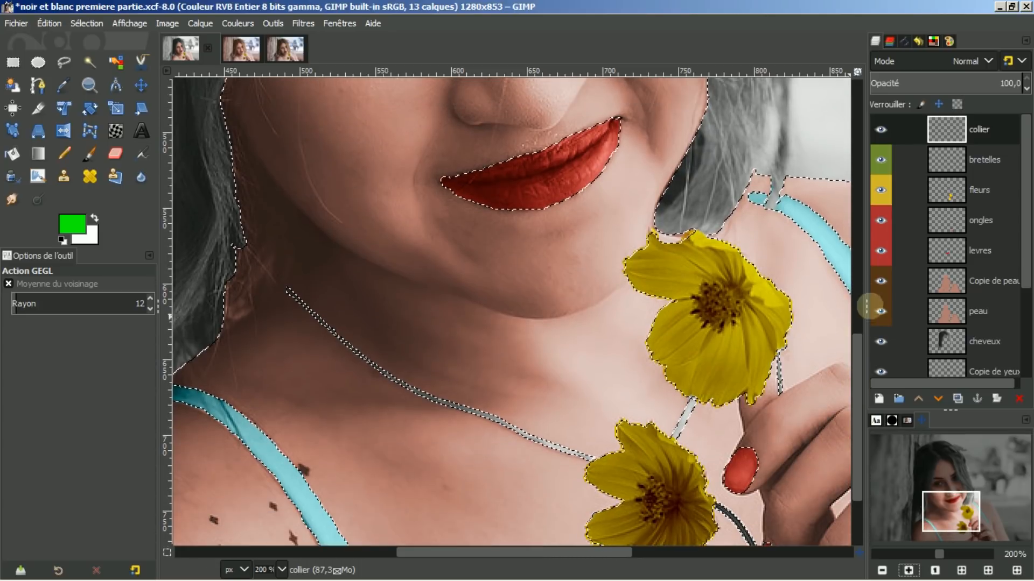
left_click(94, 218)
left_click(89, 154)
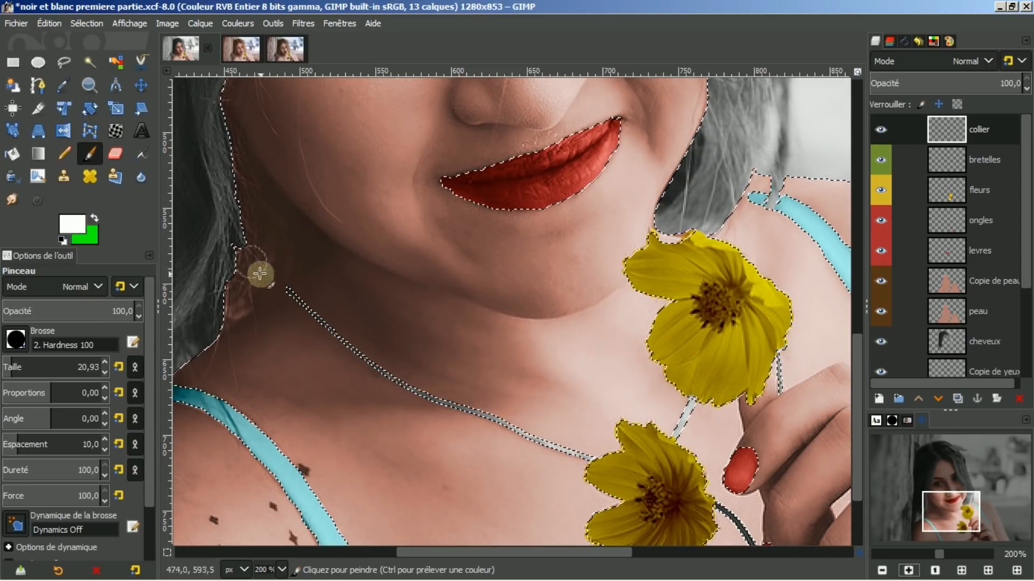
mouse_move(287, 288)
left_mouse_down()
mouse_move(405, 380)
mouse_move(542, 430)
mouse_move(583, 441)
mouse_move(590, 431)
mouse_move(556, 438)
mouse_move(526, 428)
left_mouse_up()
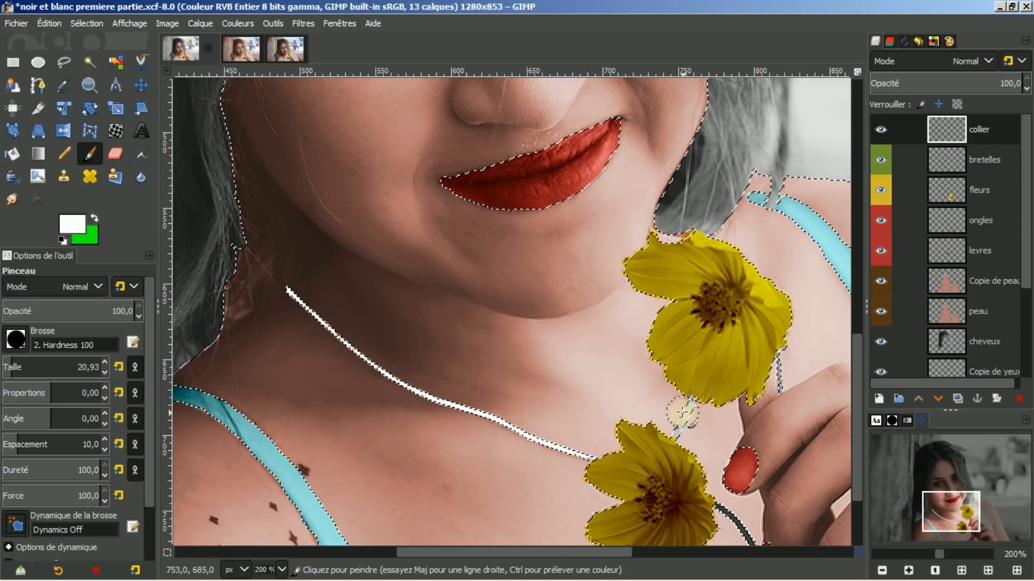
left_click_drag(682, 412, 707, 413)
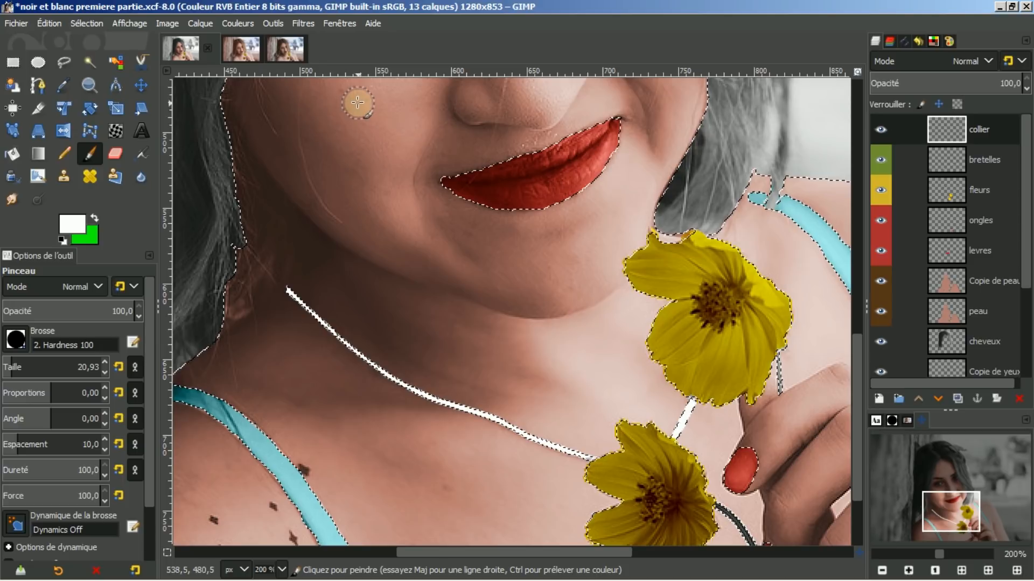
Clear the selection and set the collier layer's blend mode to Lumière douce
left_click(86, 21)
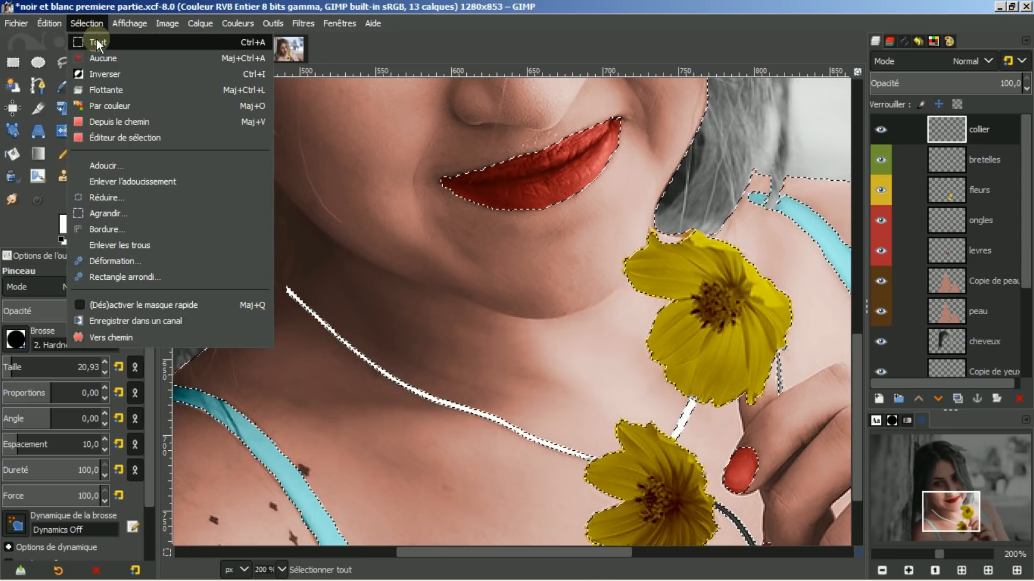
left_click(102, 56)
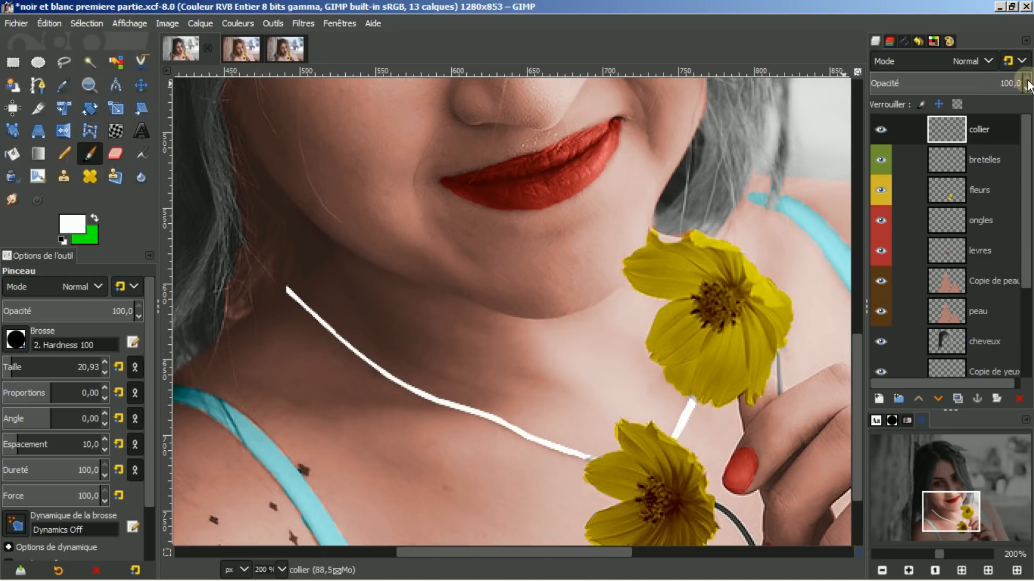
left_click(988, 60)
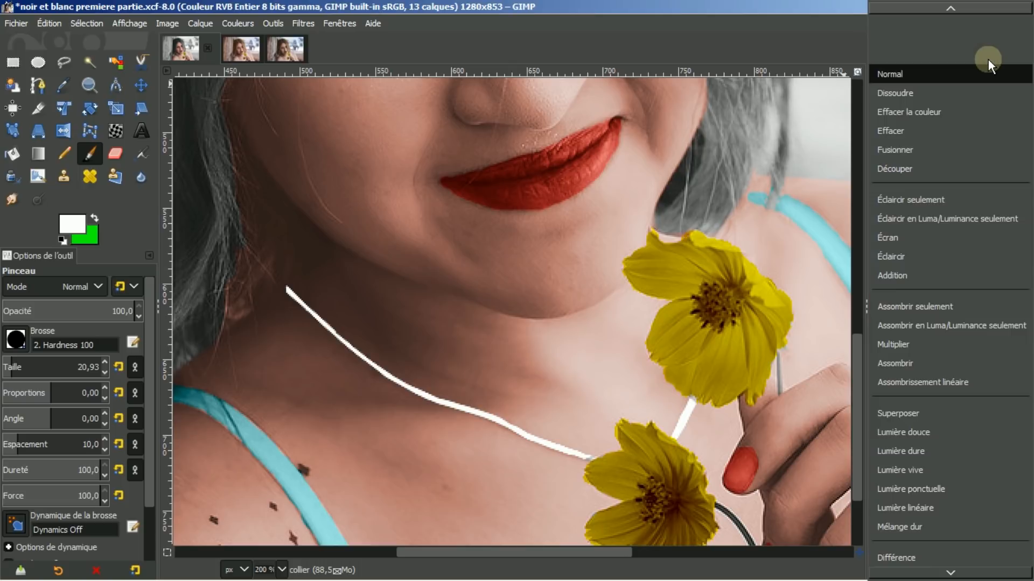
left_click(922, 431)
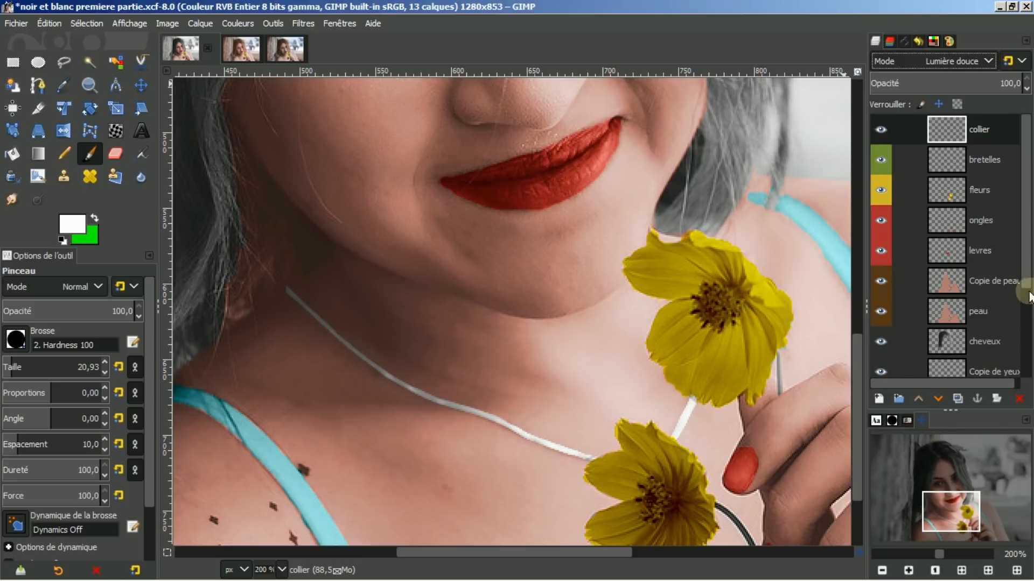
left_click(962, 573)
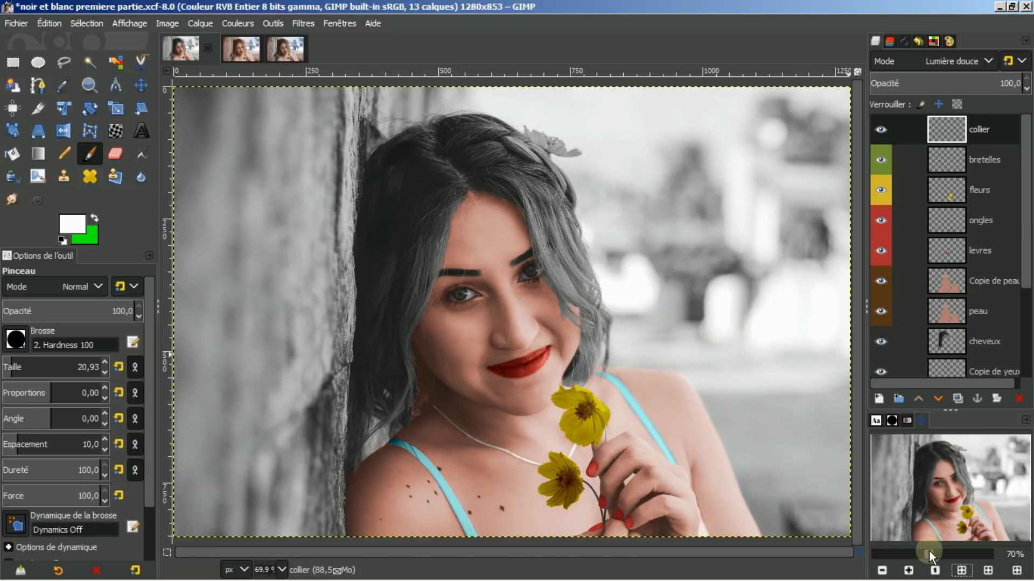
Turn on the visibility of the Copie de yeux, yeux and femme layers, keeping the image layer visible
left_click(909, 570)
left_click(909, 570)
left_click(909, 570)
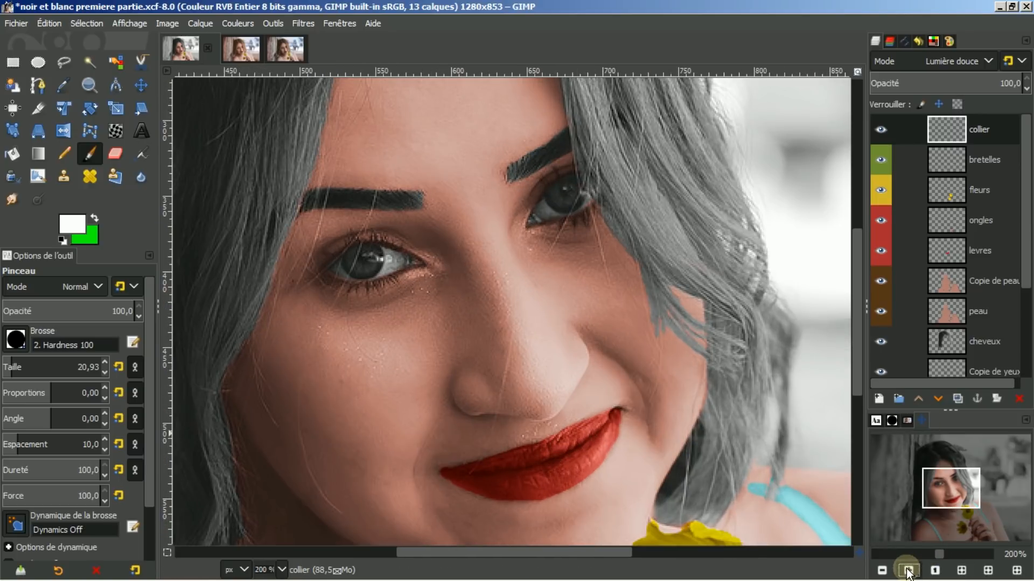
left_click(908, 570)
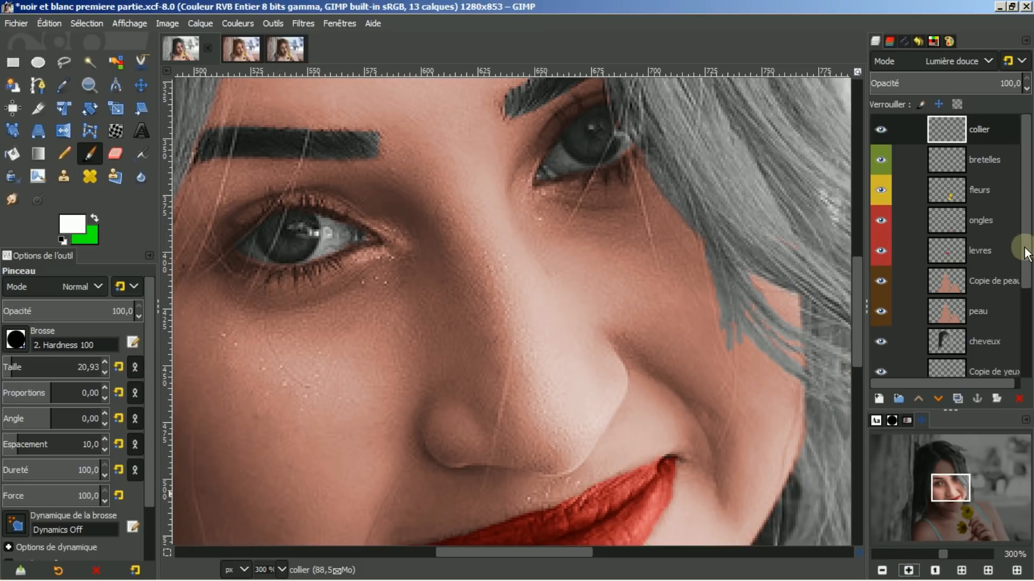
left_click_drag(1027, 245, 1027, 328)
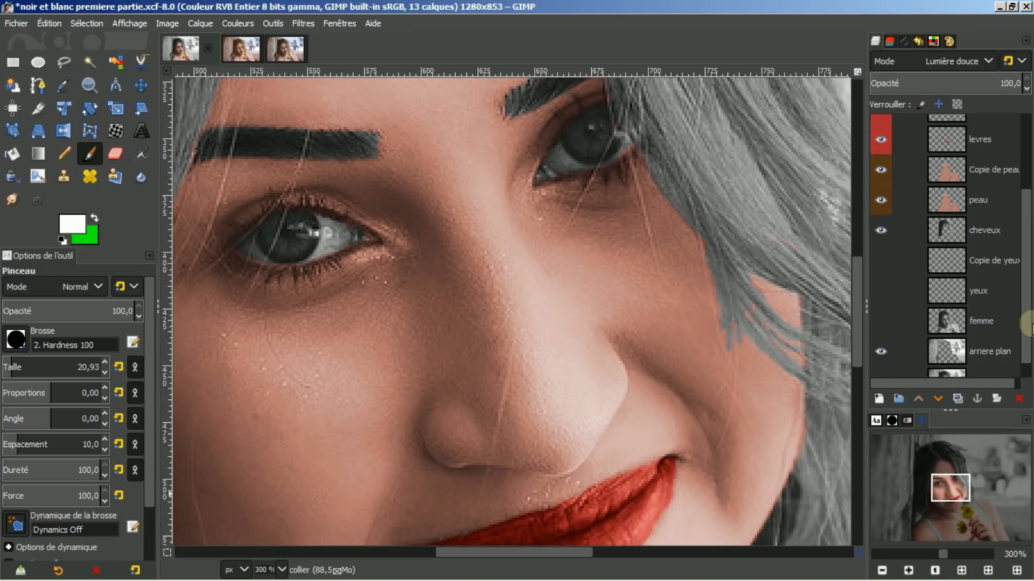
left_click(1020, 322)
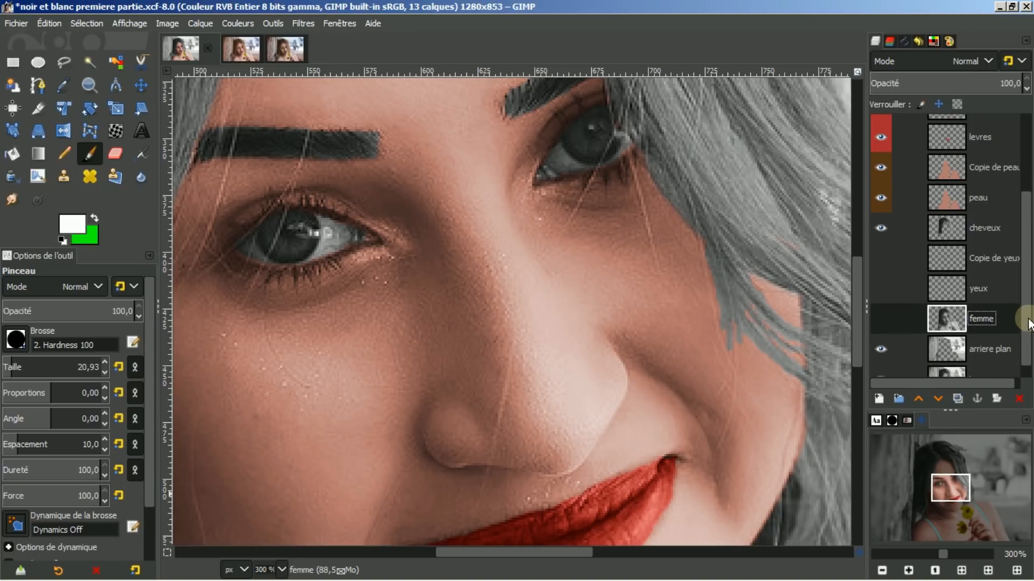
left_click_drag(1028, 323, 1025, 355)
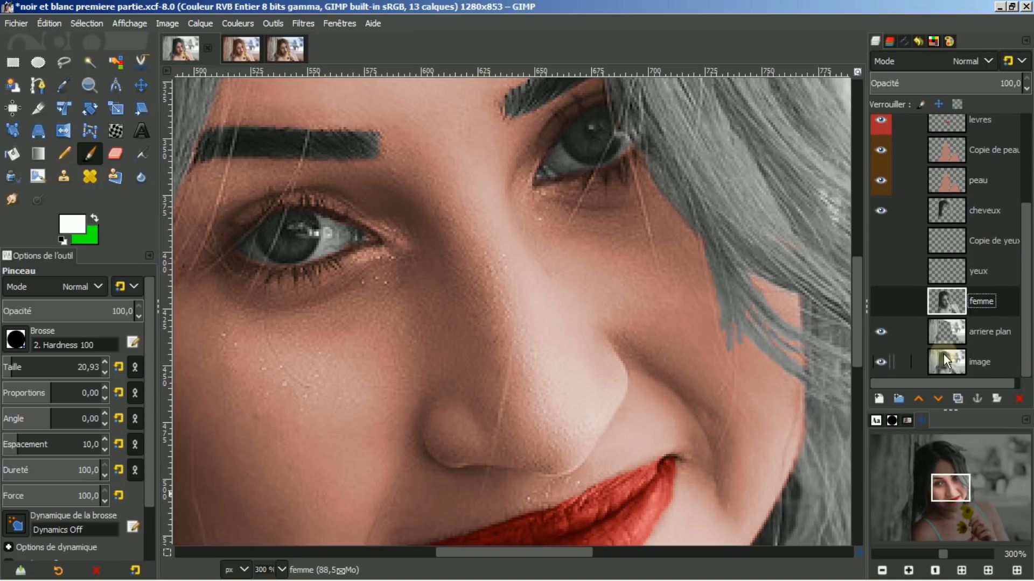
left_click(884, 357)
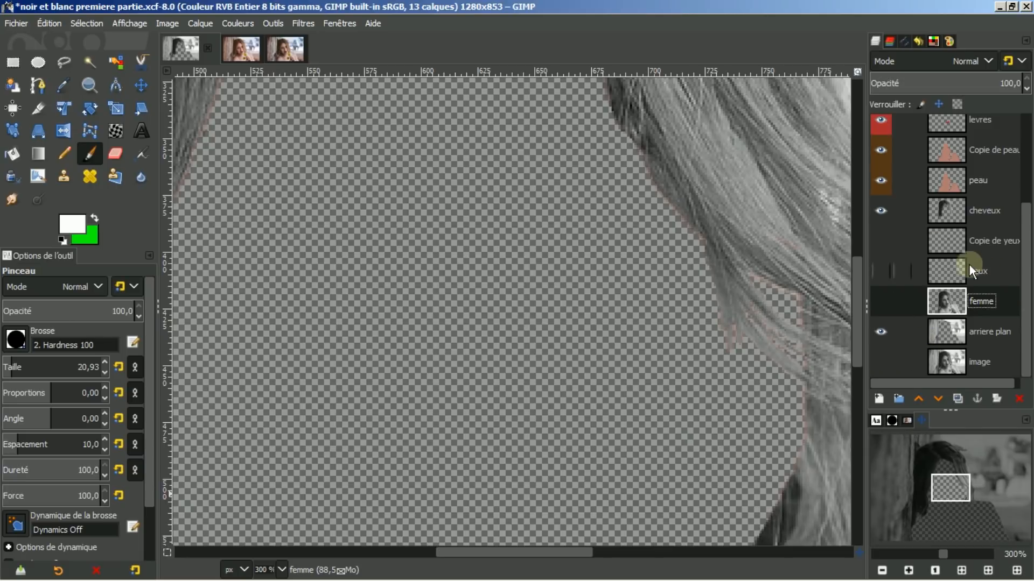
left_click(882, 240)
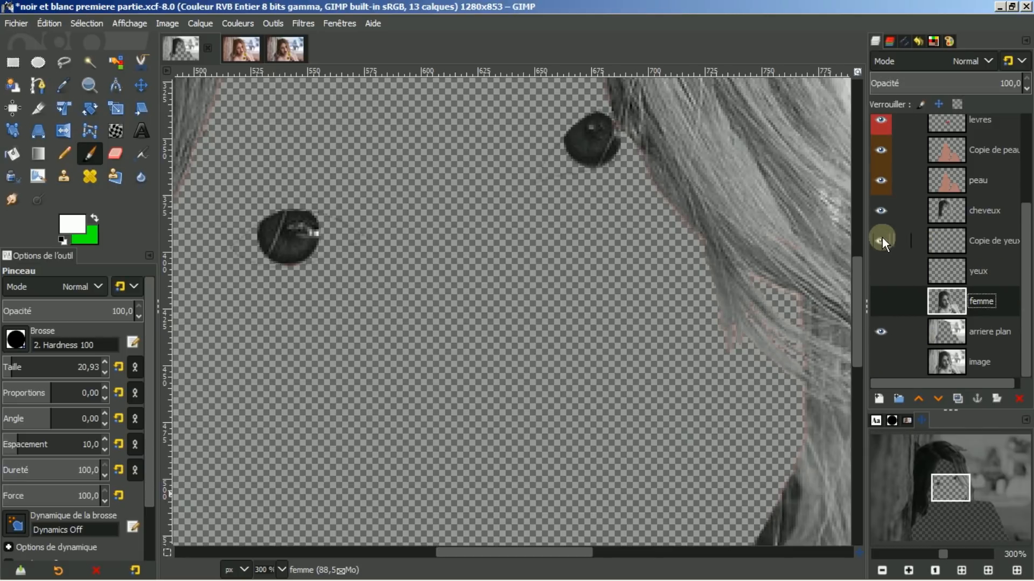
left_click(883, 271)
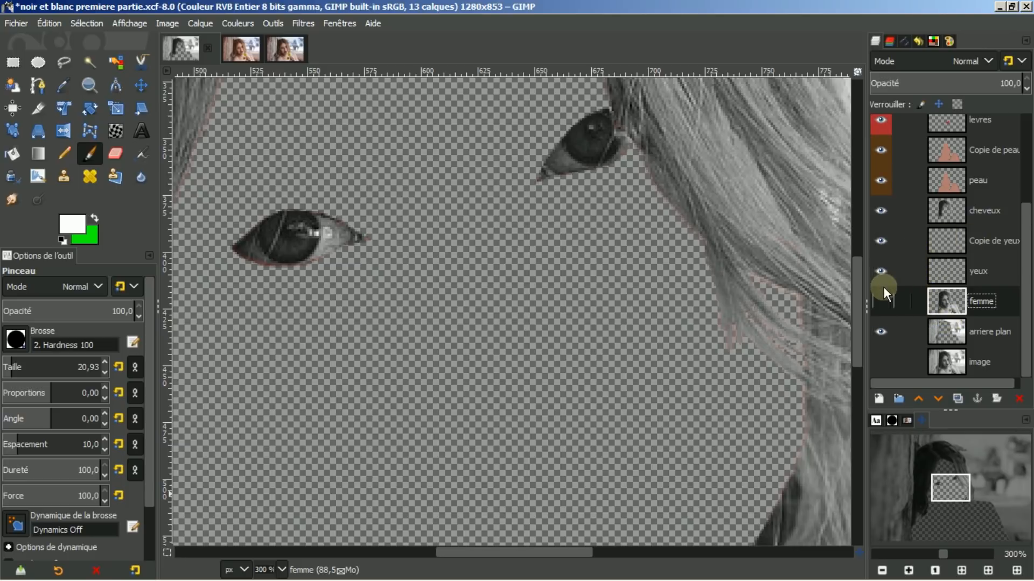
left_click(880, 302)
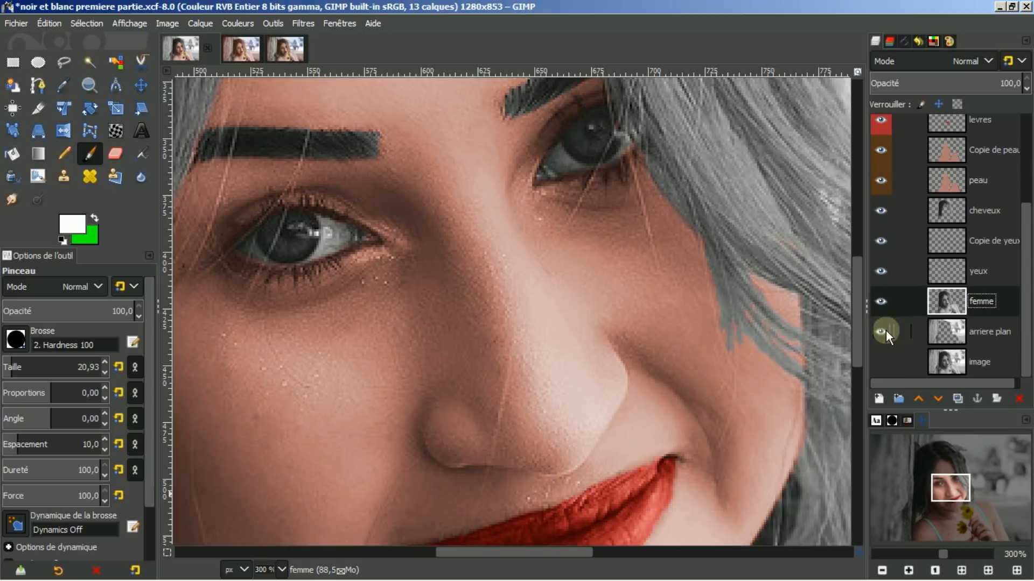
left_click(882, 361)
Colour the irises on the Copie de yeux layer green with Colorier, using the yeux preset with hue 0.2674, saturation 0.3314 and lightness 0
left_click(941, 243)
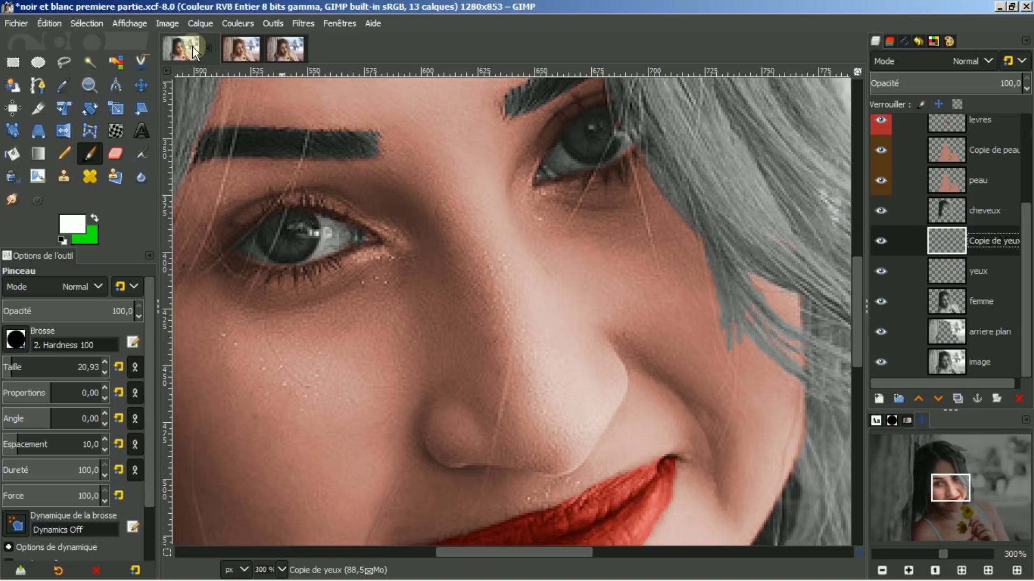
left_click(238, 24)
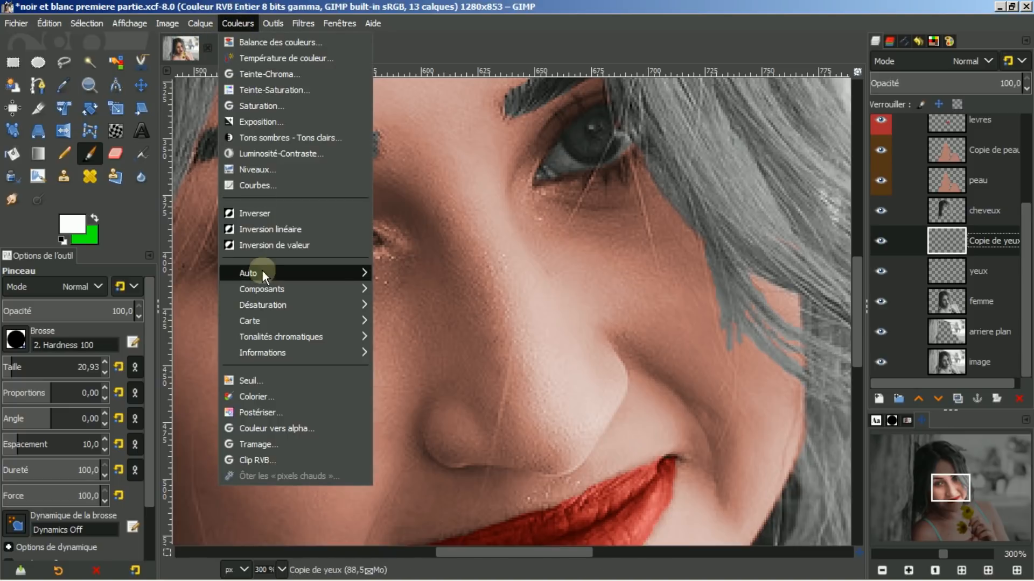
left_click(255, 399)
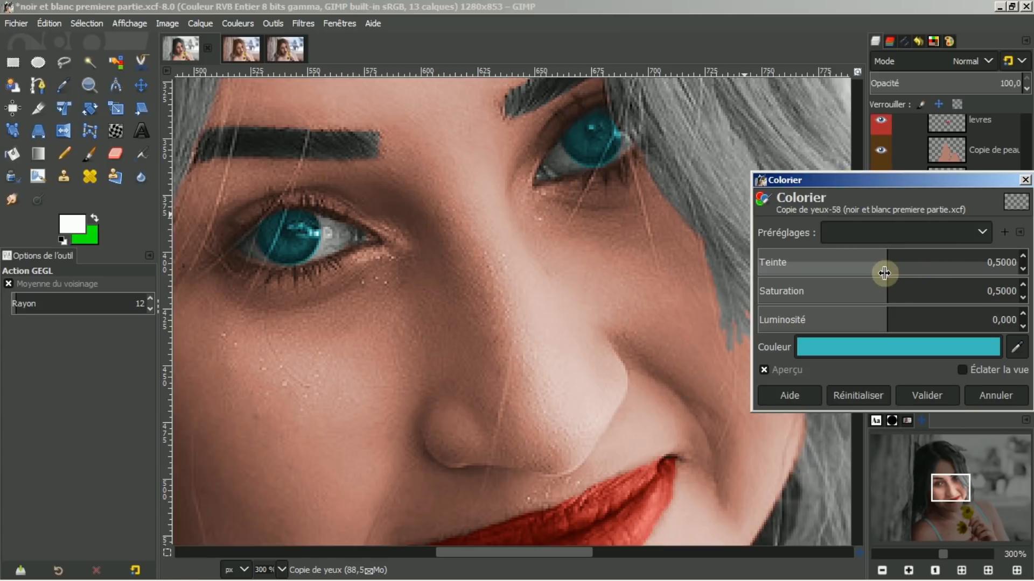
left_click_drag(884, 258, 836, 257)
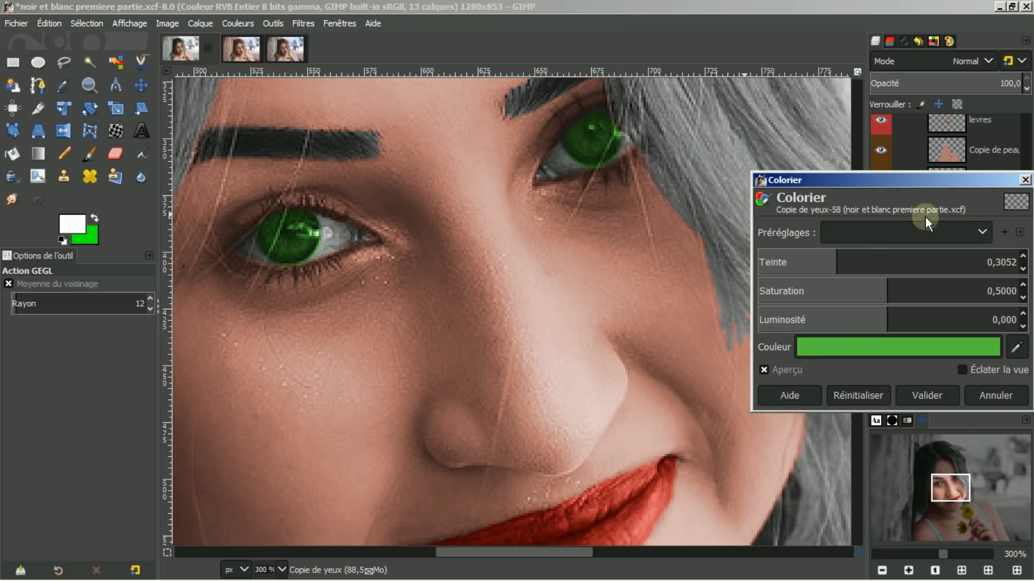
left_click(980, 229)
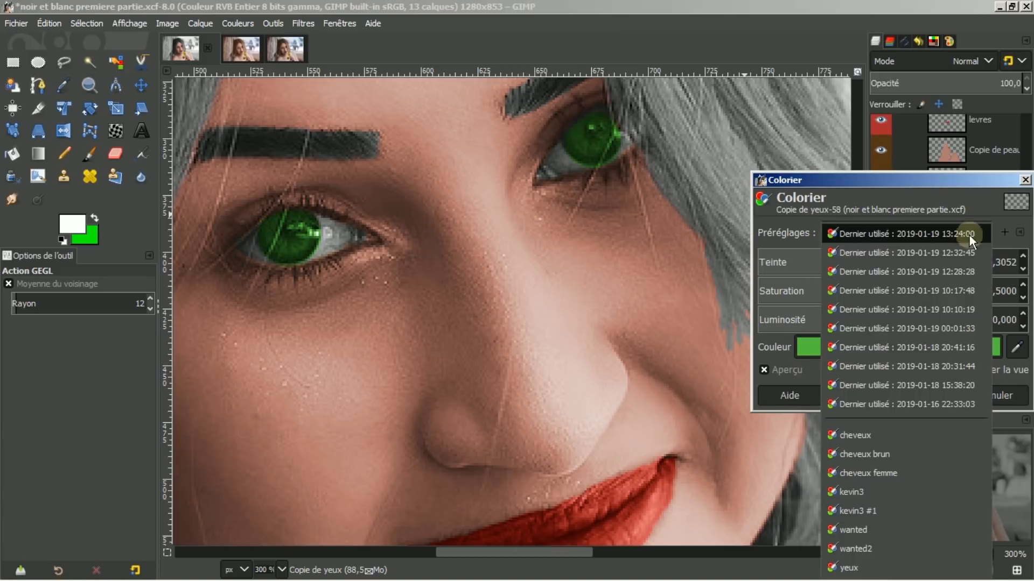
left_click(848, 568)
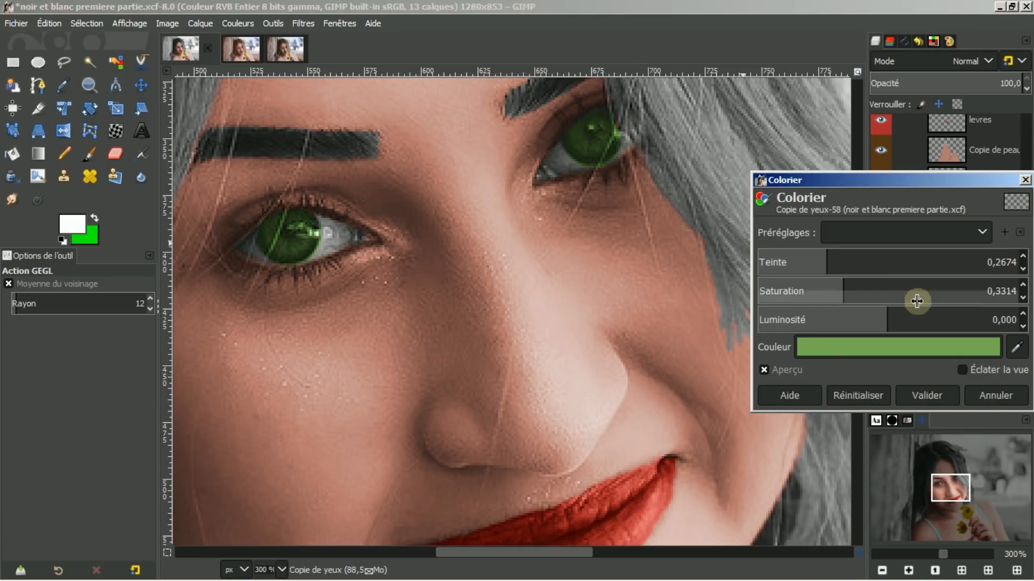
left_click(932, 397)
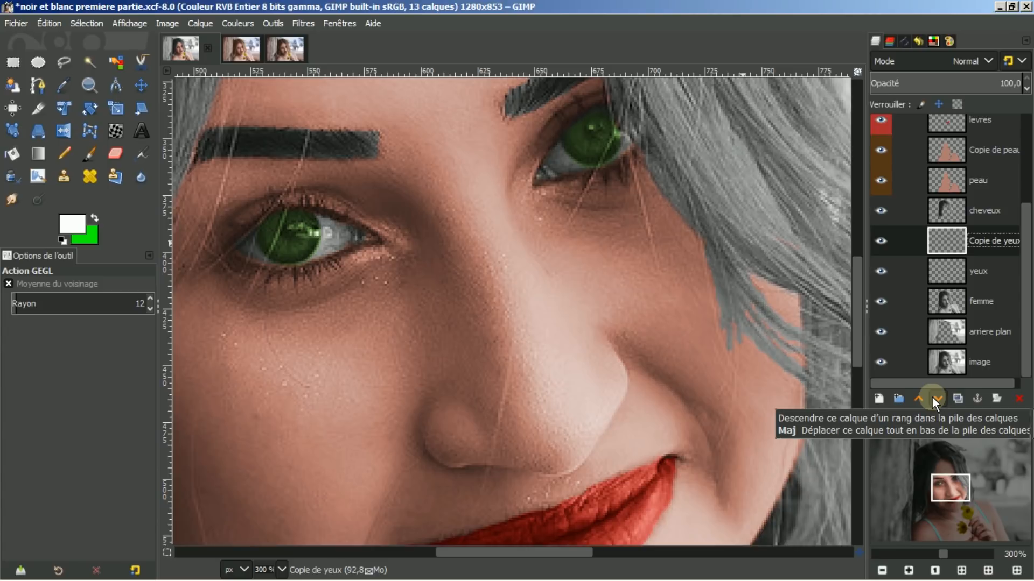
Load the alpha of the yeux layer as a selection
left_click(945, 274)
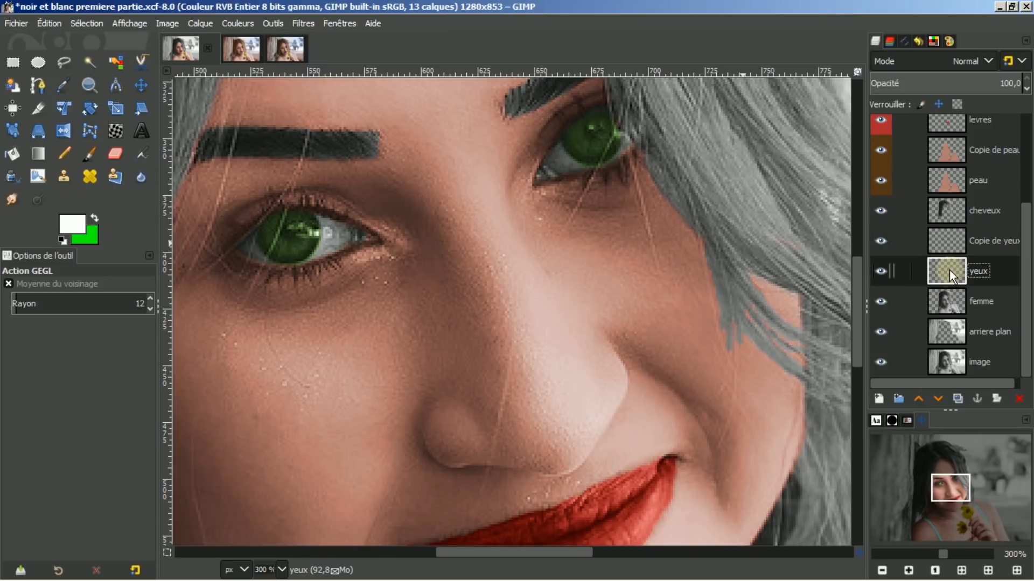
right_click(948, 270)
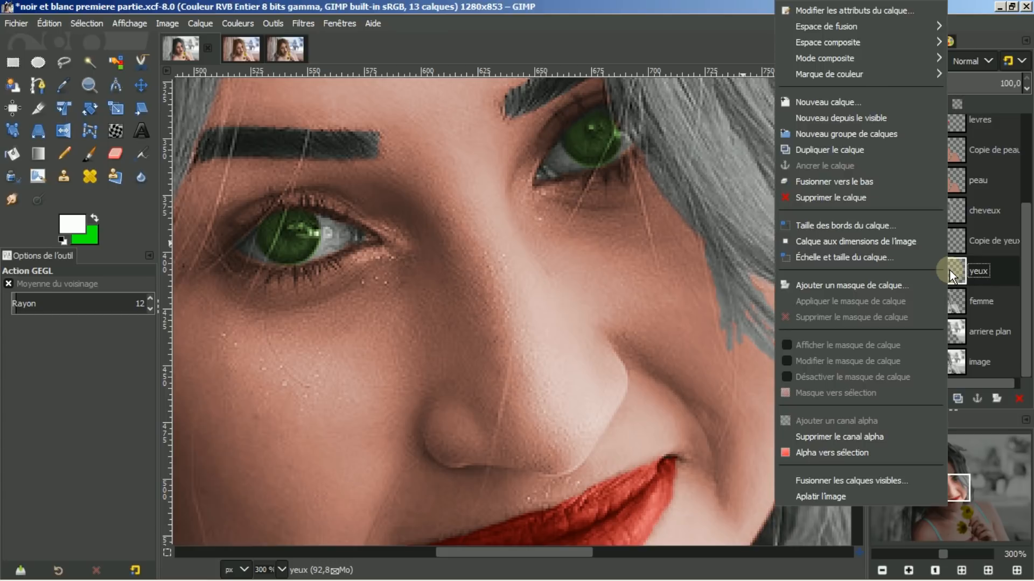
left_click(837, 452)
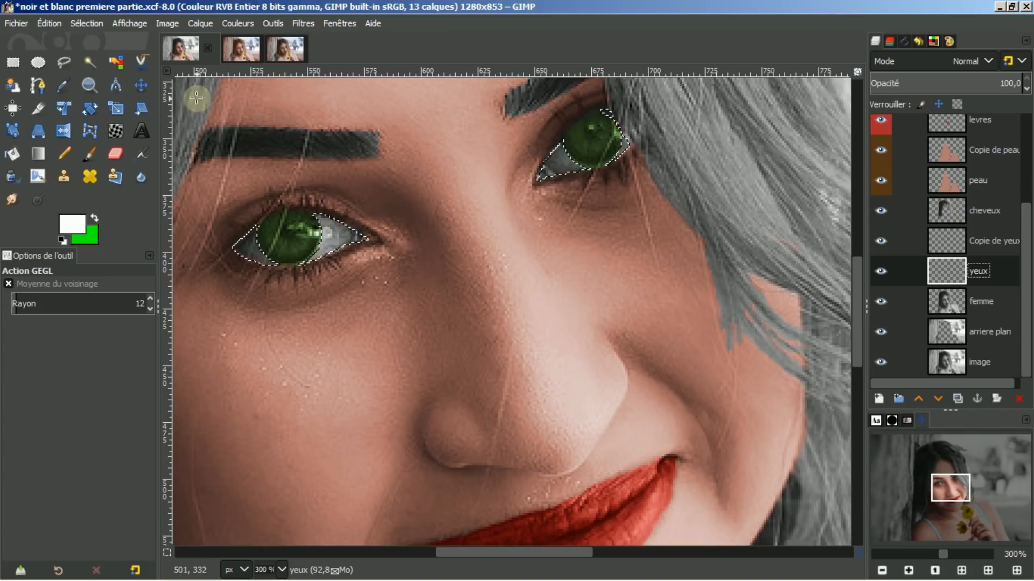
Paint the whites of both eyes pure white on the yeux layer with the Paintbrush
left_click(90, 153)
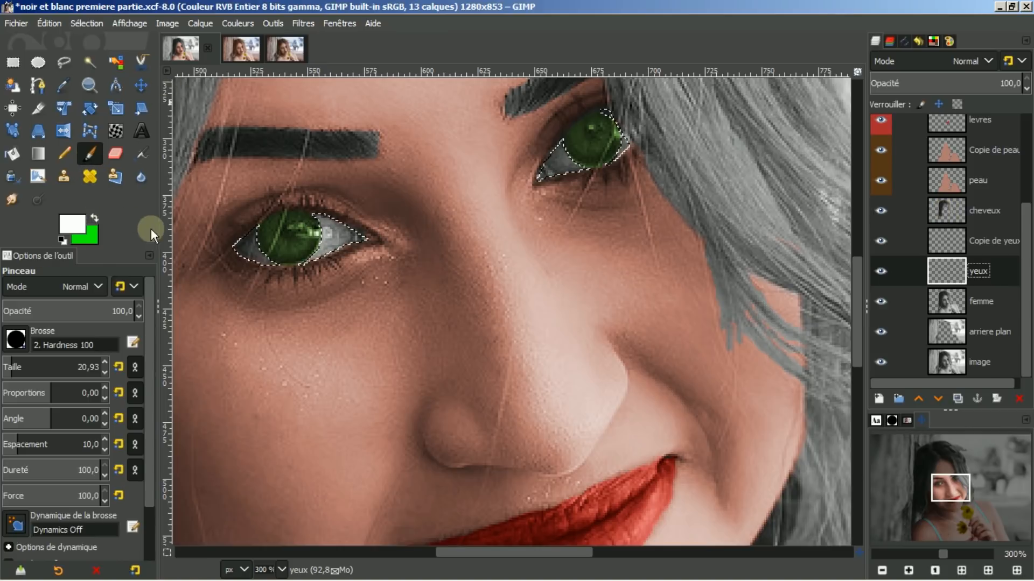
mouse_move(246, 241)
left_mouse_down()
mouse_move(344, 232)
mouse_move(329, 223)
left_mouse_up()
mouse_move(553, 163)
left_mouse_down()
mouse_move(546, 180)
mouse_move(603, 151)
mouse_move(620, 119)
left_mouse_up()
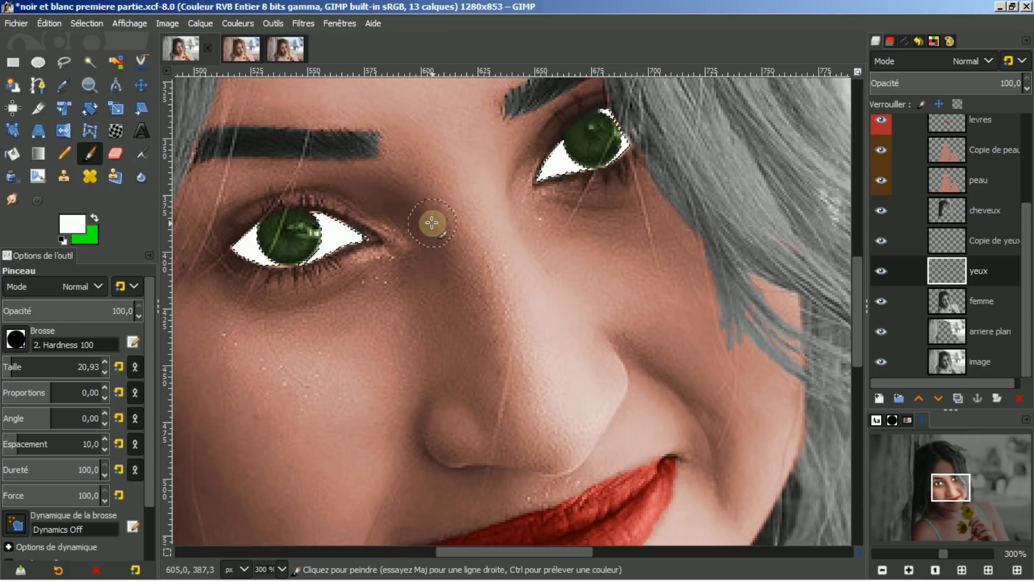
Set the yeux layer's blend mode to Lumière douce, keep its opacity at 100, and remove the selection around the eyes
left_click(989, 61)
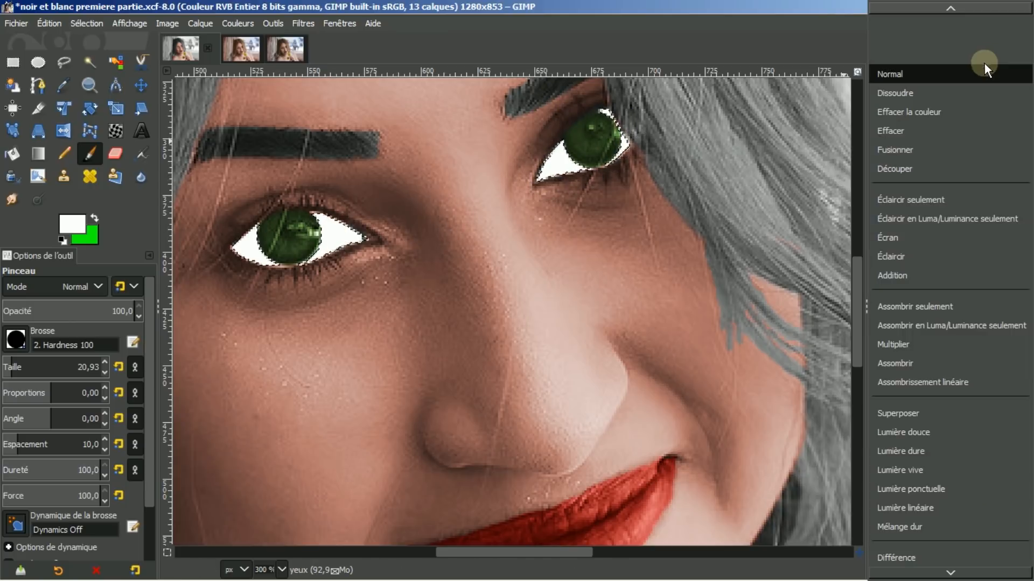
left_click(932, 432)
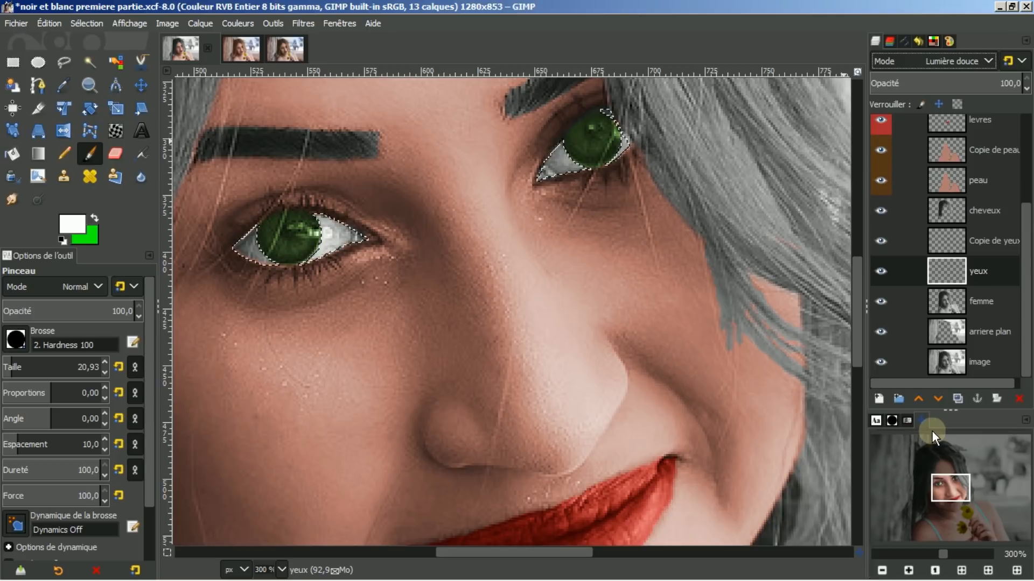
left_click(86, 23)
left_click(94, 57)
key("z")
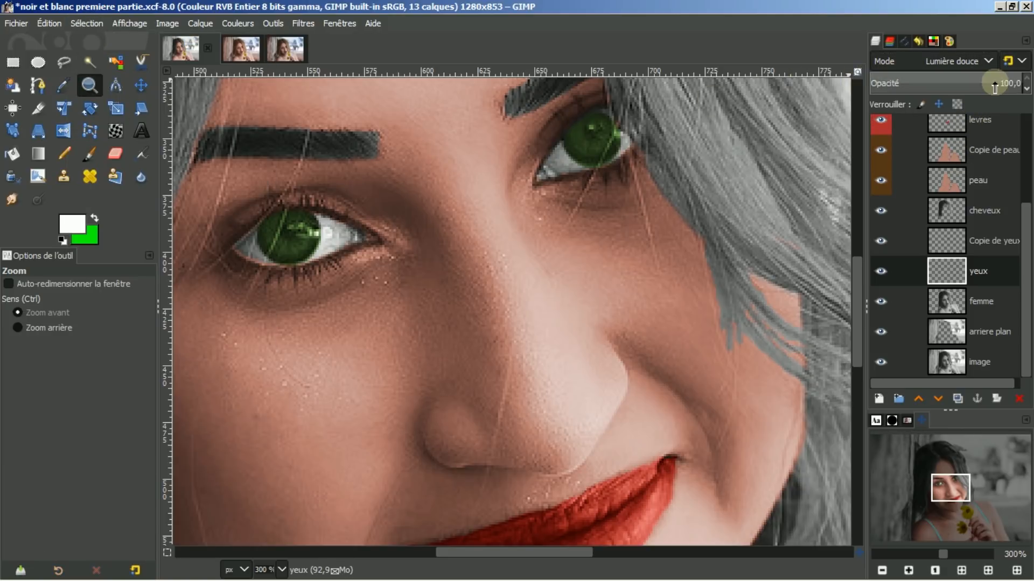
left_click_drag(993, 79, 961, 76)
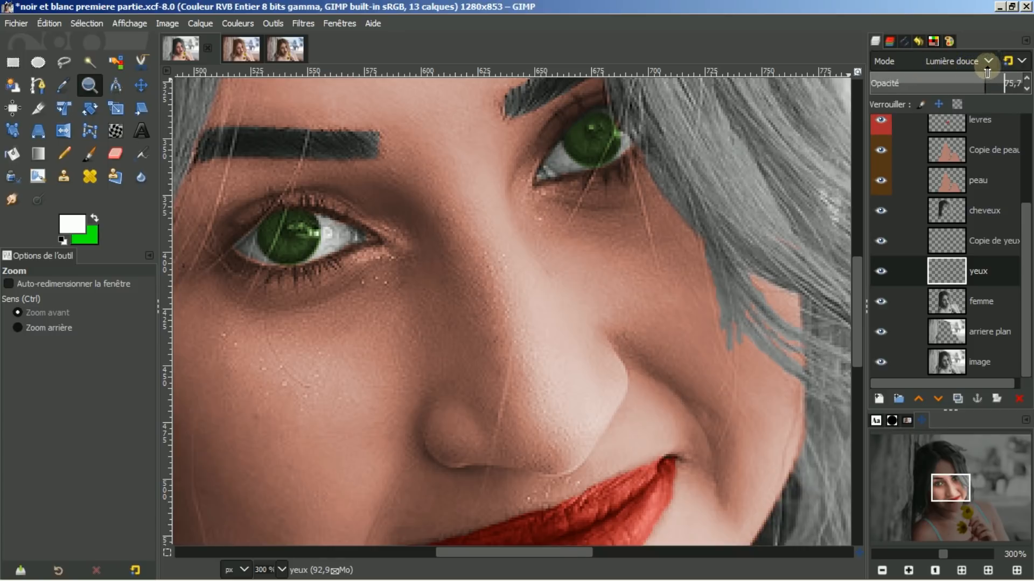
left_click(1021, 74)
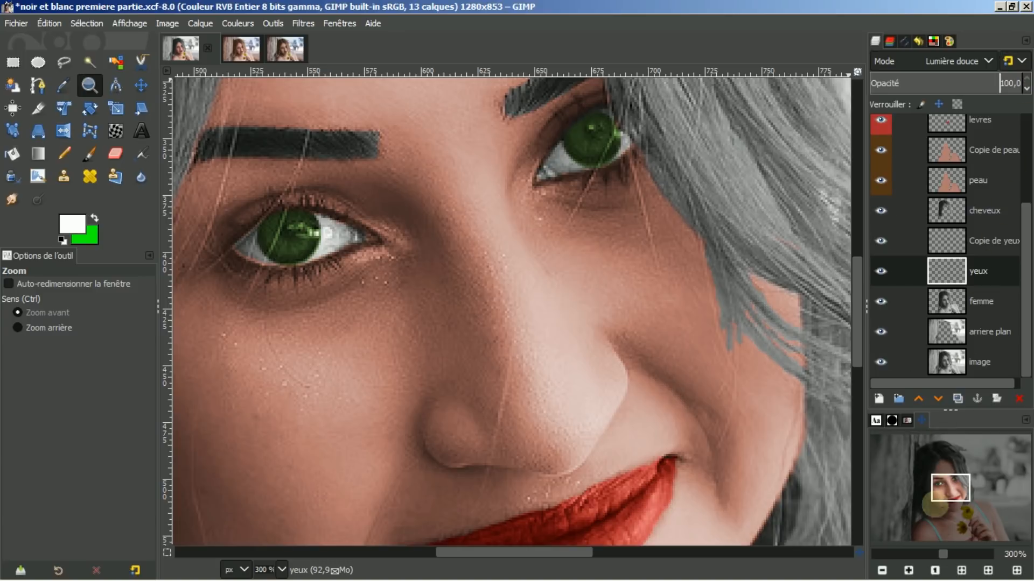
Colour the cheveux layer brown with Colorier, using the cheveux brun preset with hue 0.0523, saturation 0.4273 and lightness 0
left_click(961, 571)
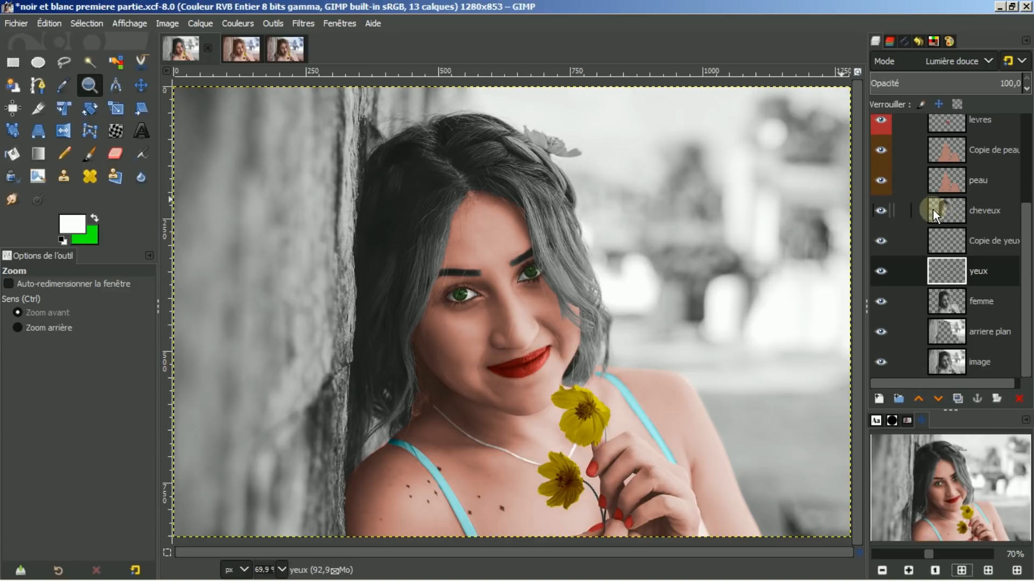
left_click(971, 207)
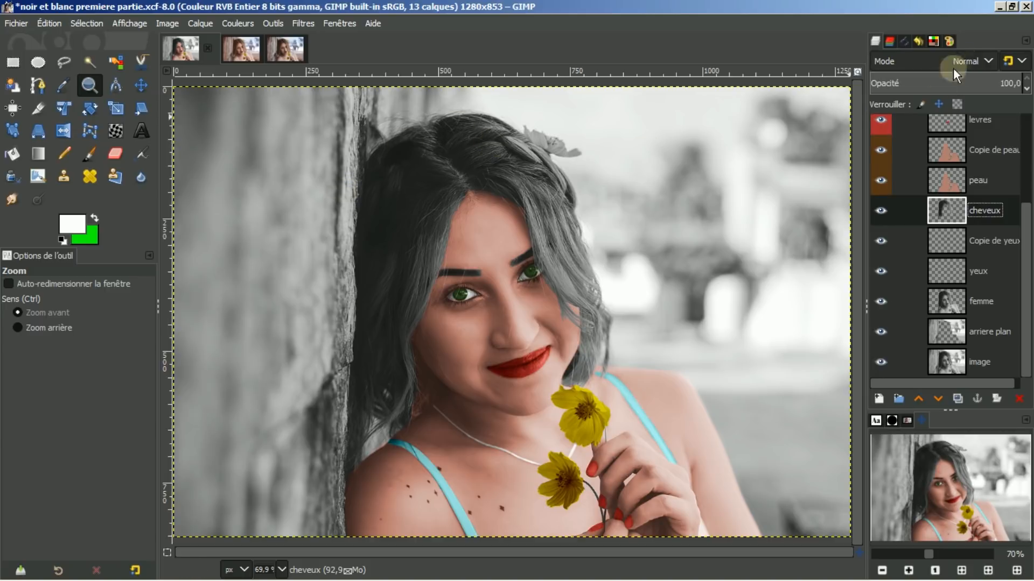
left_click(233, 24)
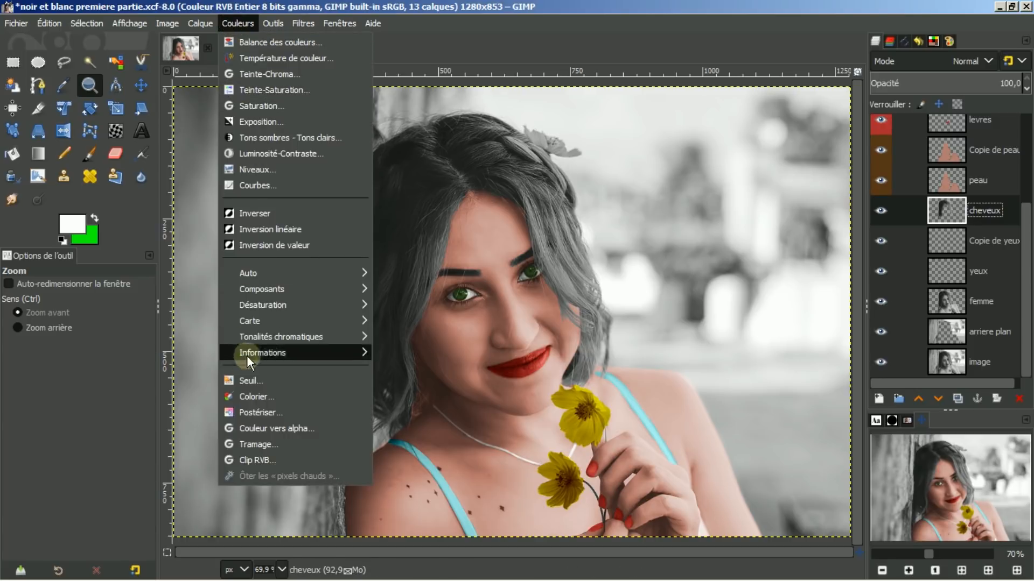
left_click(246, 399)
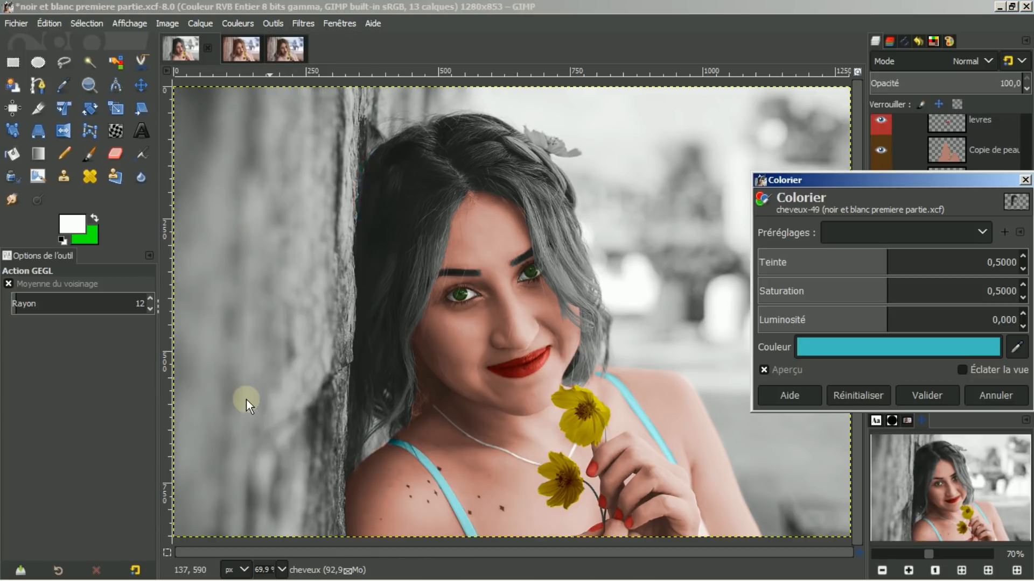
left_click(887, 260)
left_click_drag(887, 260, 833, 249)
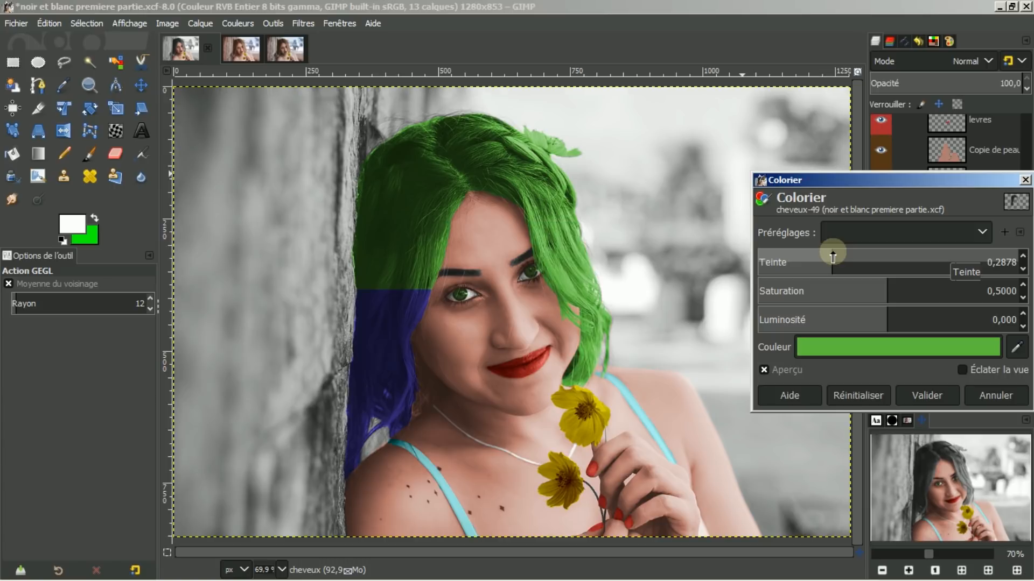
left_click(982, 231)
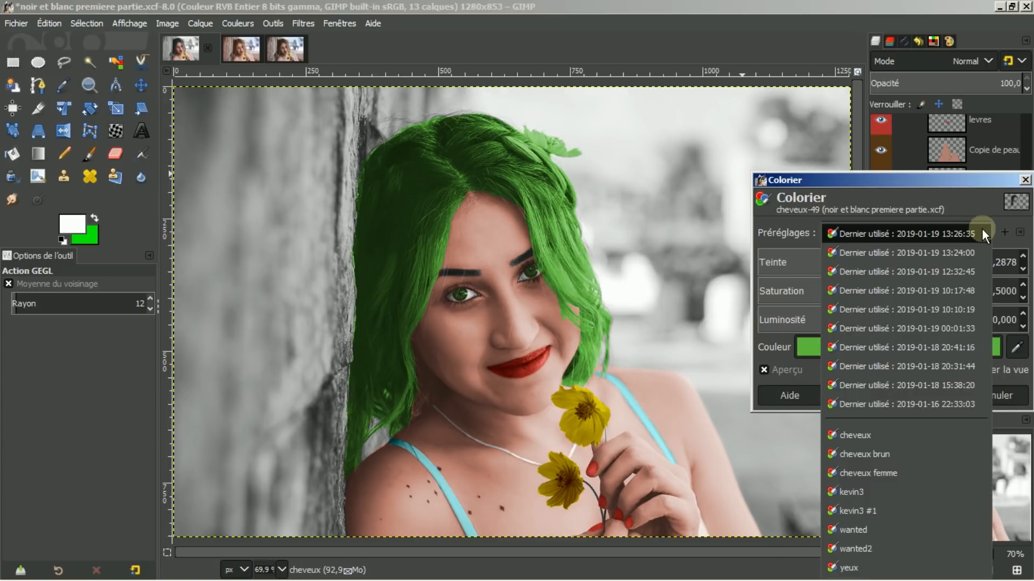
left_click(858, 433)
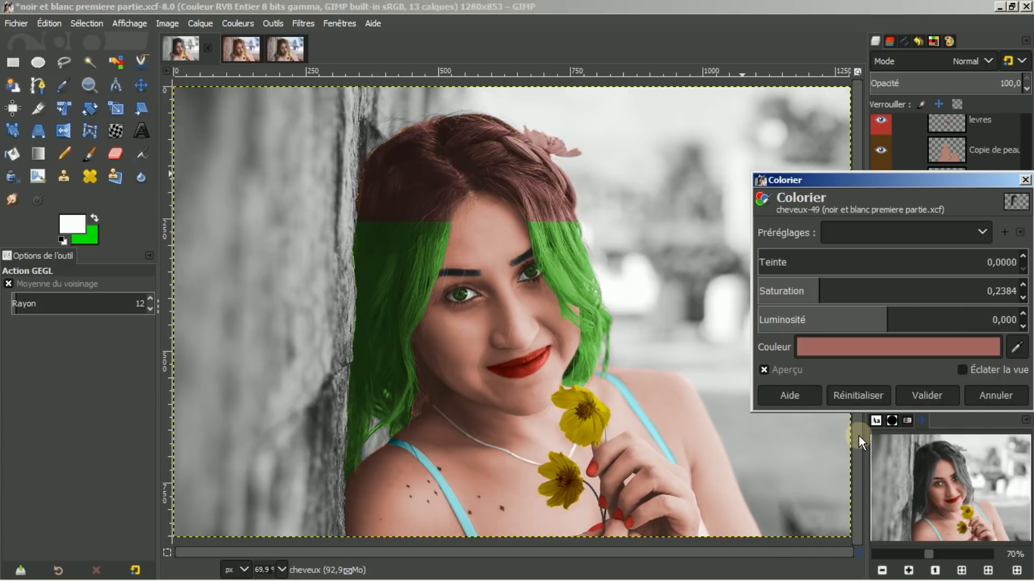
left_click(986, 234)
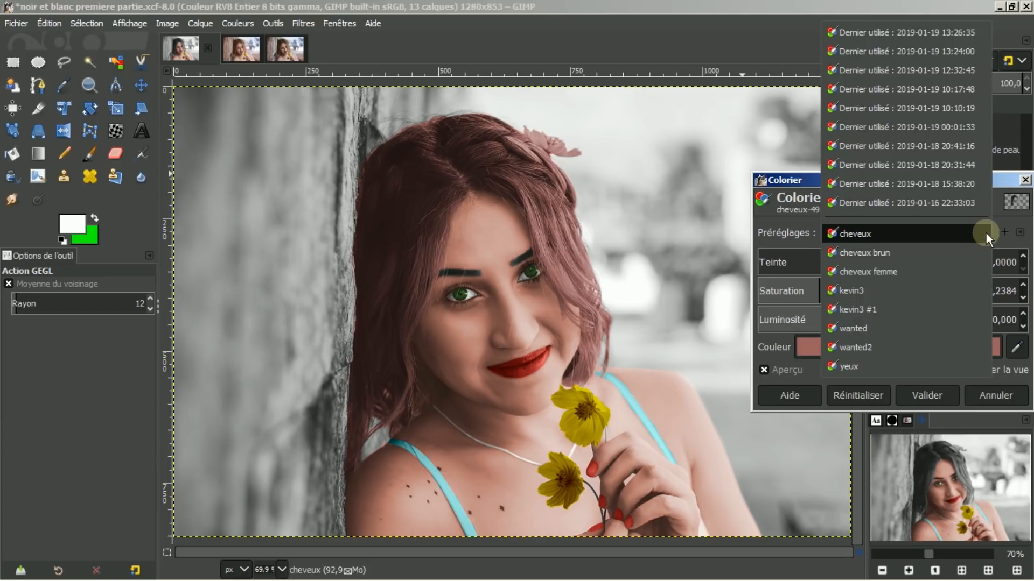
left_click(891, 253)
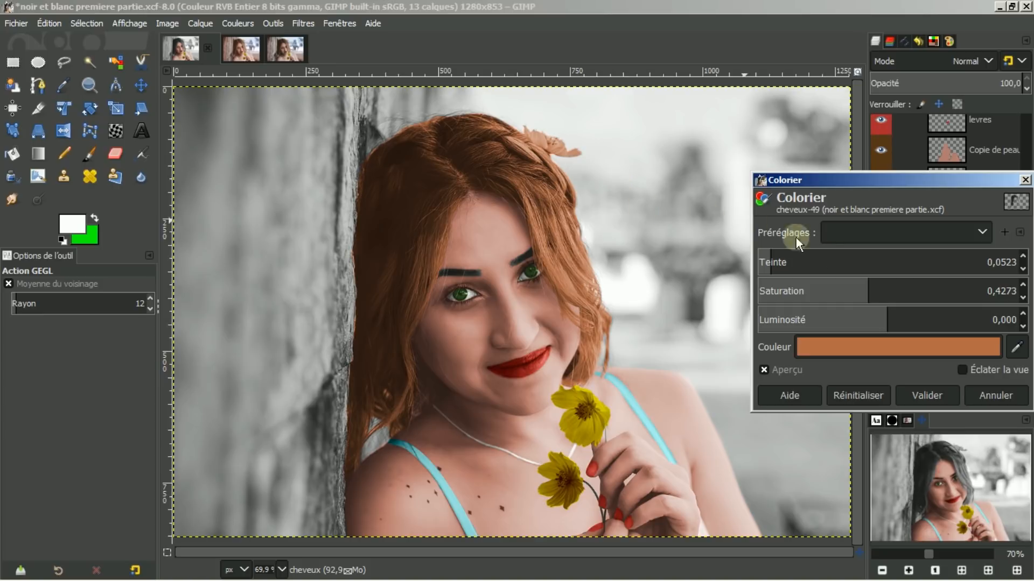
left_click(927, 395)
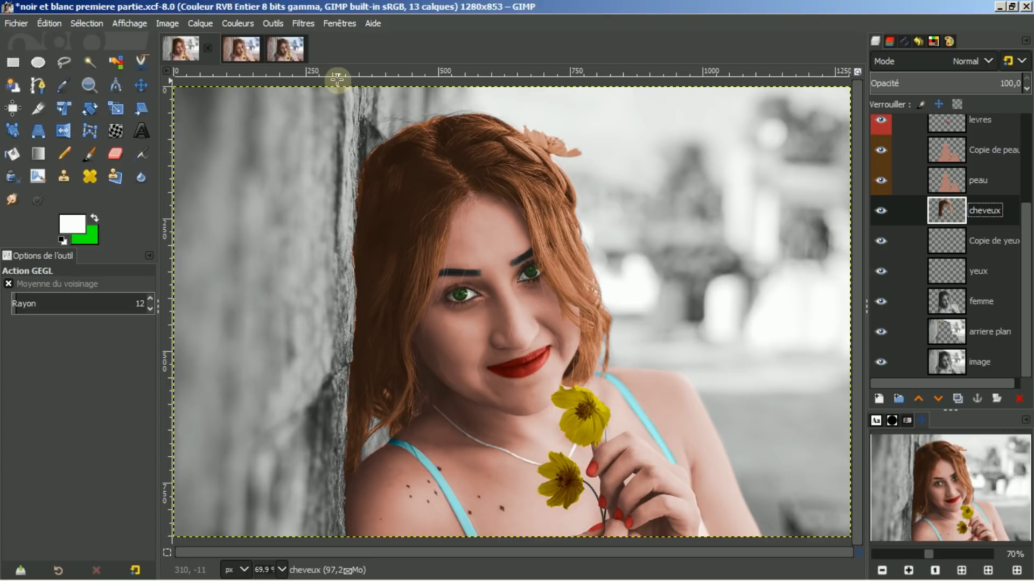
Raise the cheveux layer's midtones and lower its white endpoint on the Valeur curve, and set the layer's opacity to 80.2
left_click(246, 24)
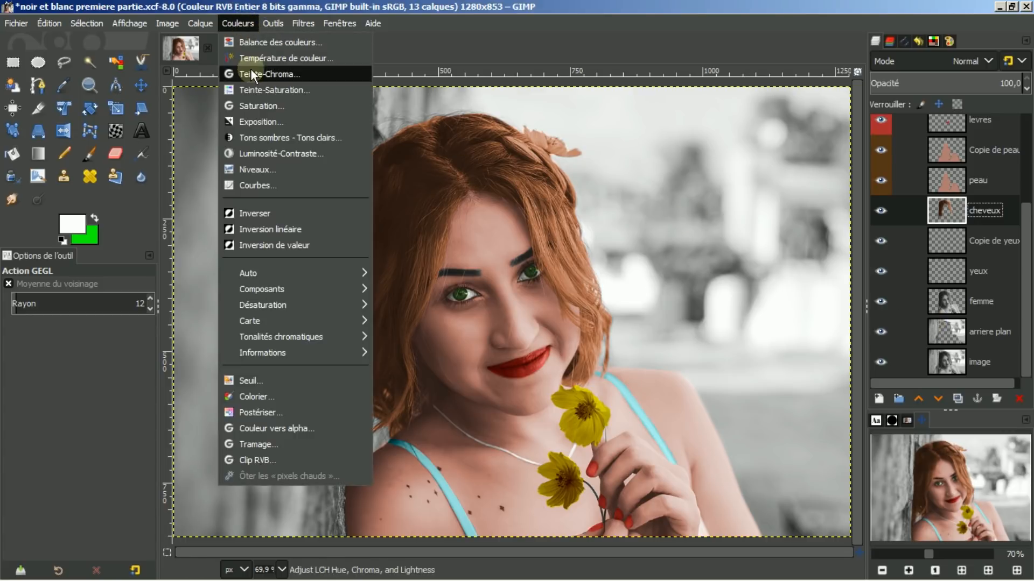
left_click(254, 185)
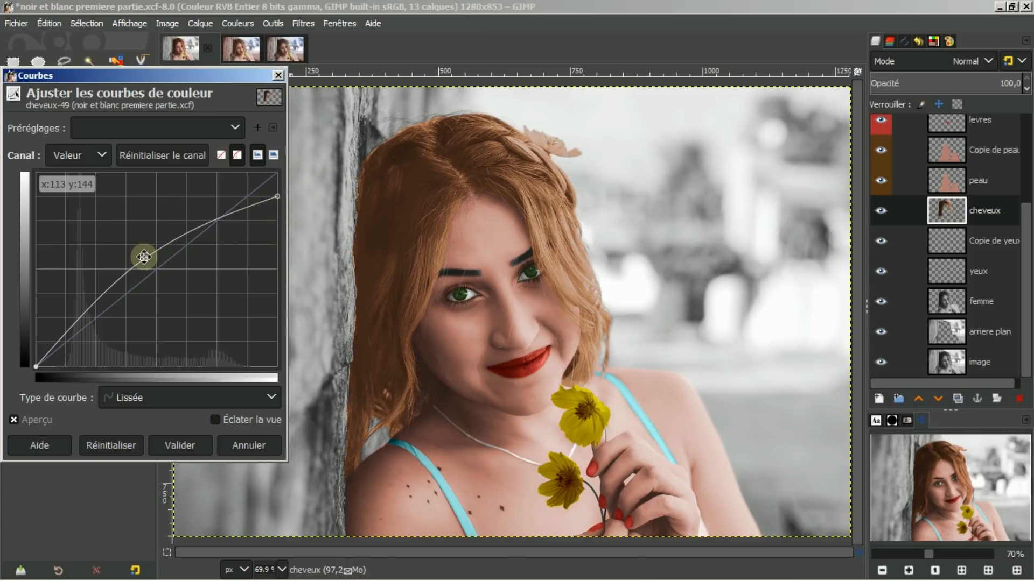
left_click(181, 444)
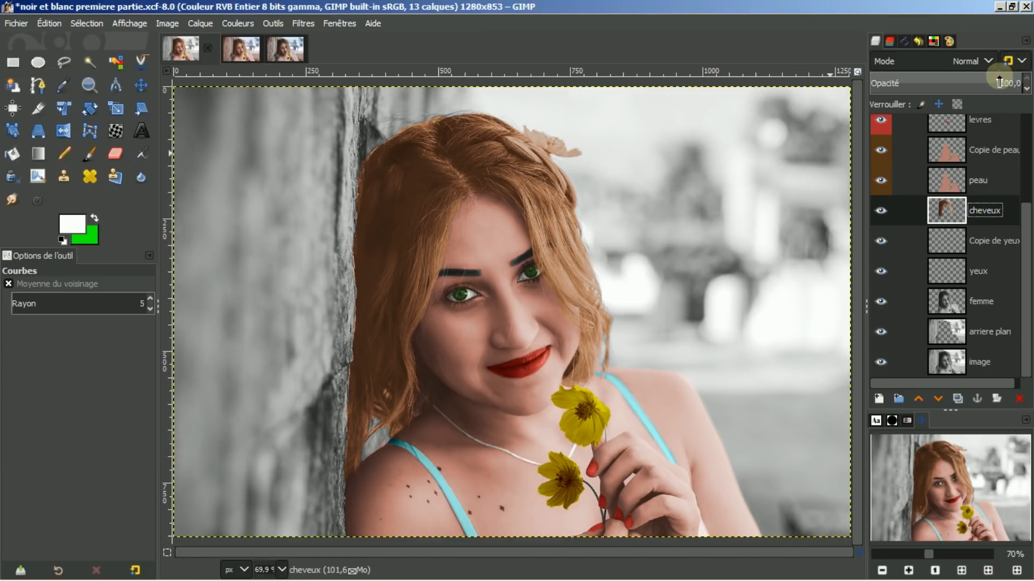
left_click(1000, 80)
left_click_drag(999, 80, 992, 80)
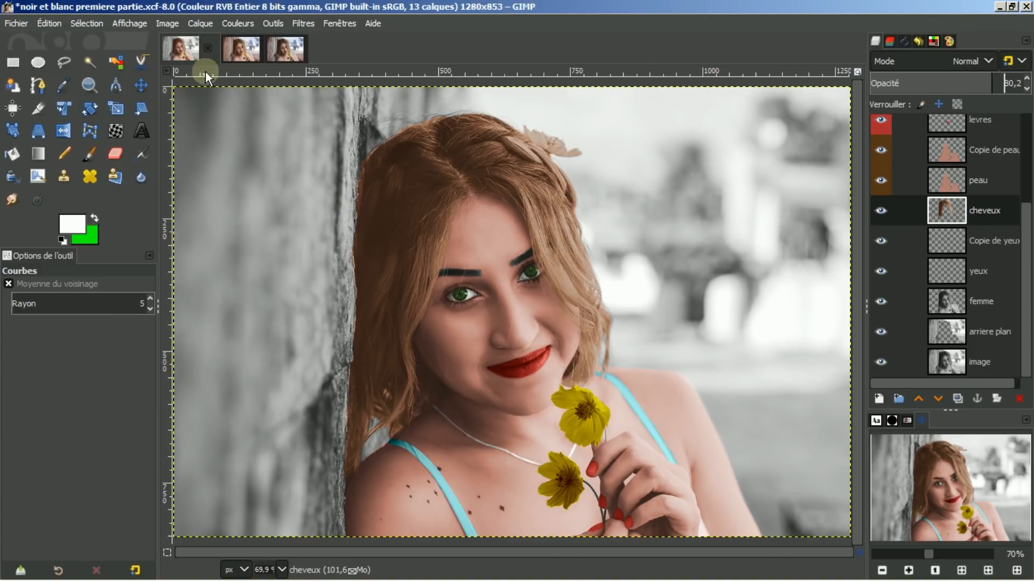
Compare the portrait with the coloured noir et blanc4 reference image at the same fitted zoom
left_click(242, 48)
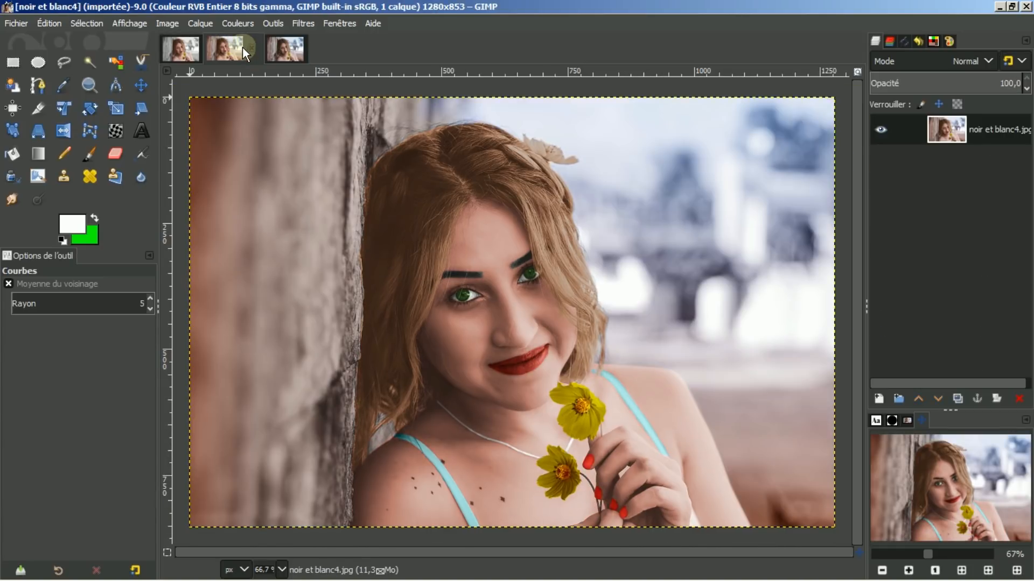
left_click(961, 571)
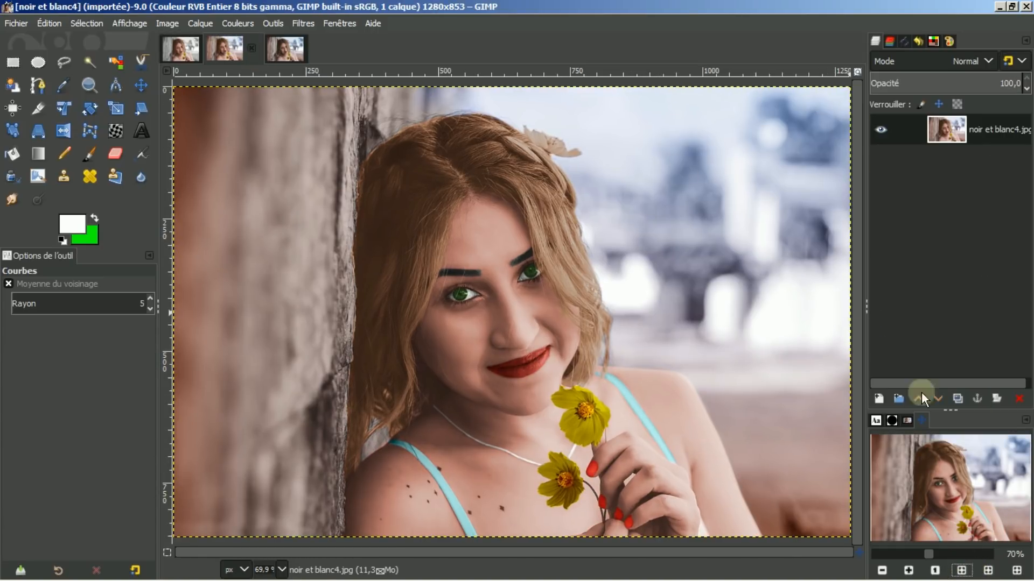
left_click(182, 50)
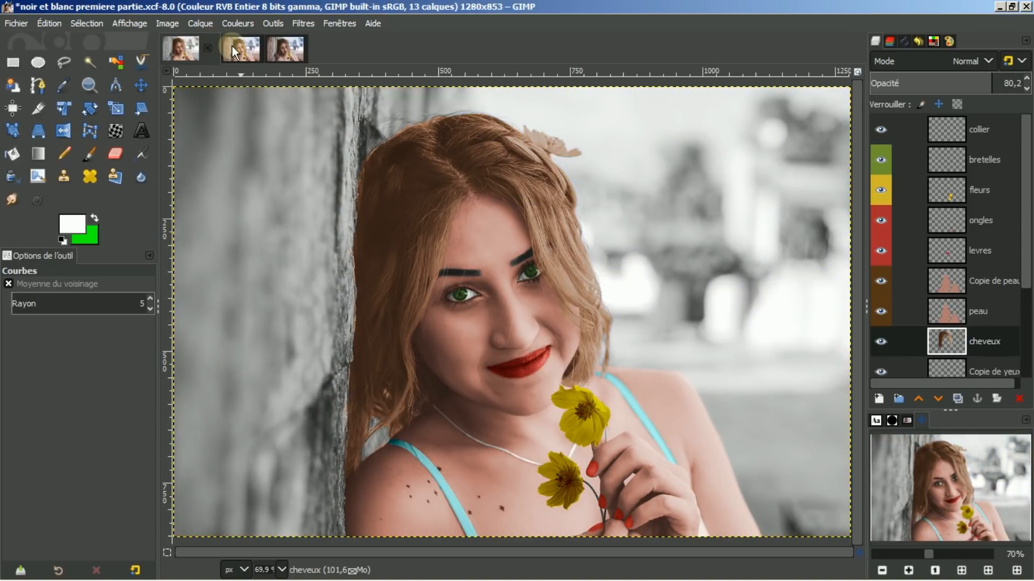
left_click(232, 48)
left_click(178, 56)
left_click(240, 51)
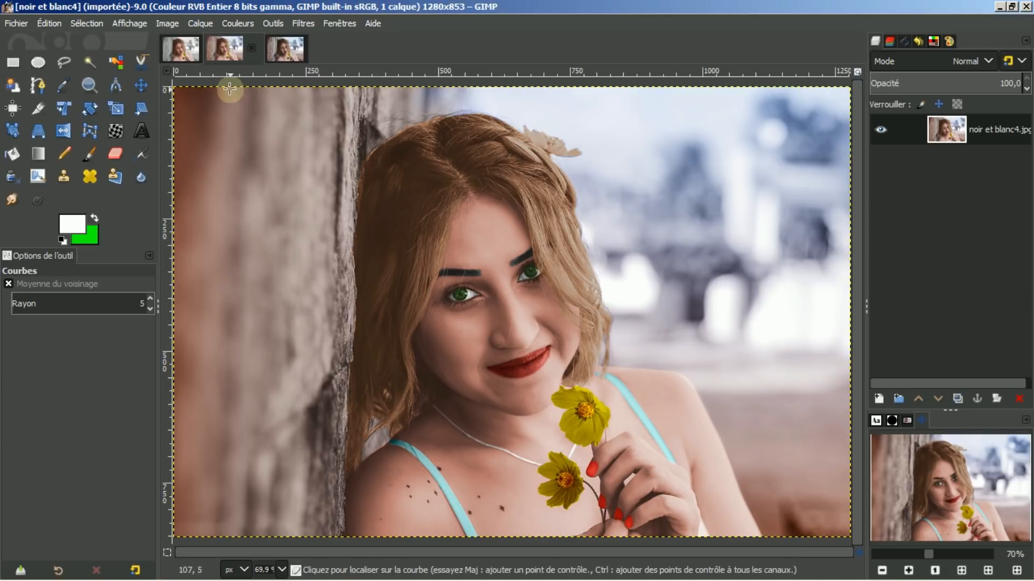
left_click(187, 54)
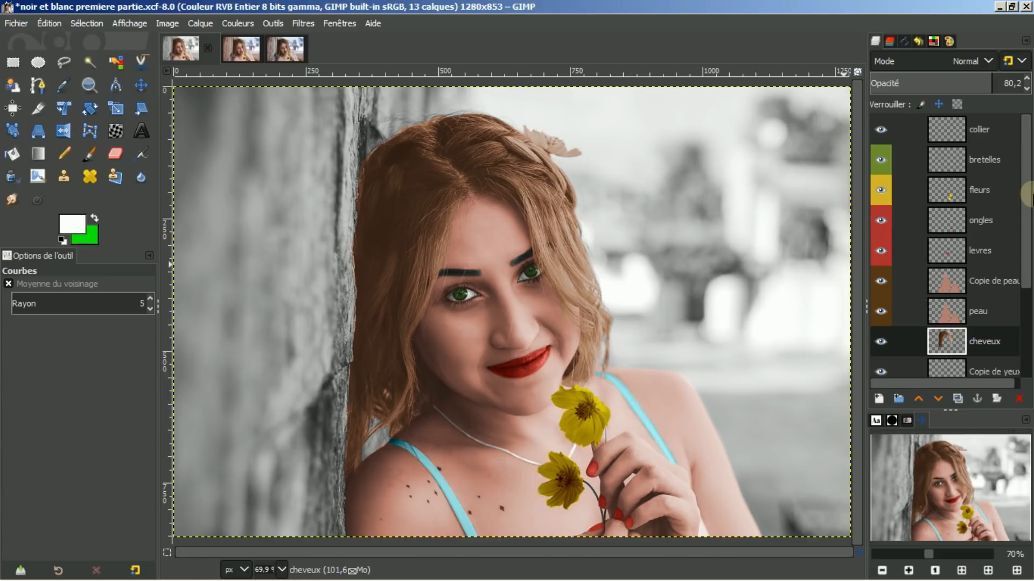
Create a transparent 1280 × 853 px layer in Normal mode directly above the fleurs layer
left_click(951, 196)
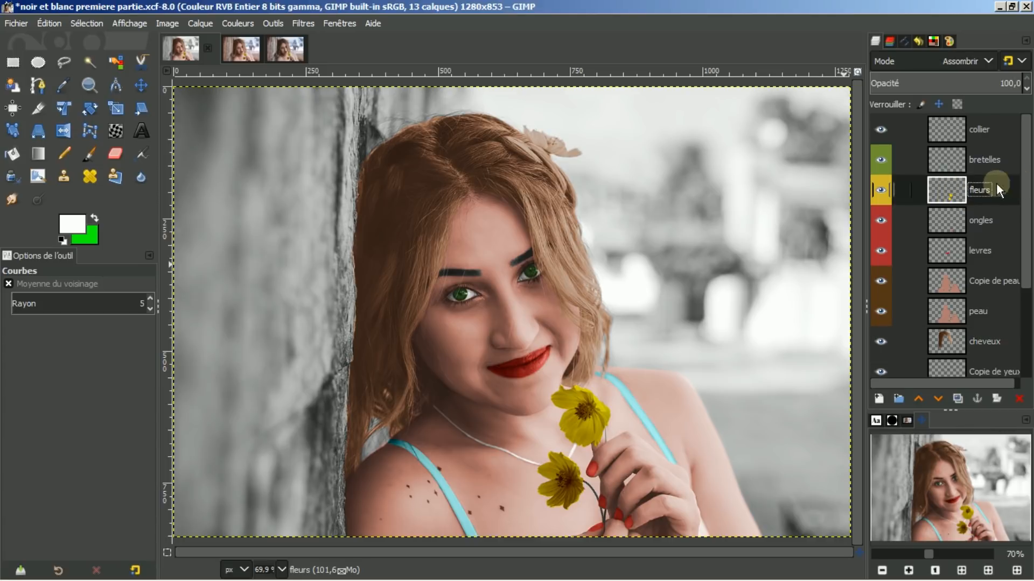
left_click(879, 399)
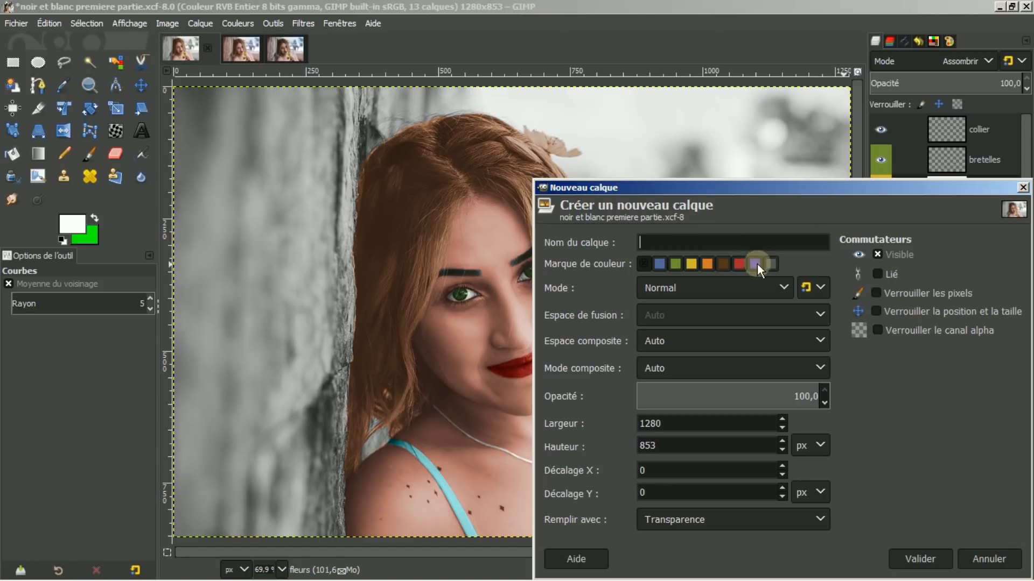
left_click(913, 560)
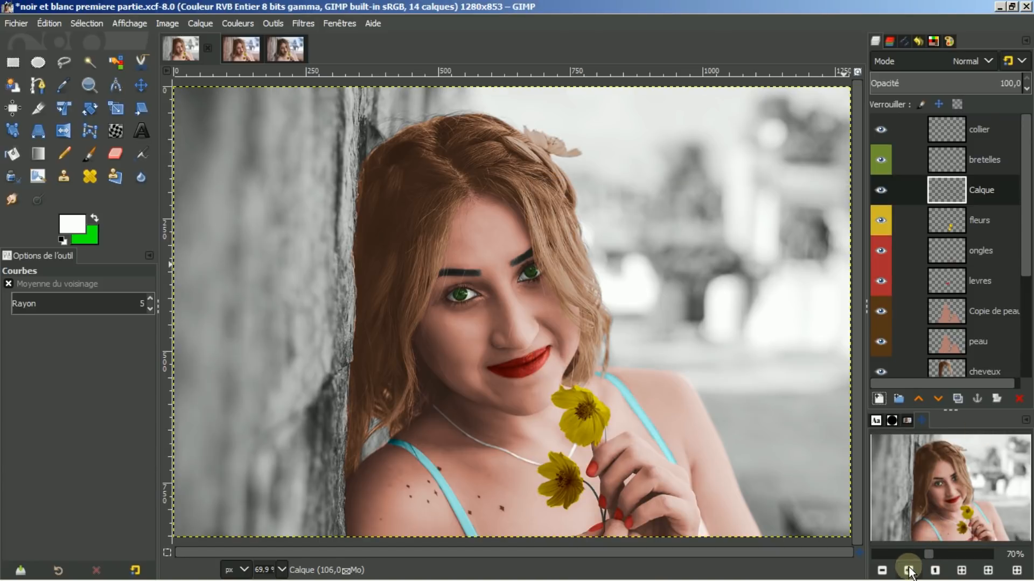
Paint one white dot over the centre of each yellow flower on the new layer with the Paintbrush at size 24.93
left_click(908, 570)
left_click(908, 570)
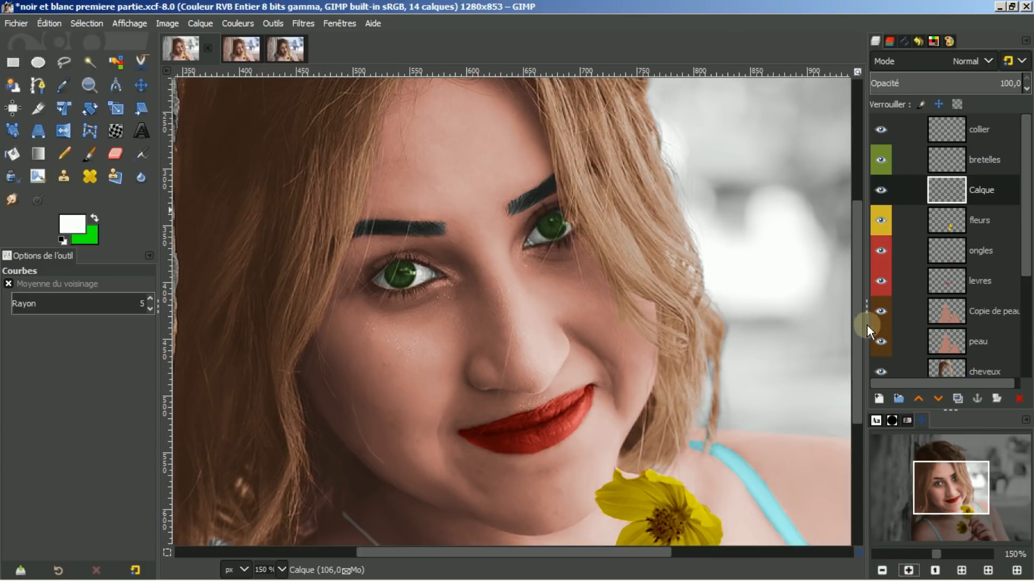
left_click_drag(857, 320, 856, 437)
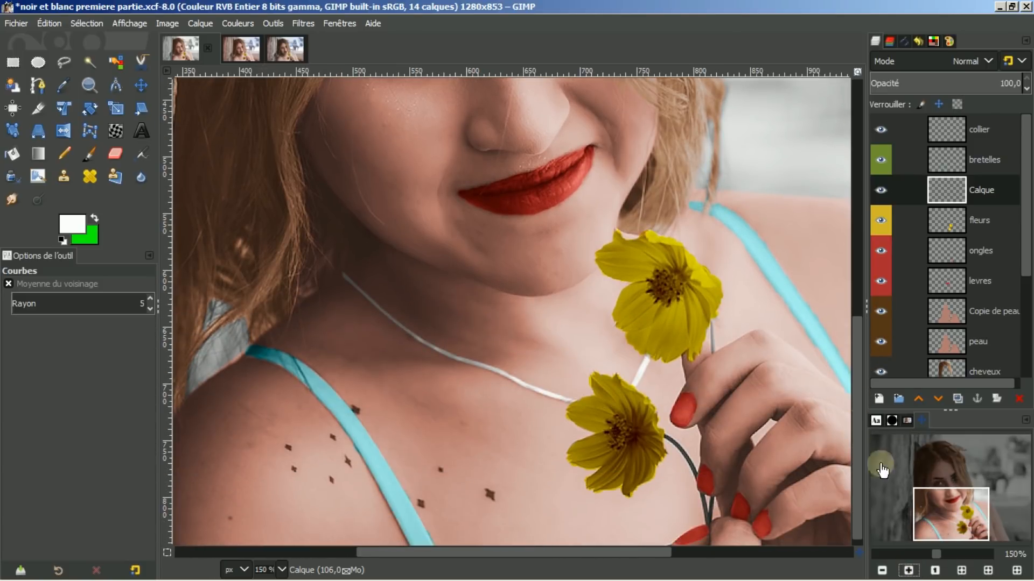
left_click(908, 570)
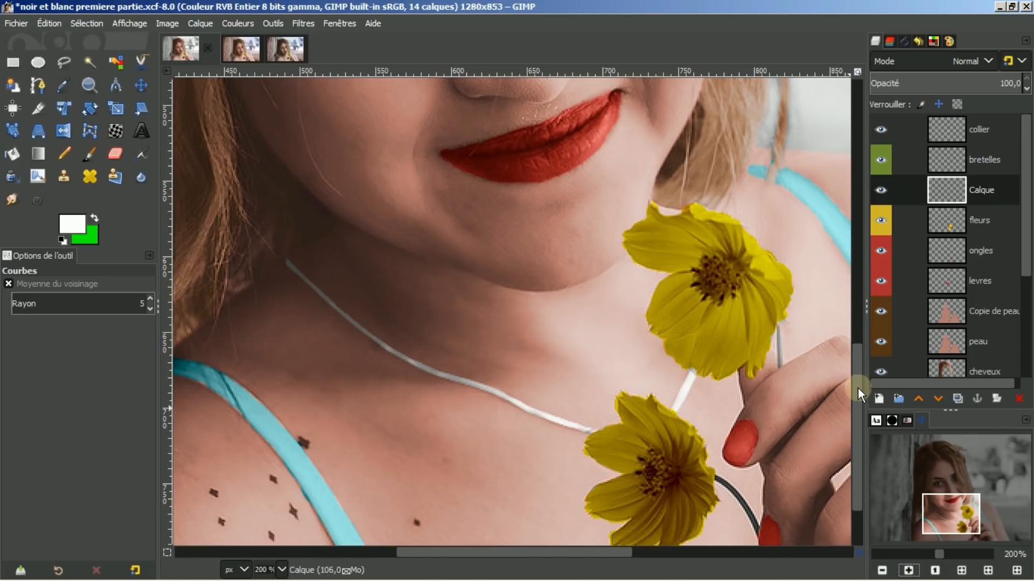
left_click_drag(857, 387, 857, 424)
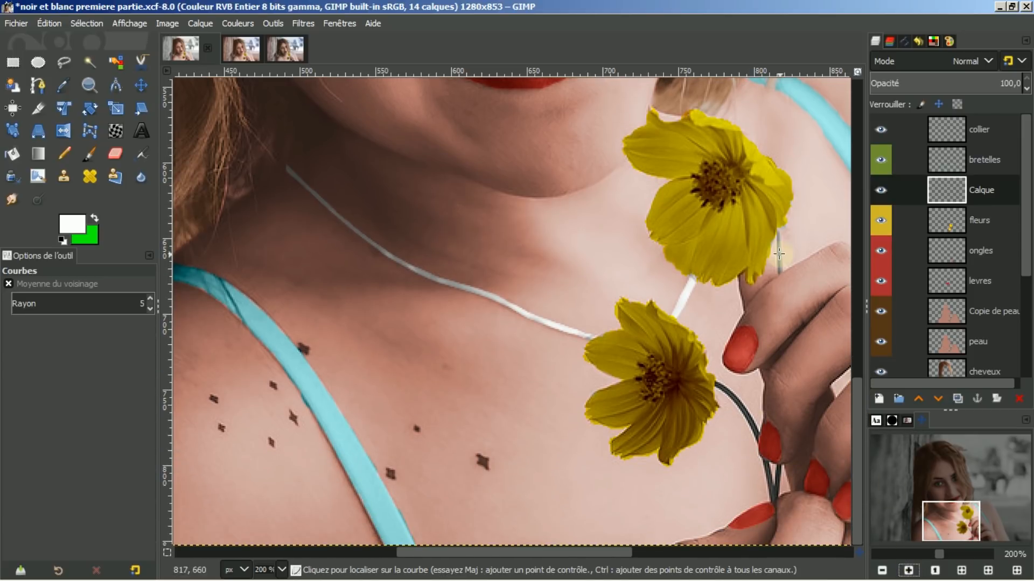
left_click(92, 154)
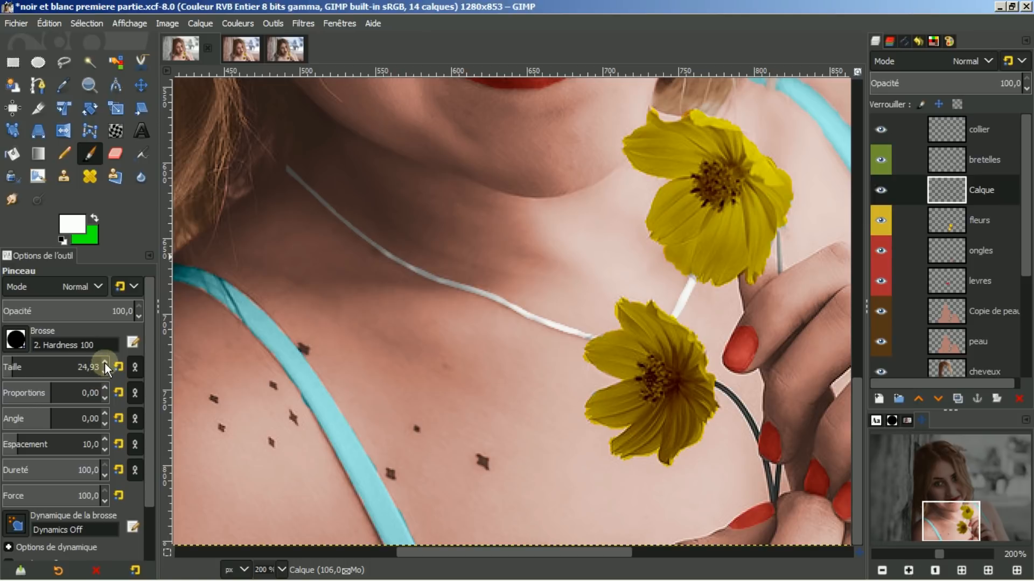
left_click(717, 182)
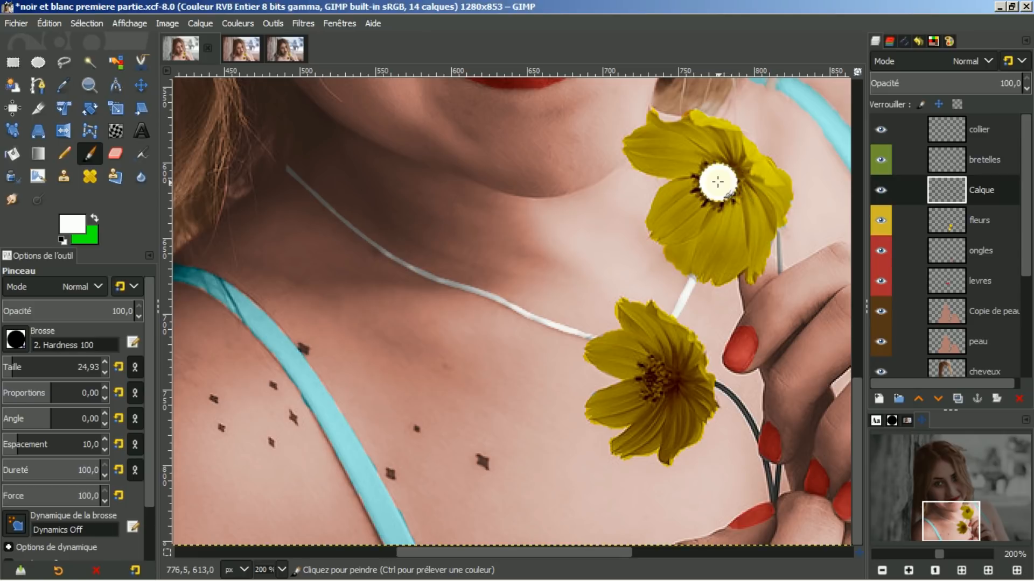
left_click(658, 380)
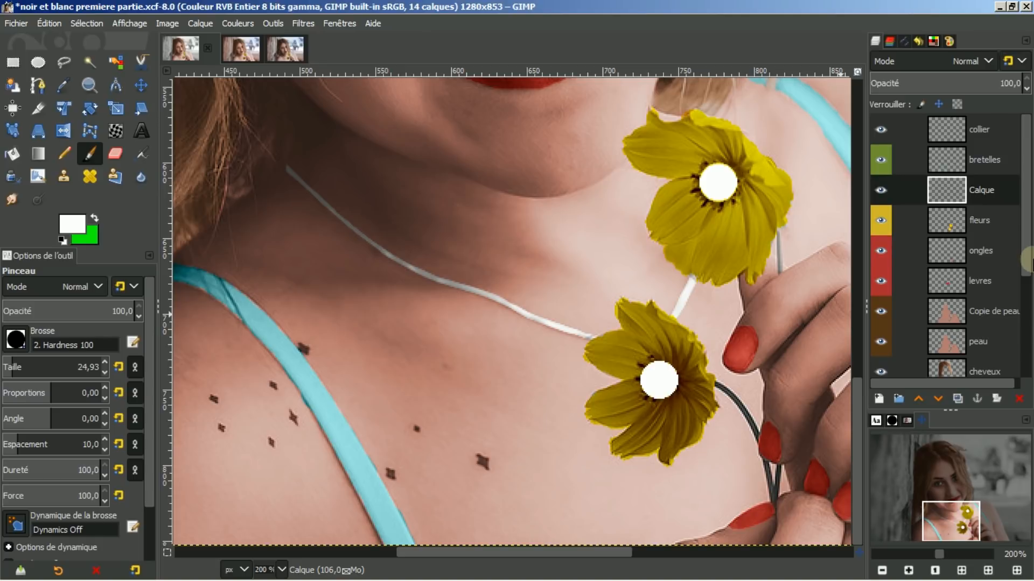
Set the blend mode of the white-dot layer above fleurs to Superposer and fit the whole portrait in view
left_click(990, 61)
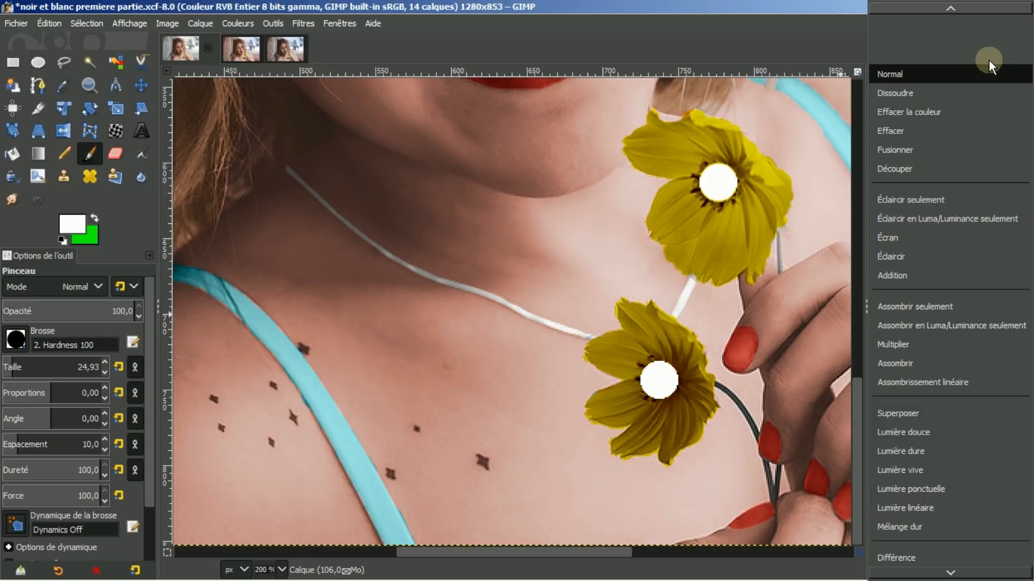
left_click(890, 411)
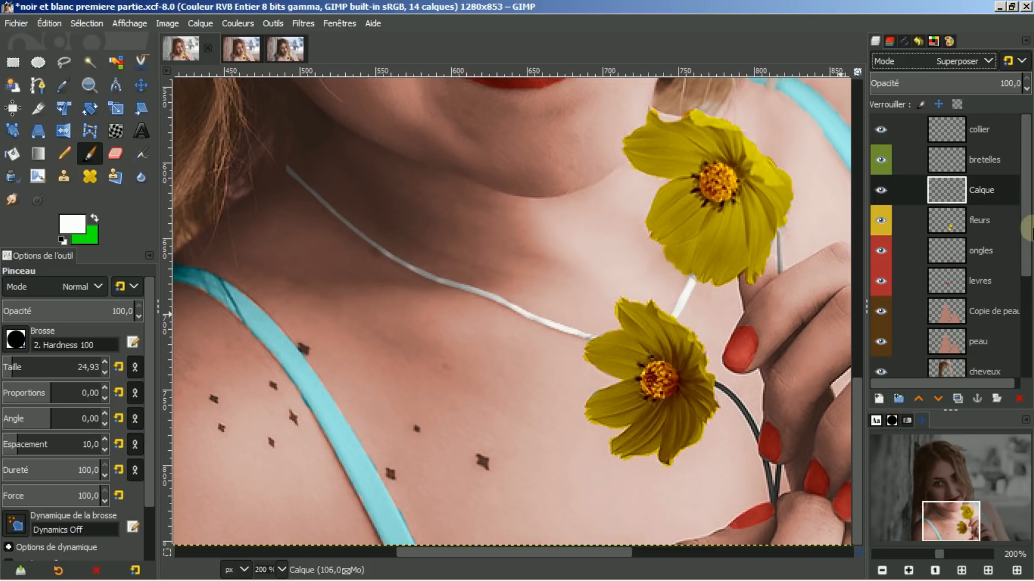
left_click(962, 562)
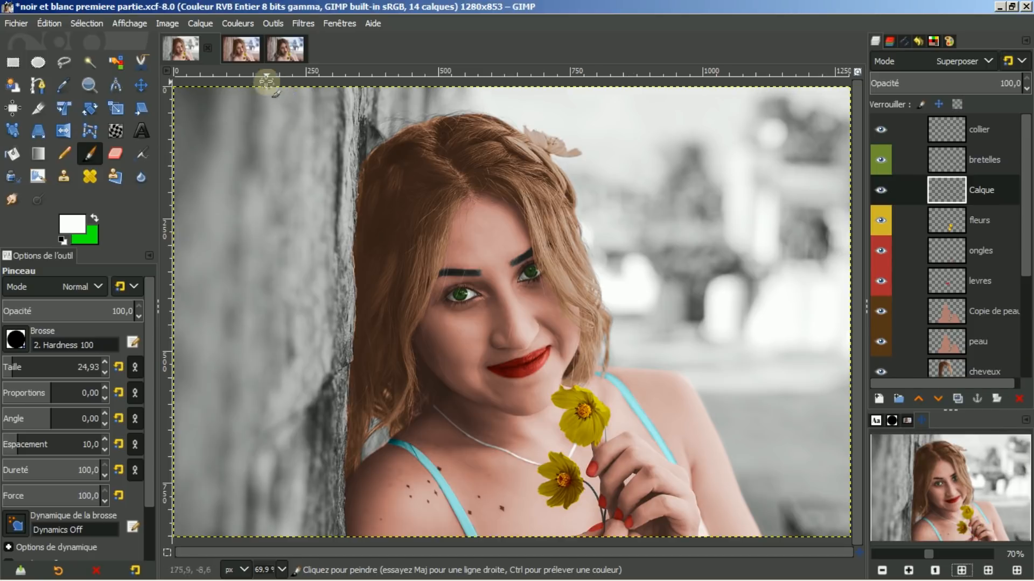
Compare the portrait's flower centres and background with the coloured noir et blanc4 reference image
left_click(243, 53)
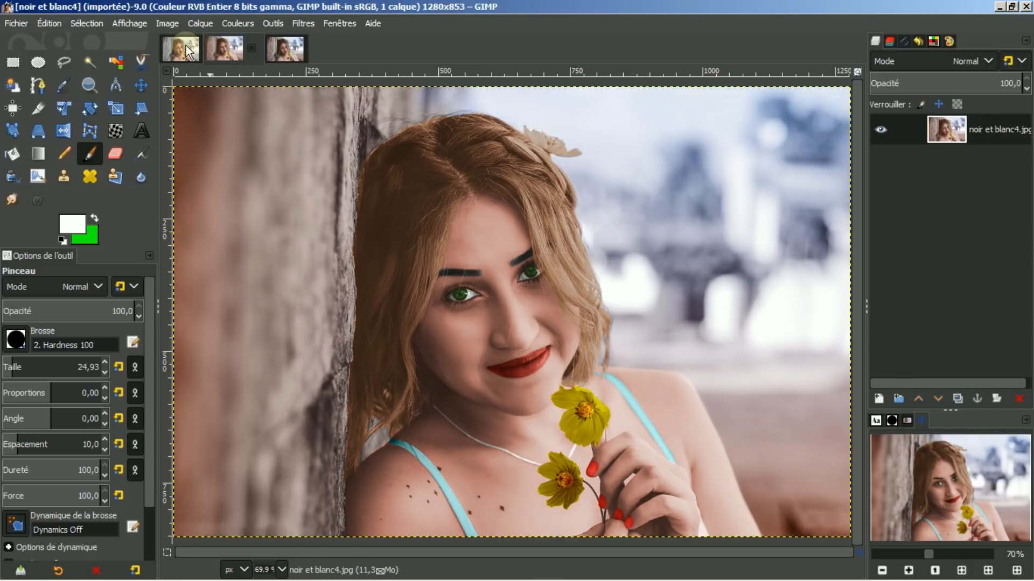
left_click(184, 49)
left_click(239, 51)
left_click(191, 48)
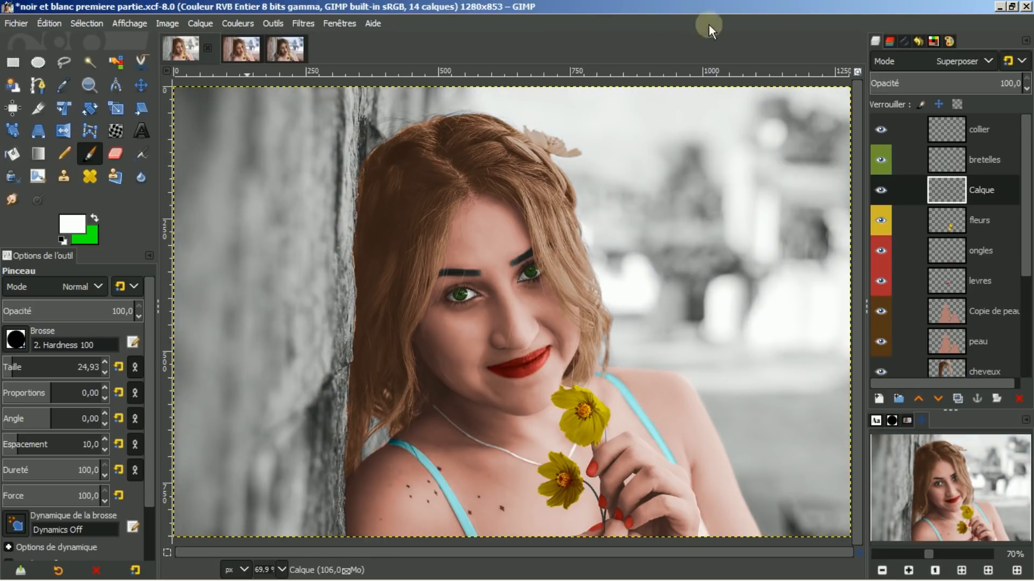
On the arriere plan layer, select a full-height rectangle from about x 541 px to beyond the right edge, checking the colours in the noir et blanc4 reference
left_click_drag(1026, 167, 1026, 272)
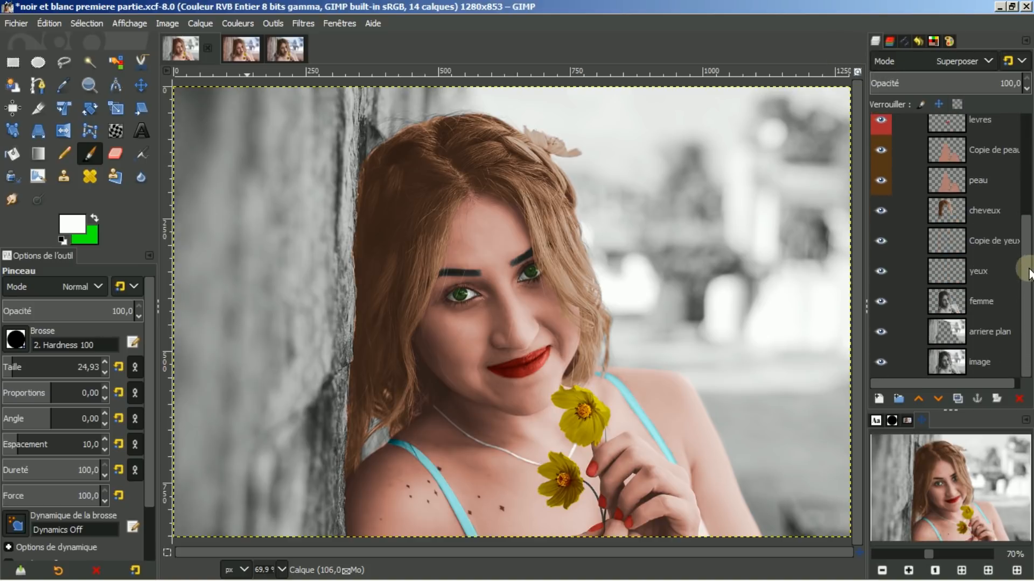
left_click(972, 332)
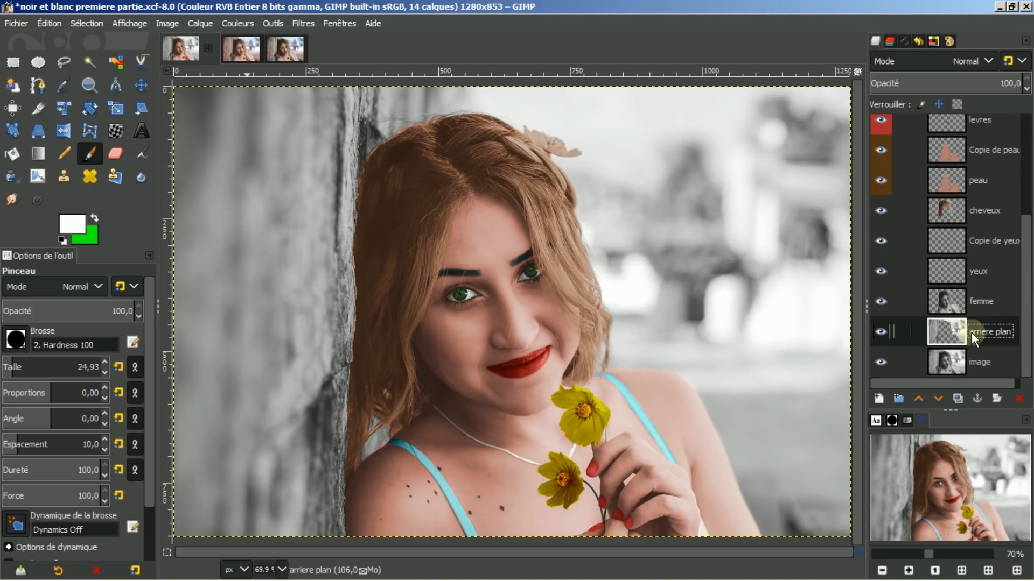
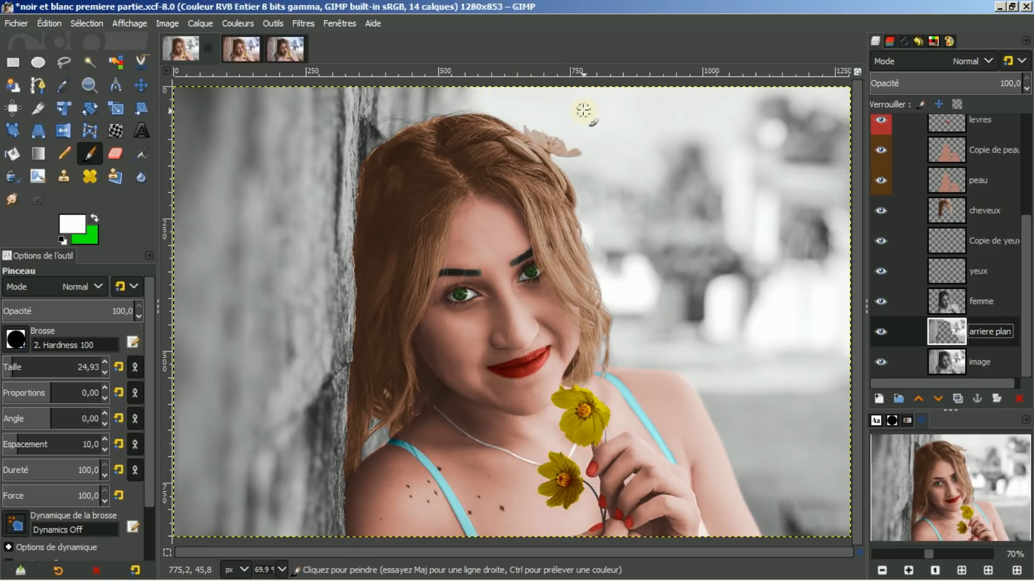
left_click(11, 63)
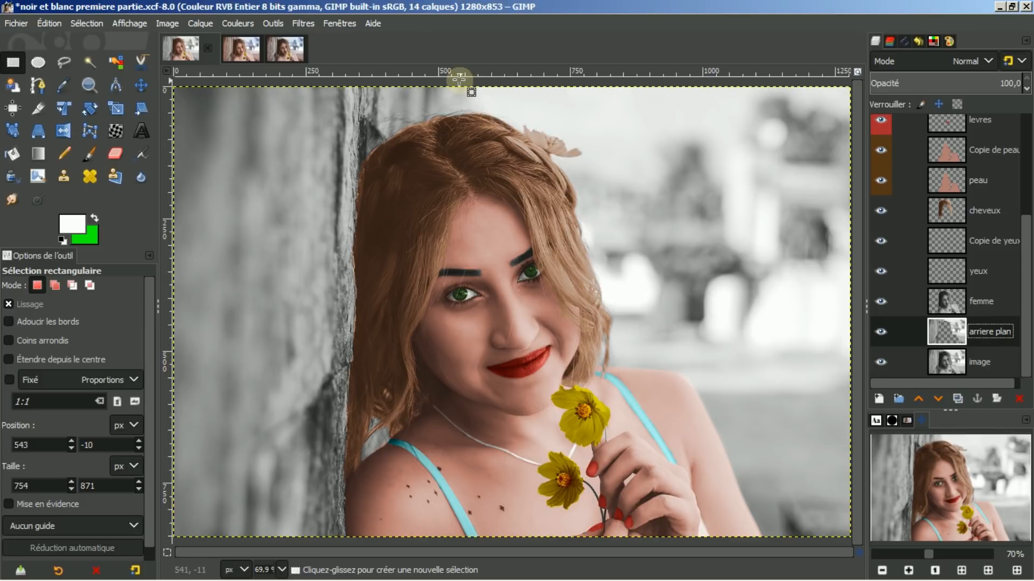
left_click_drag(459, 80, 855, 555)
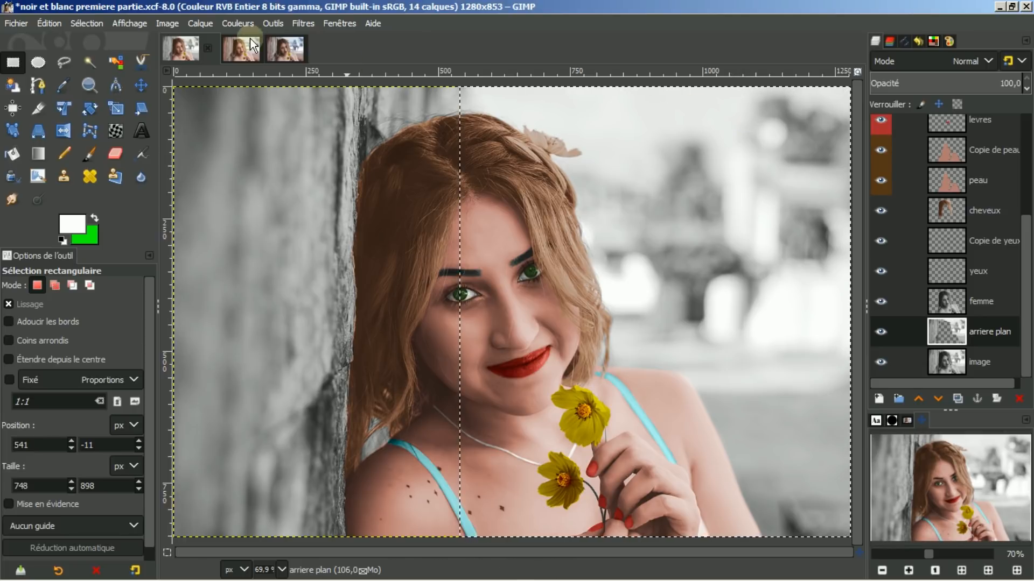
left_click(240, 54)
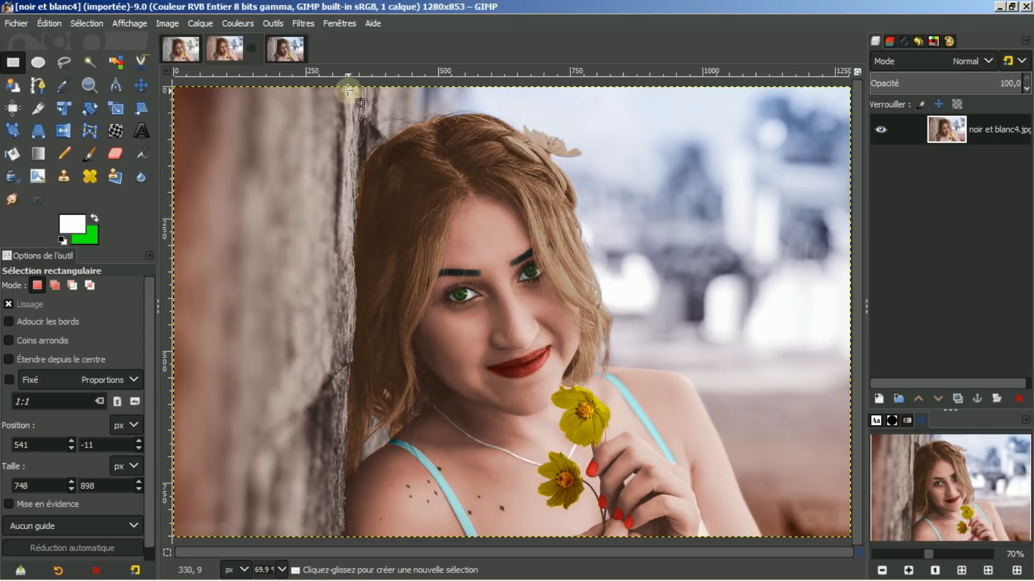
left_click(186, 52)
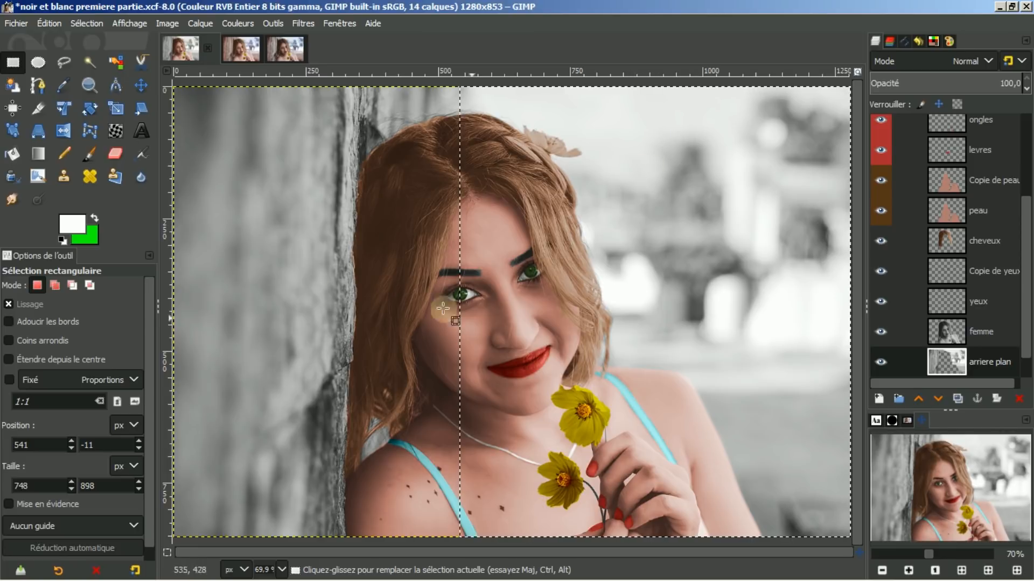
Set the foreground colour to violet 662efb and the background colour to reddish brown 8f2307
left_click(75, 222)
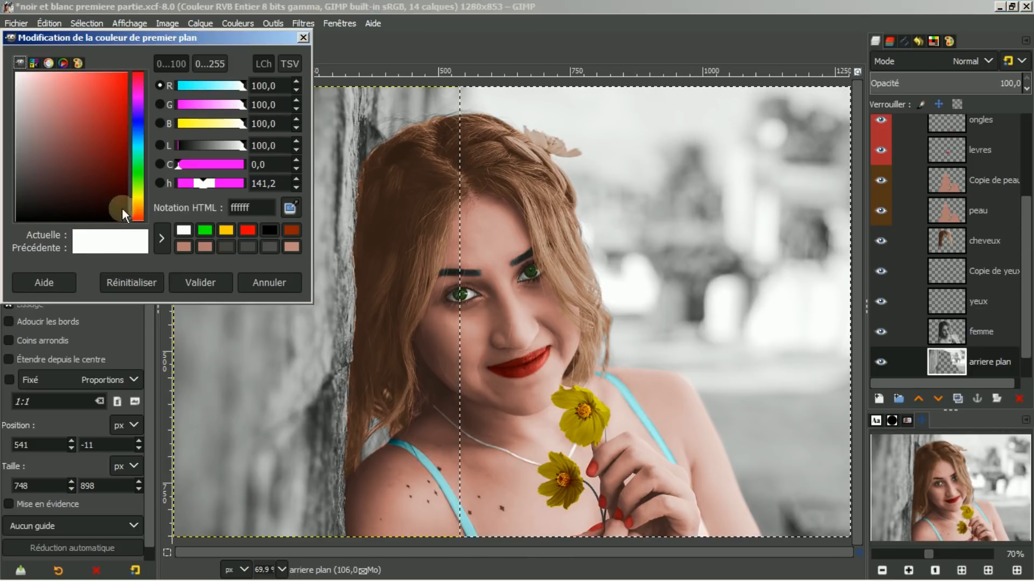
left_click(138, 114)
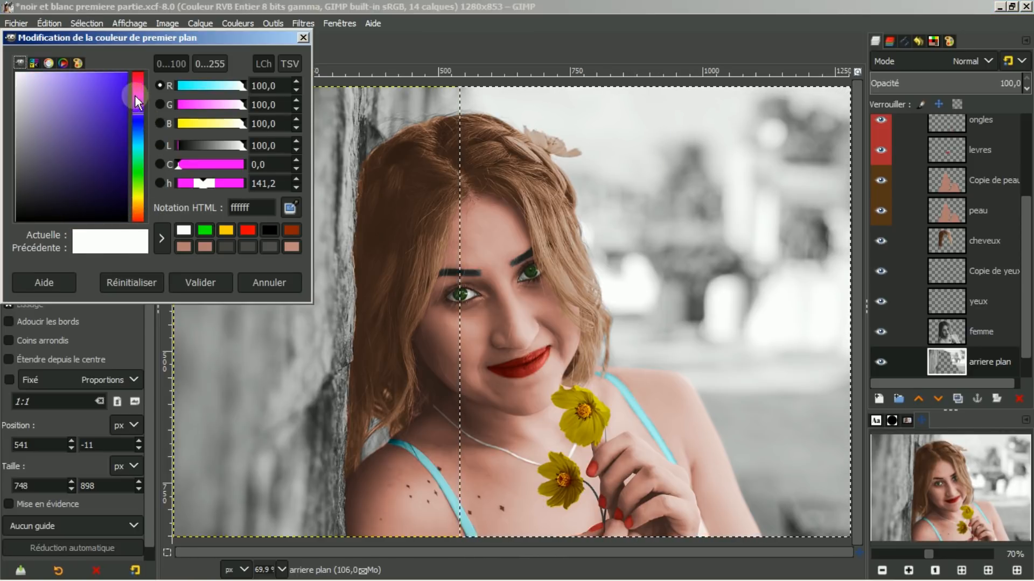
mouse_move(120, 82)
left_mouse_down()
mouse_move(95, 84)
mouse_move(106, 92)
mouse_move(108, 74)
left_mouse_up()
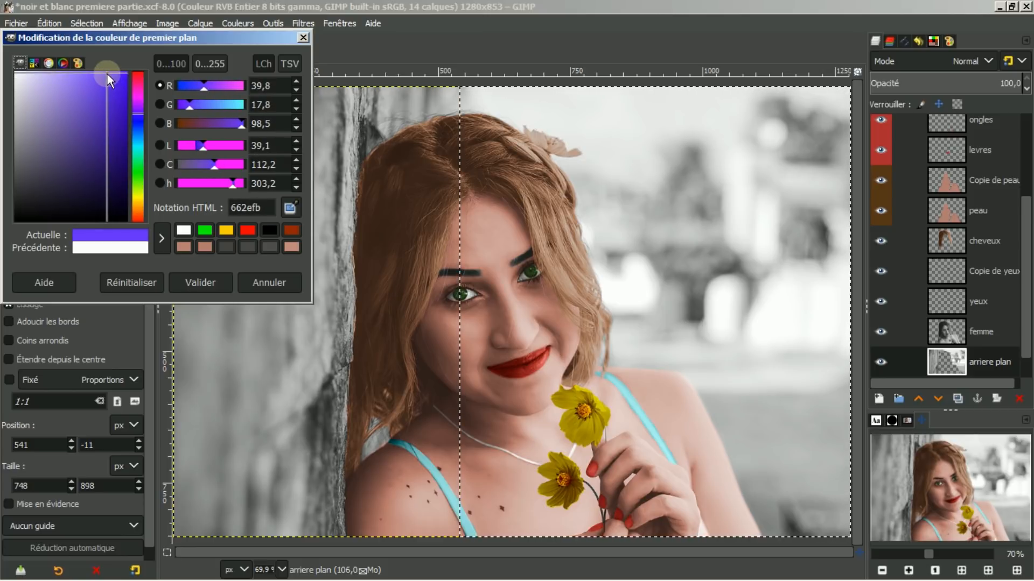
left_click(200, 278)
left_click(89, 235)
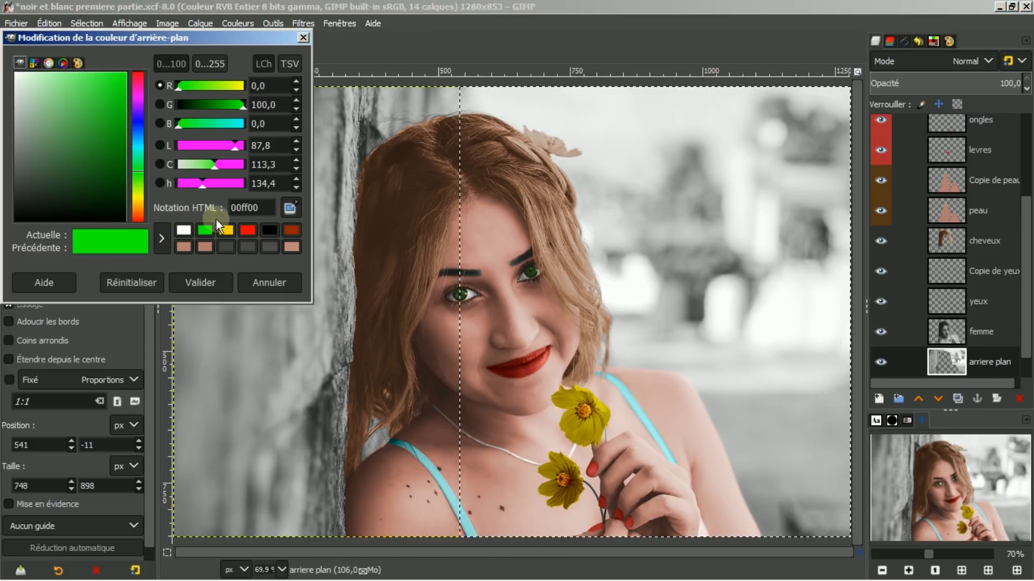
left_click(289, 228)
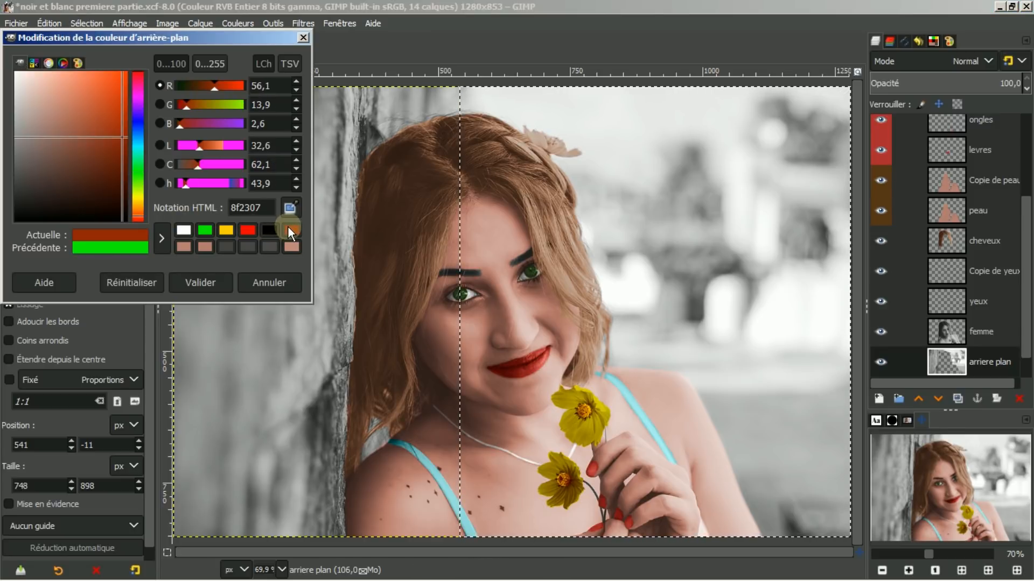
left_click(212, 285)
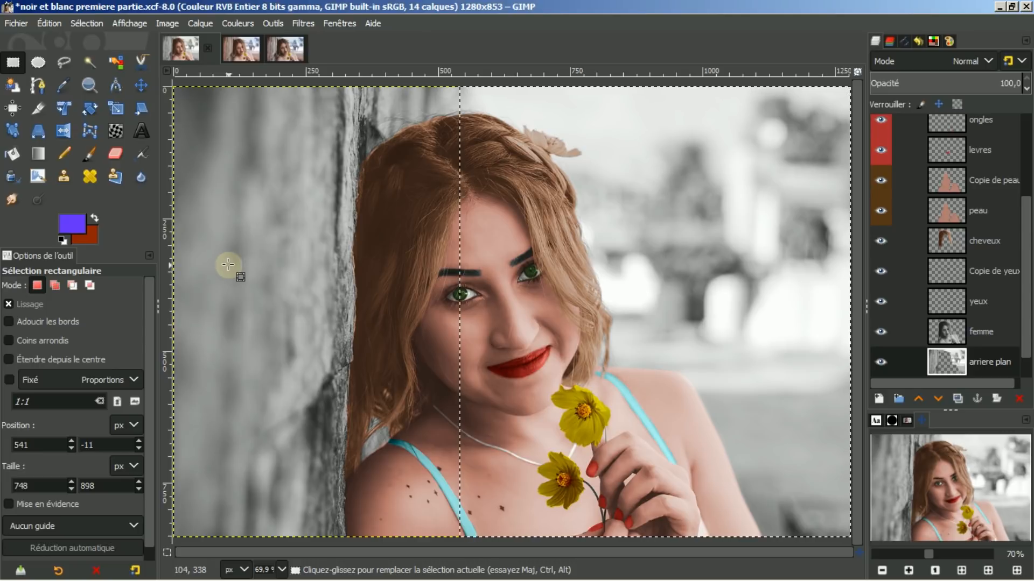
Draw a linear PP vers AP (RVB) gradient straight down the selected area, from its upper edge to about X 924, Y 852
left_click(40, 151)
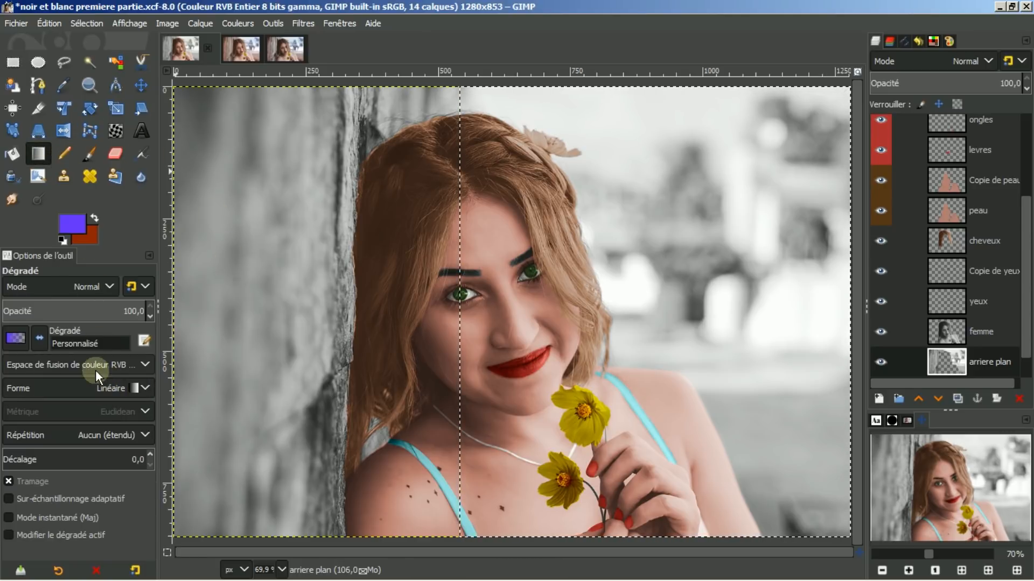
left_click(16, 338)
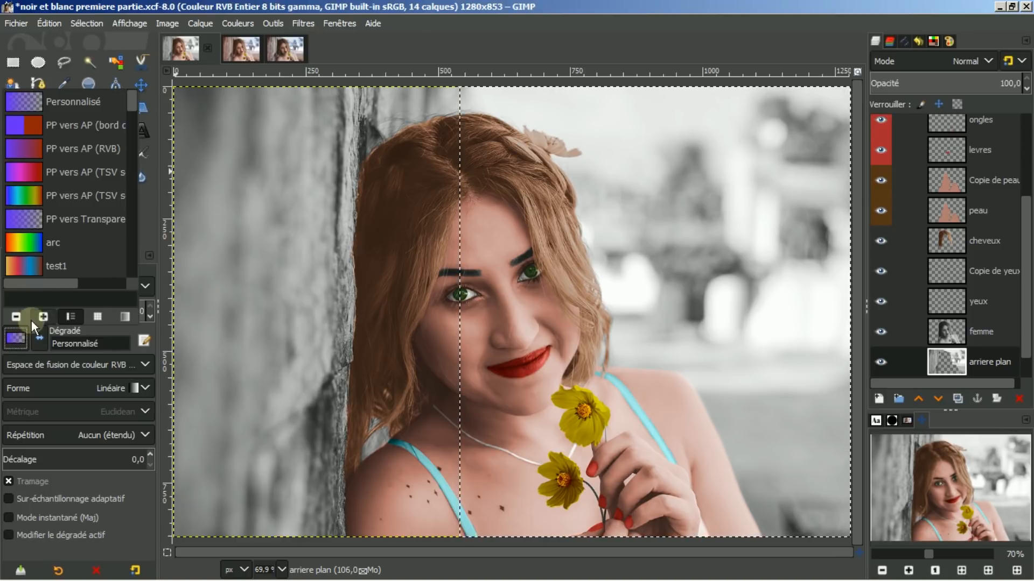
left_click(61, 149)
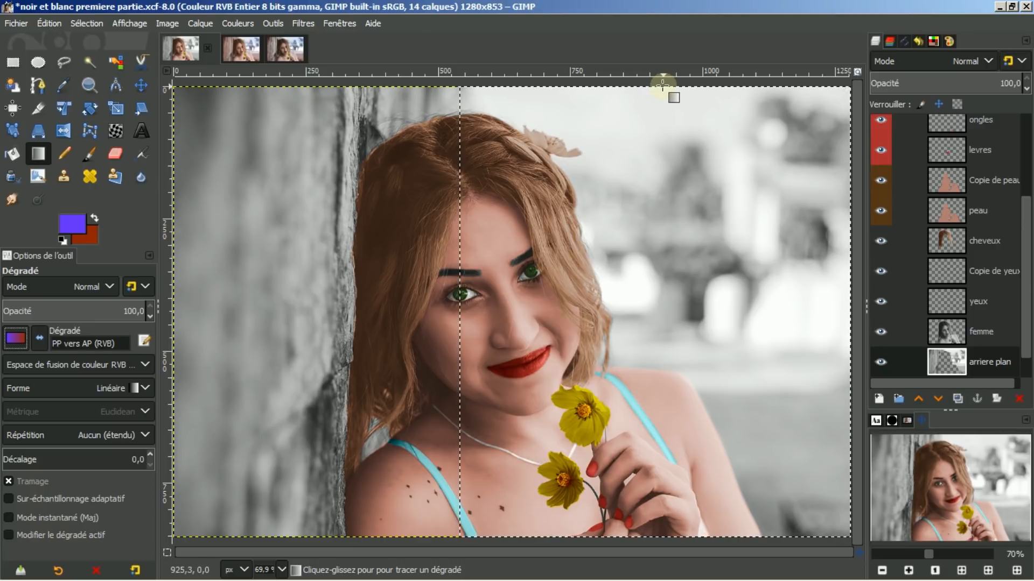
left_click_drag(662, 85, 663, 516)
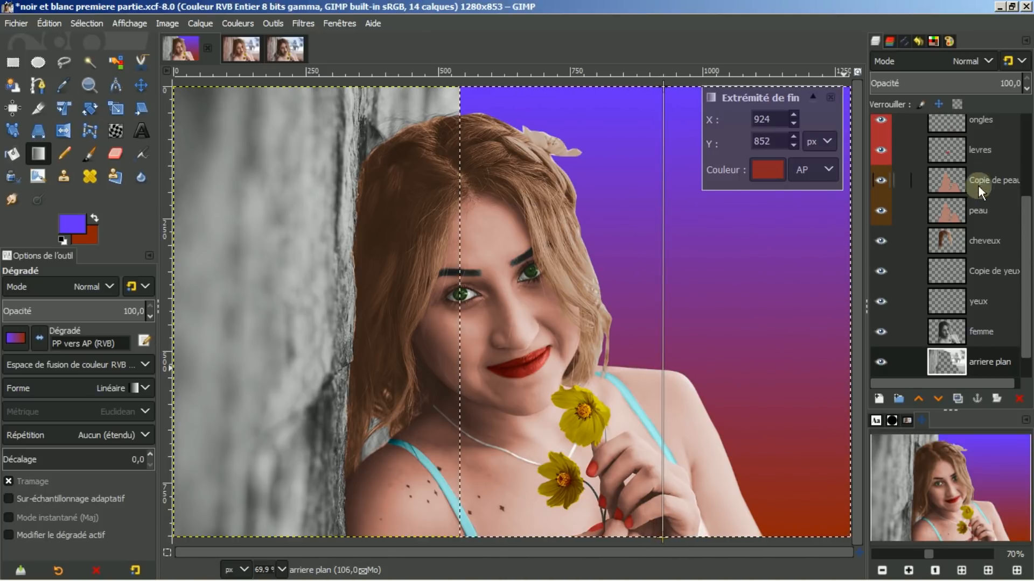
Set the arriere plan layer's blend mode to Lumière douce and compare the background with the noir et blanc4 reference
left_click(989, 60)
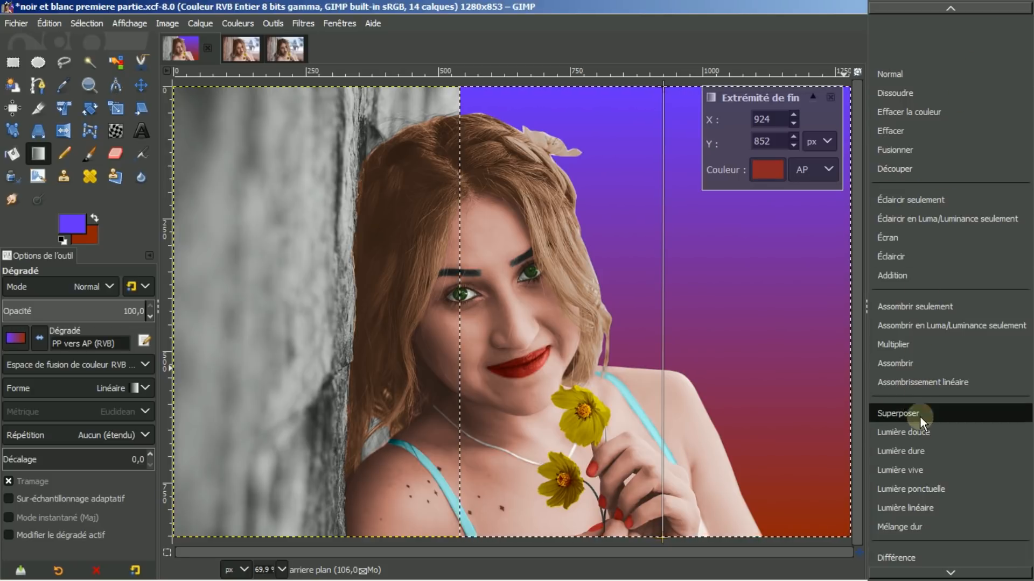
left_click(917, 434)
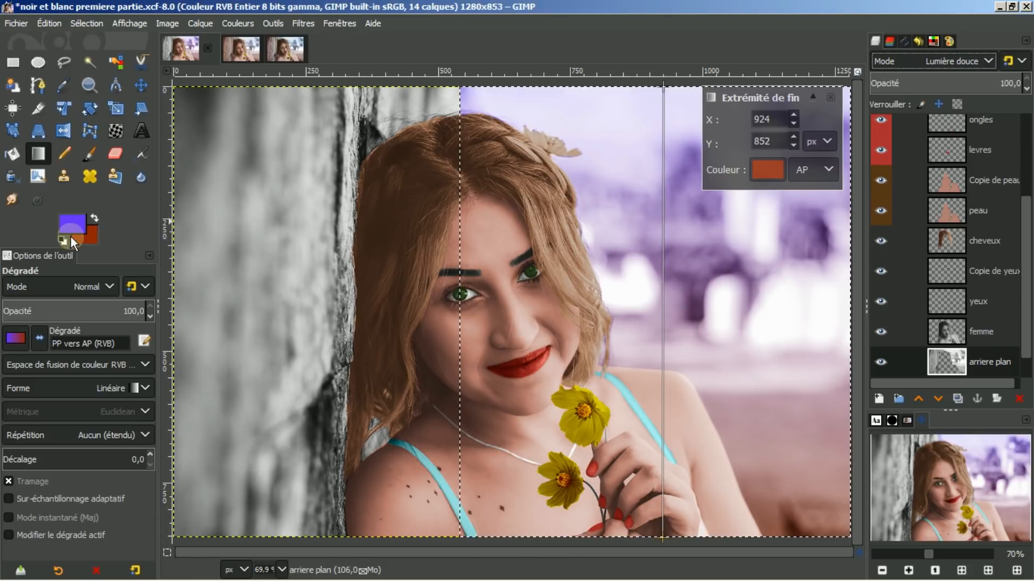
left_click(233, 50)
left_click(188, 52)
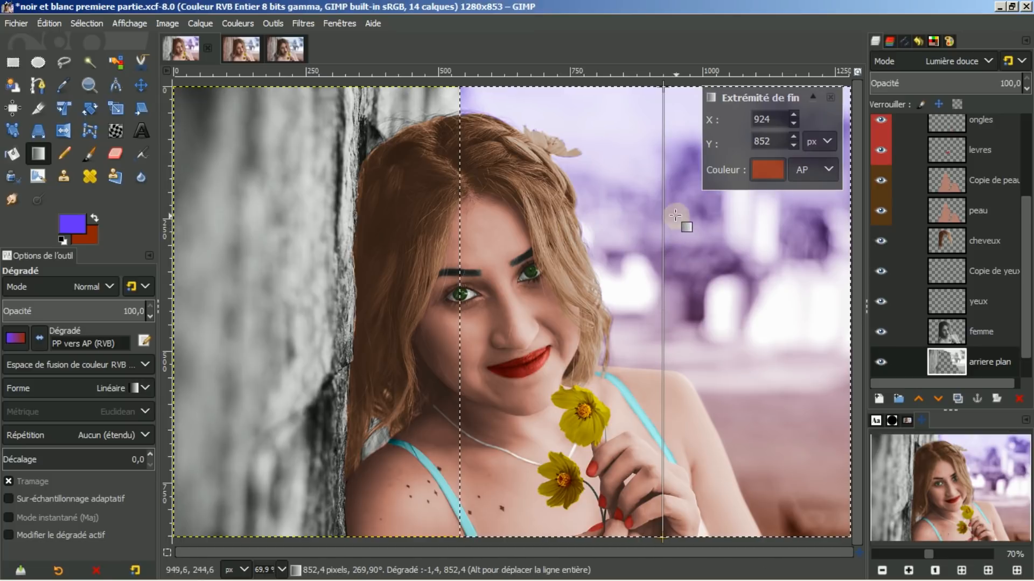
Apply the violet-to-brown gradient to the arriere plan layer and clear the selection
left_click(663, 313)
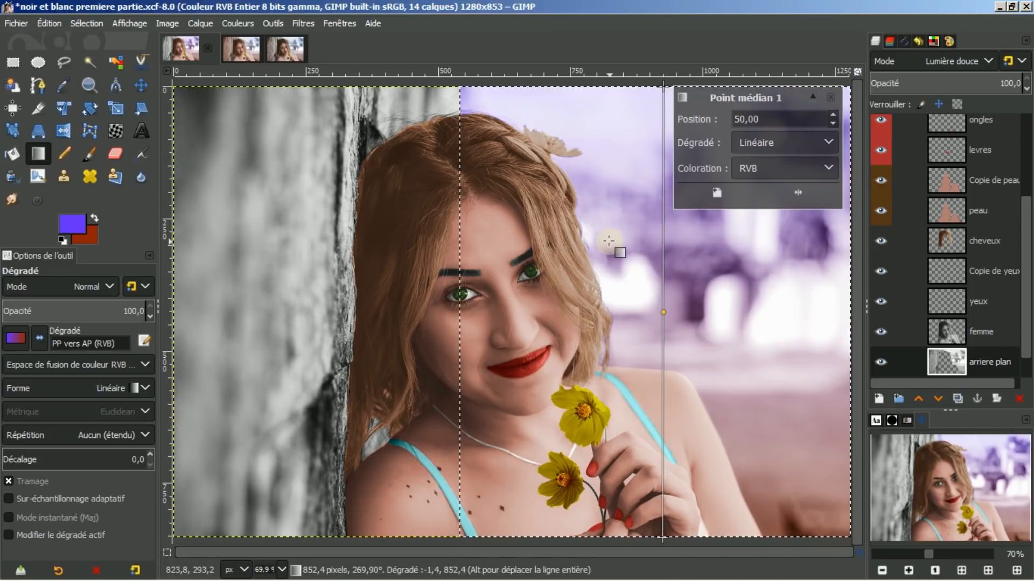
key("Return")
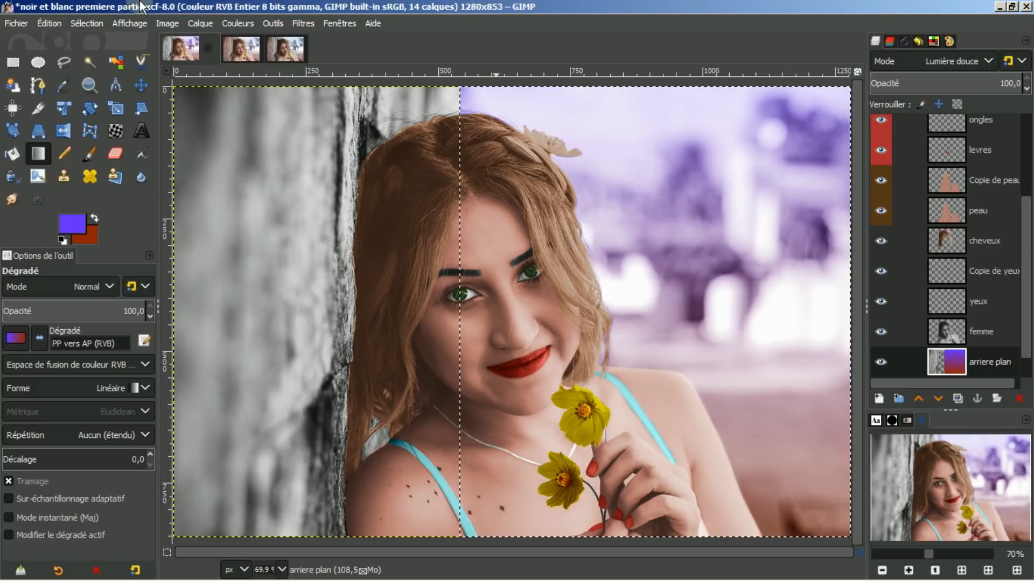
left_click(74, 24)
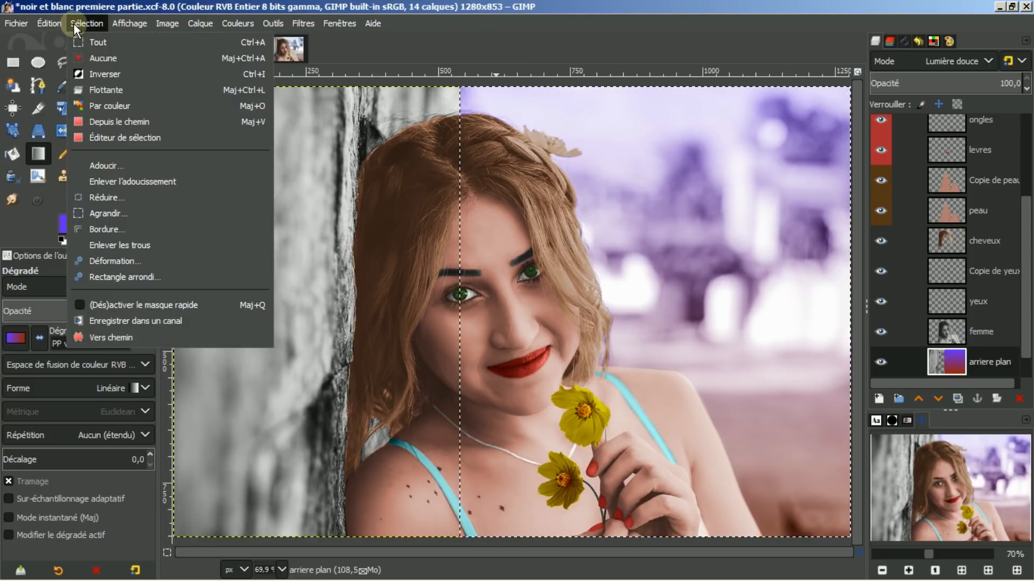
left_click(105, 62)
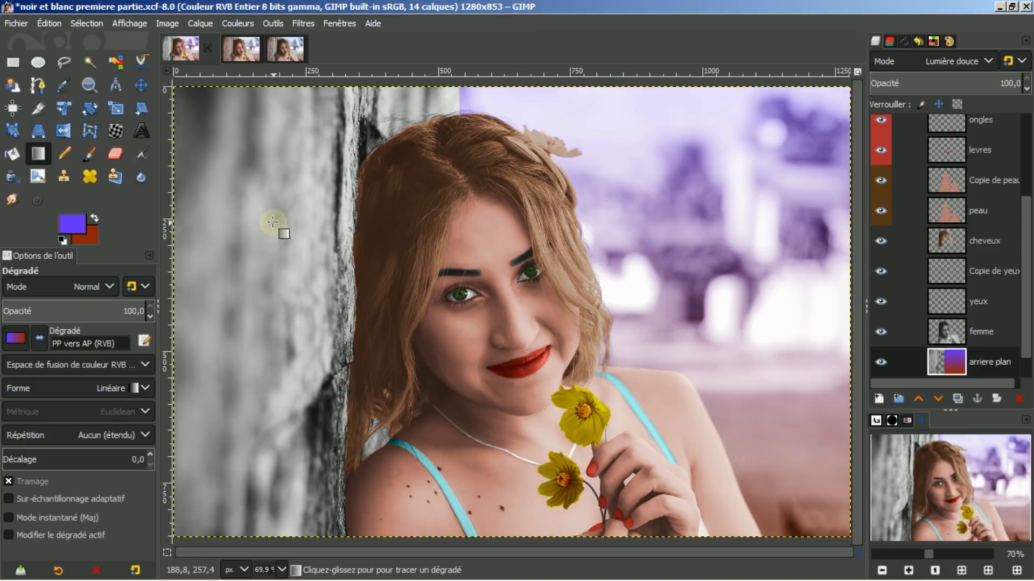
Check the noir et blanc4 reference and draw a linear reddish-brown PP vers Transparent gradient on arriere plan, from the image's left edge to about X 748, Y 449
left_click(245, 52)
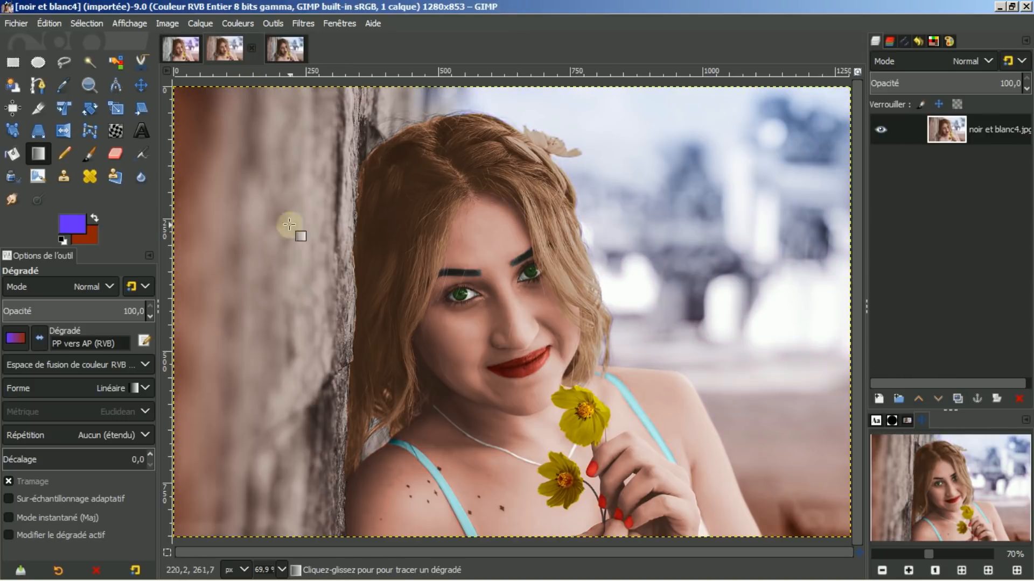
left_click(180, 48)
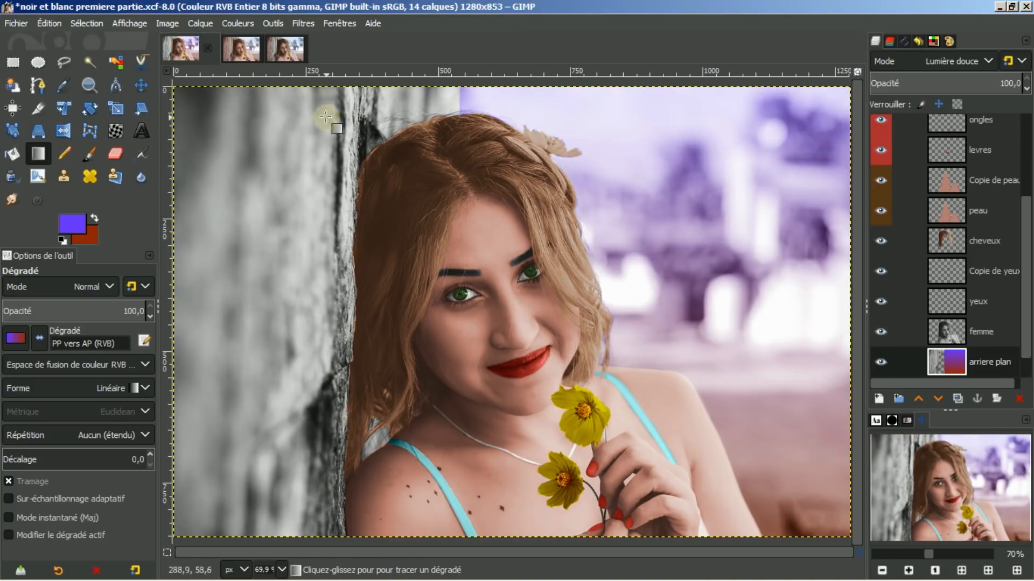
left_click(95, 219)
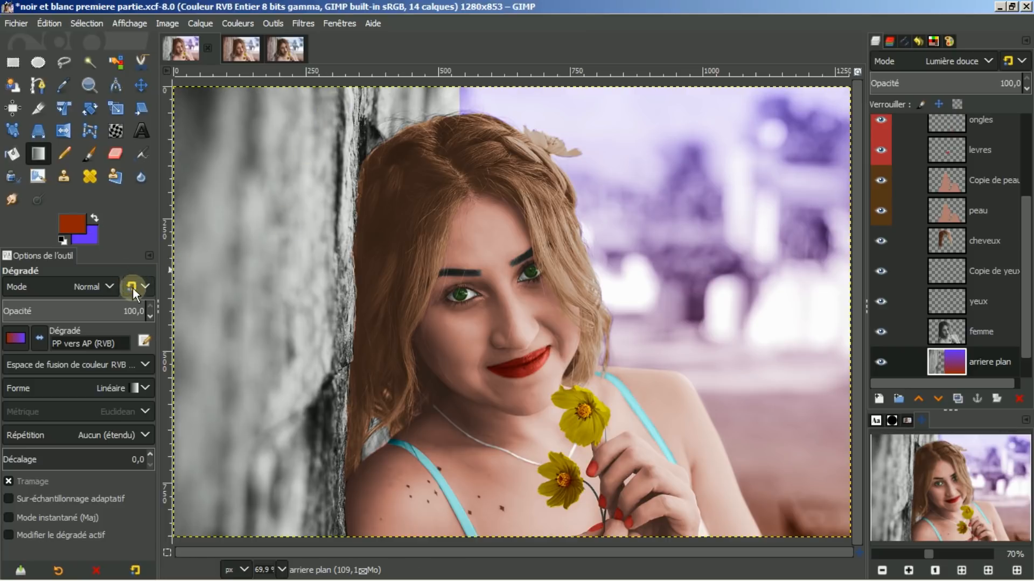
left_click(9, 338)
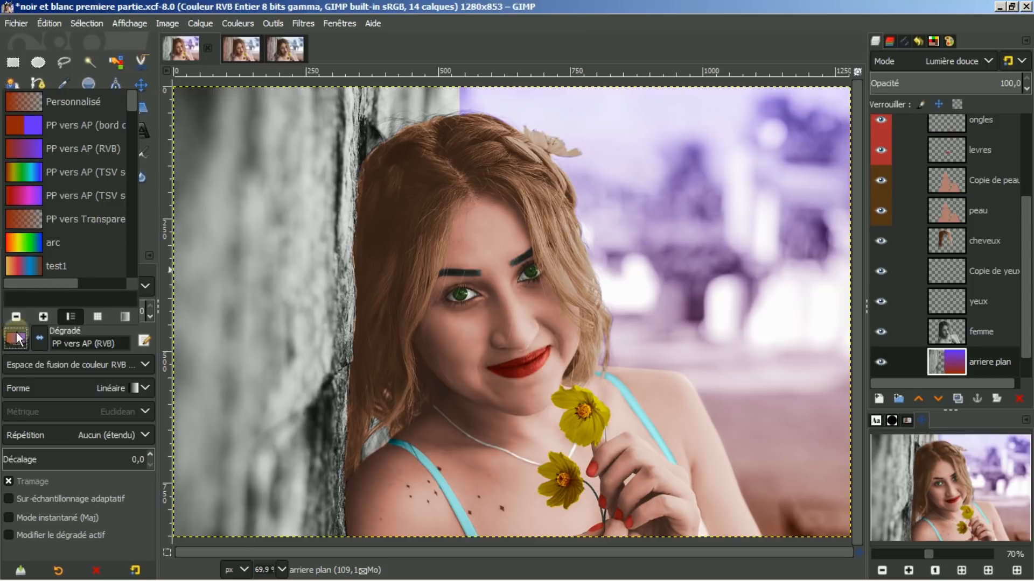
left_click(23, 214)
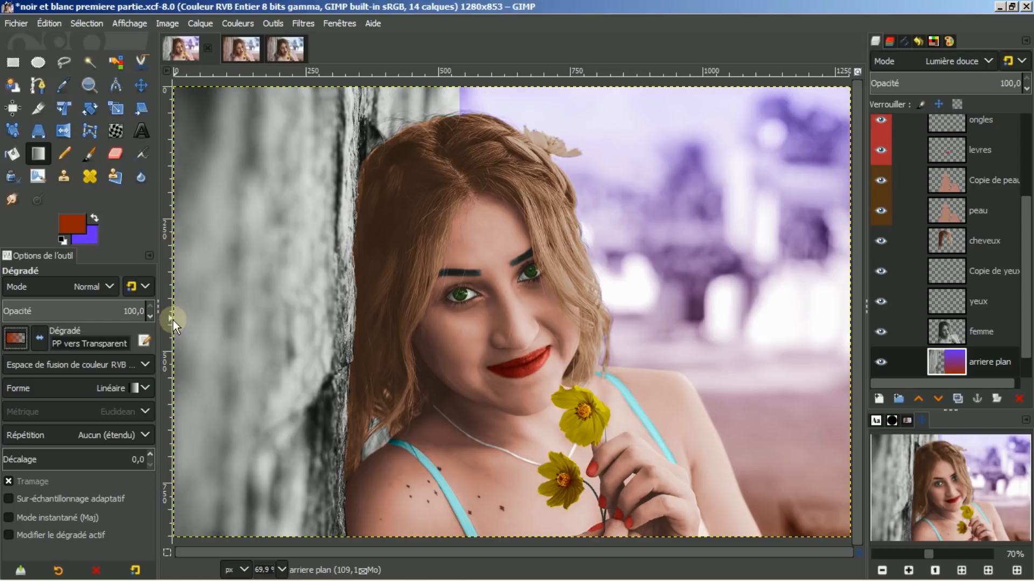
left_click_drag(175, 322, 569, 324)
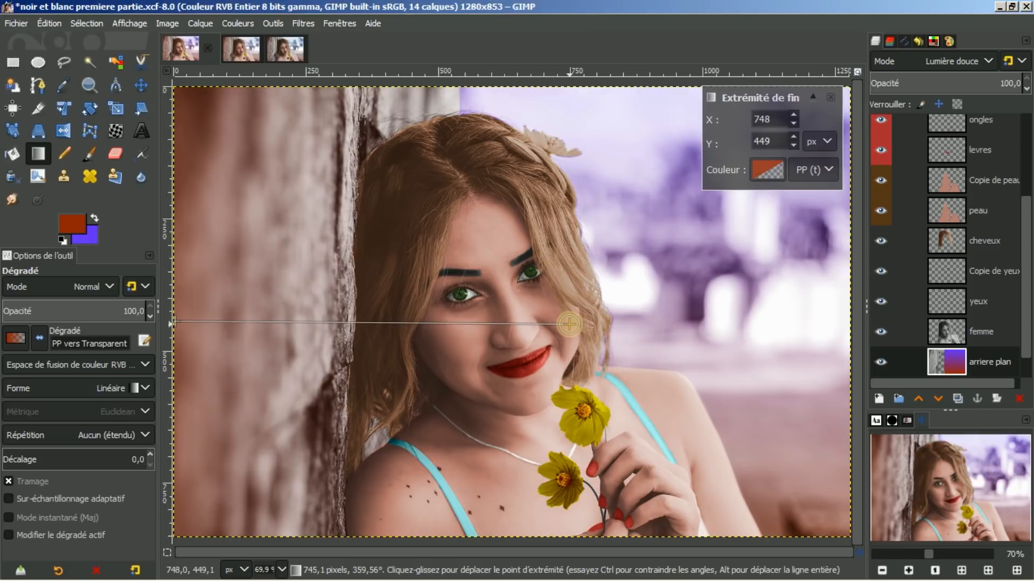
key("Return")
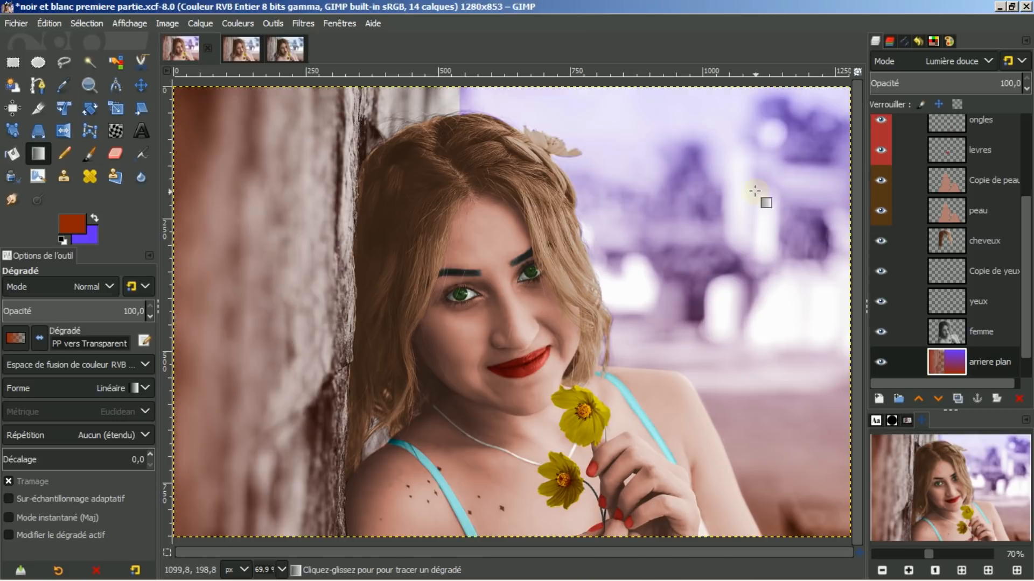
Smudge the hard violet edge above the woman's hair on the arriere plan layer with the Barbouillage tool
left_click(932, 360)
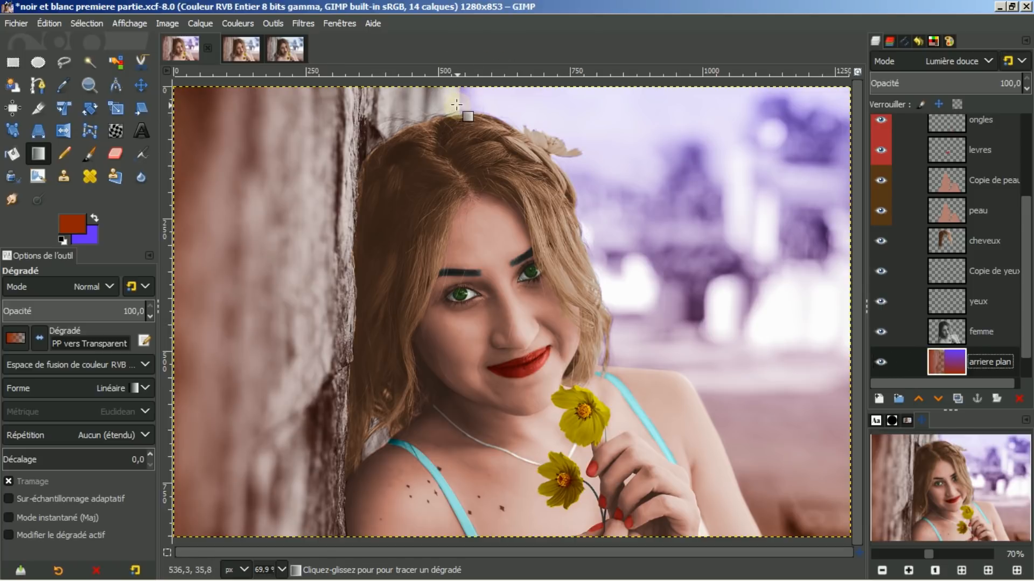
left_click(13, 198)
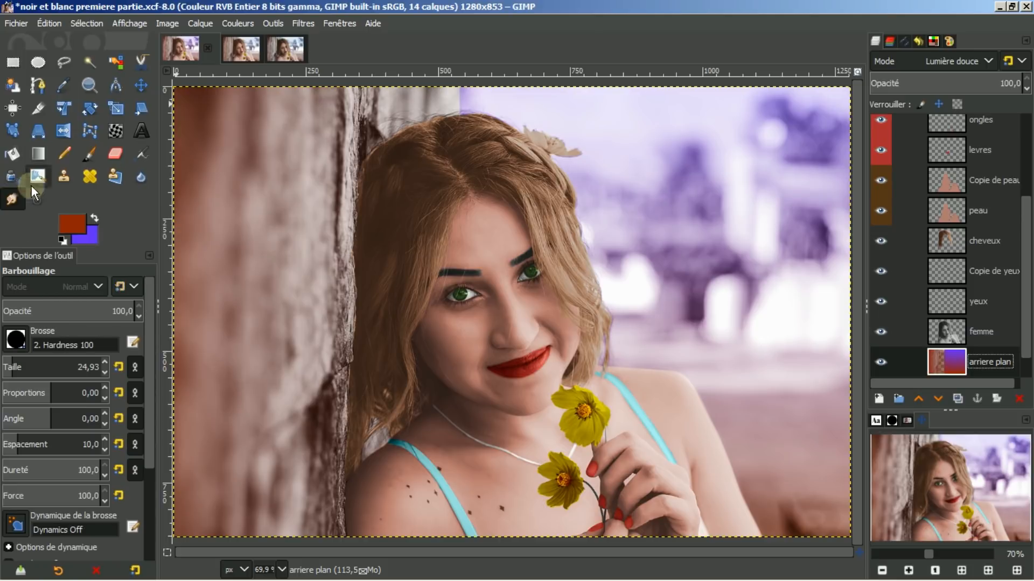
mouse_move(466, 103)
left_mouse_down()
mouse_move(453, 102)
mouse_move(453, 92)
mouse_move(470, 108)
mouse_move(473, 93)
mouse_move(452, 103)
mouse_move(479, 97)
mouse_move(444, 101)
mouse_move(457, 109)
mouse_move(446, 95)
mouse_move(459, 94)
left_mouse_up()
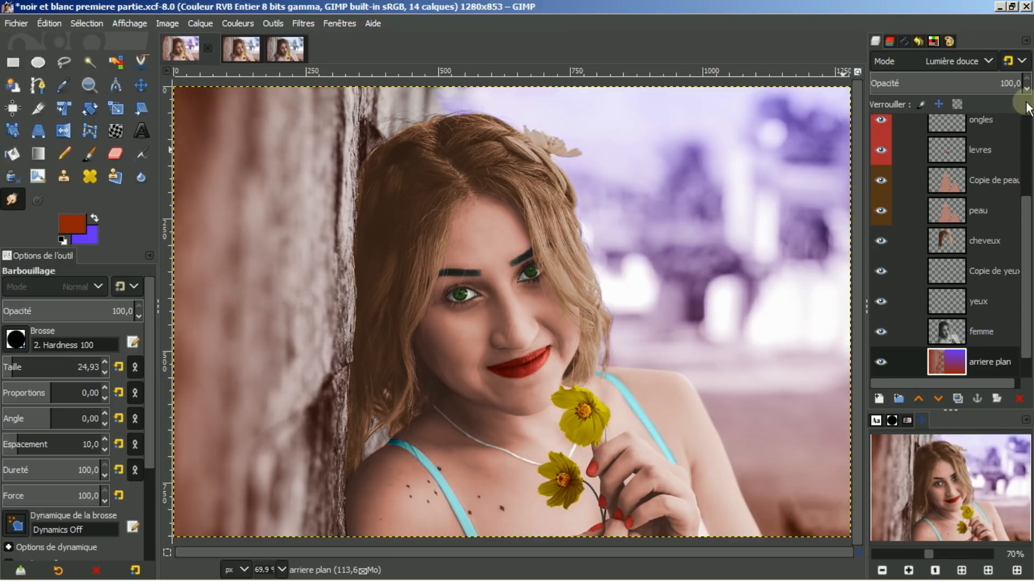
Create a new layer from the visible image above the collier layer
left_click_drag(1025, 250, 1029, 138)
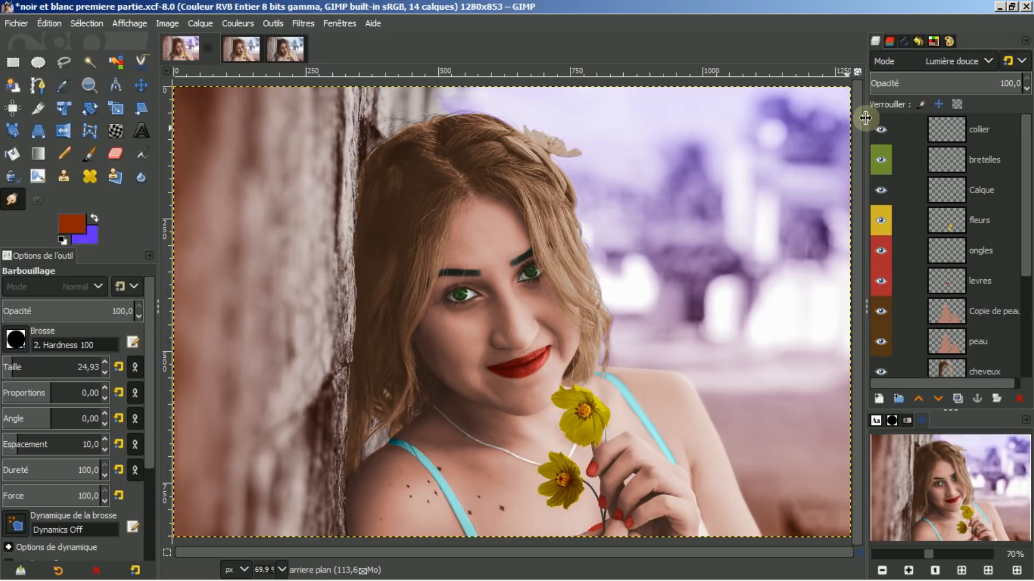
left_click(969, 126)
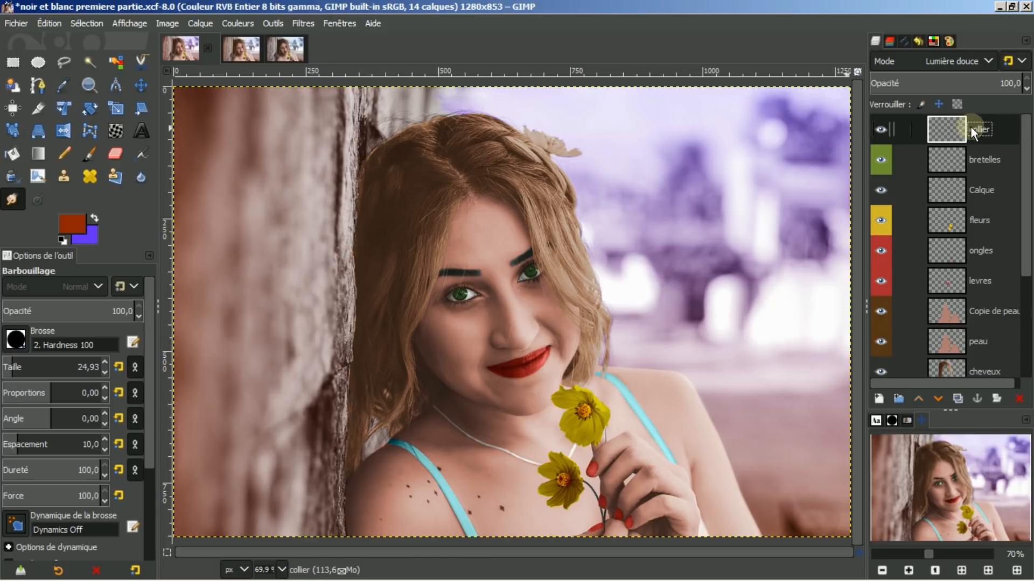
right_click(970, 126)
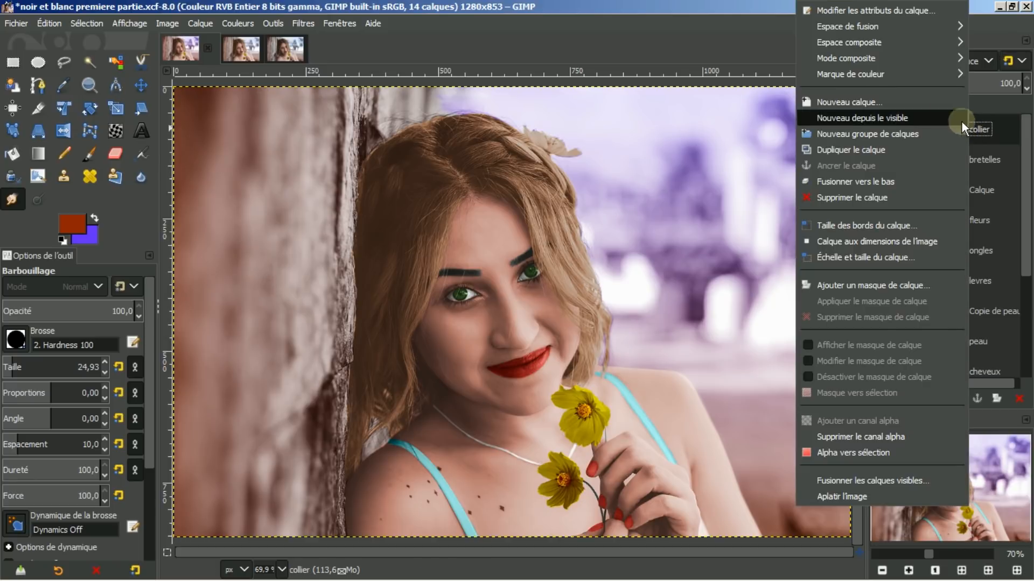
left_click(853, 118)
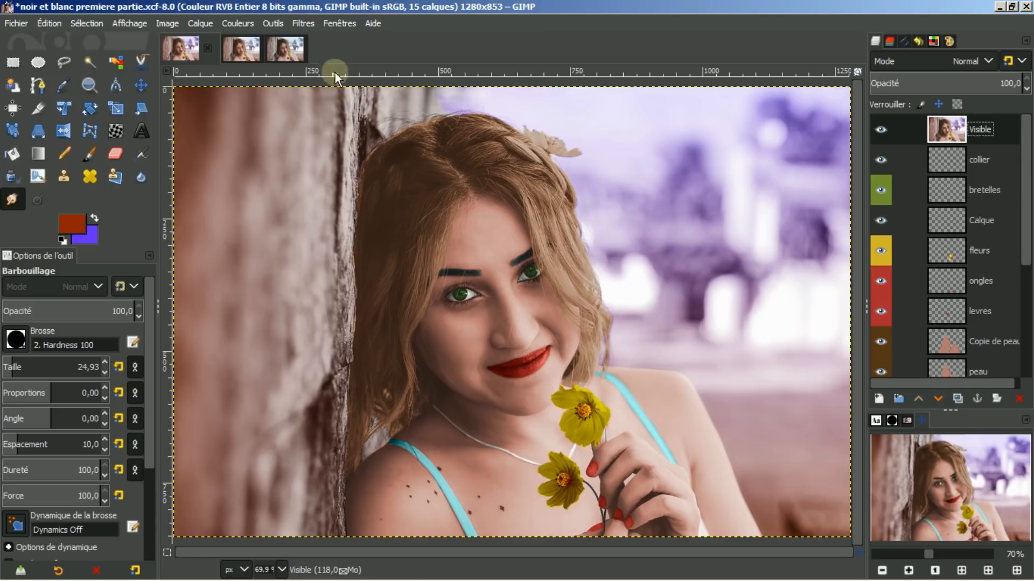
Apply the G'MIC-Qt Color balance filter with Stretch colors enabled to the Visible layer
left_click(304, 24)
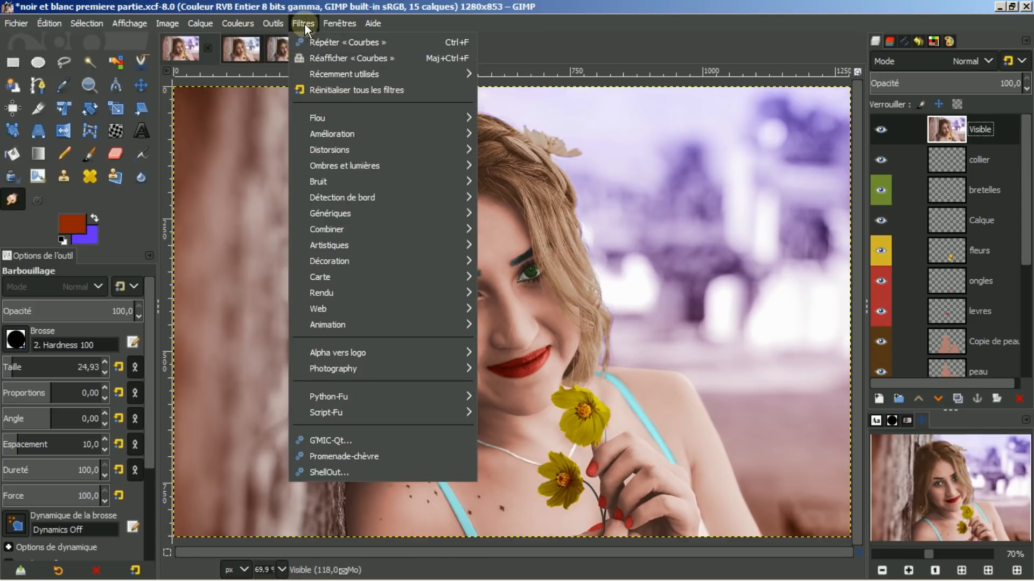
left_click(321, 435)
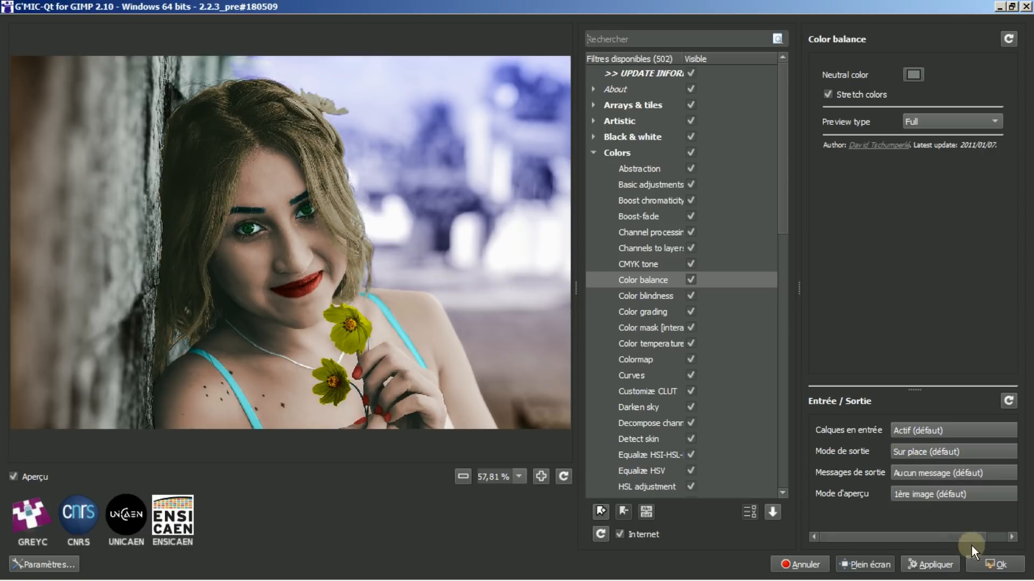
left_click(983, 566)
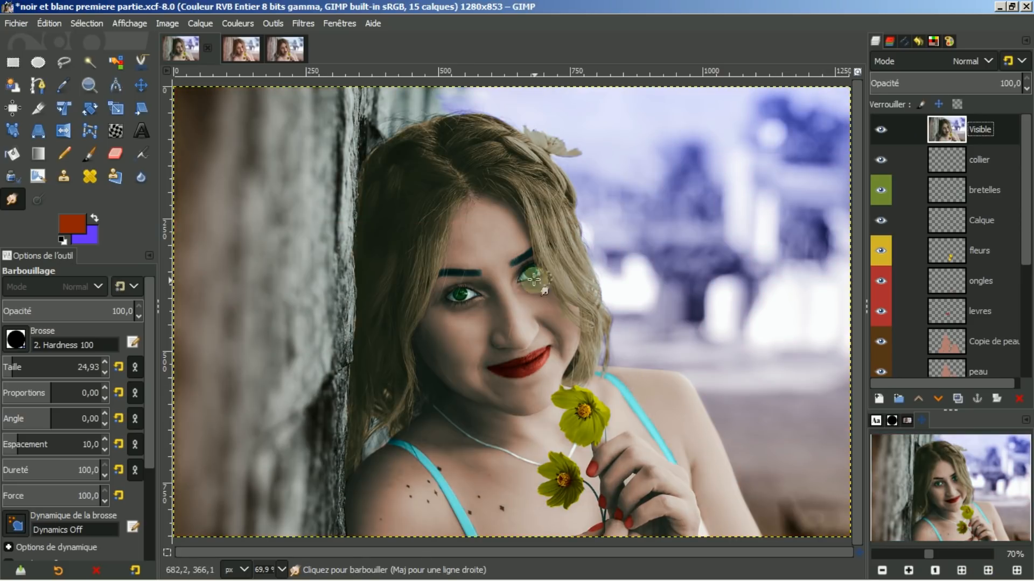
Compare the image with and without the Visible layer and set that layer's opacity to 48
left_click(881, 130)
left_click(880, 129)
left_click(880, 130)
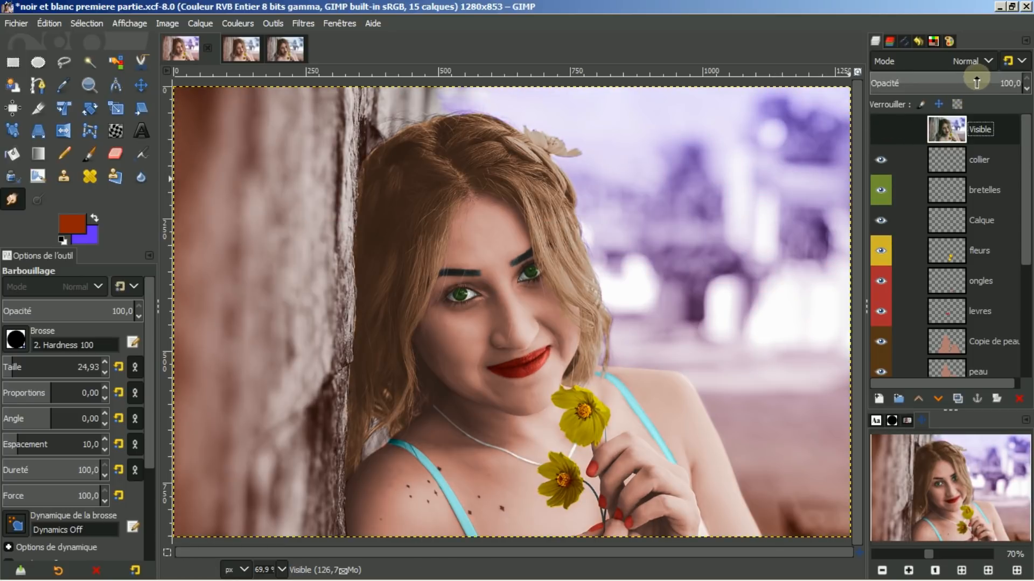
left_click_drag(975, 82, 910, 81)
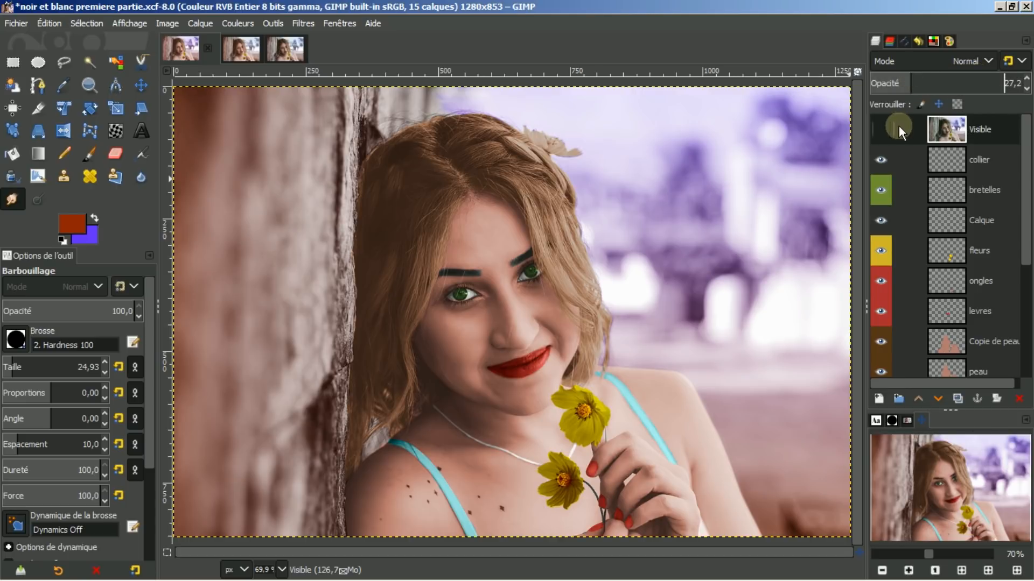
left_click(881, 130)
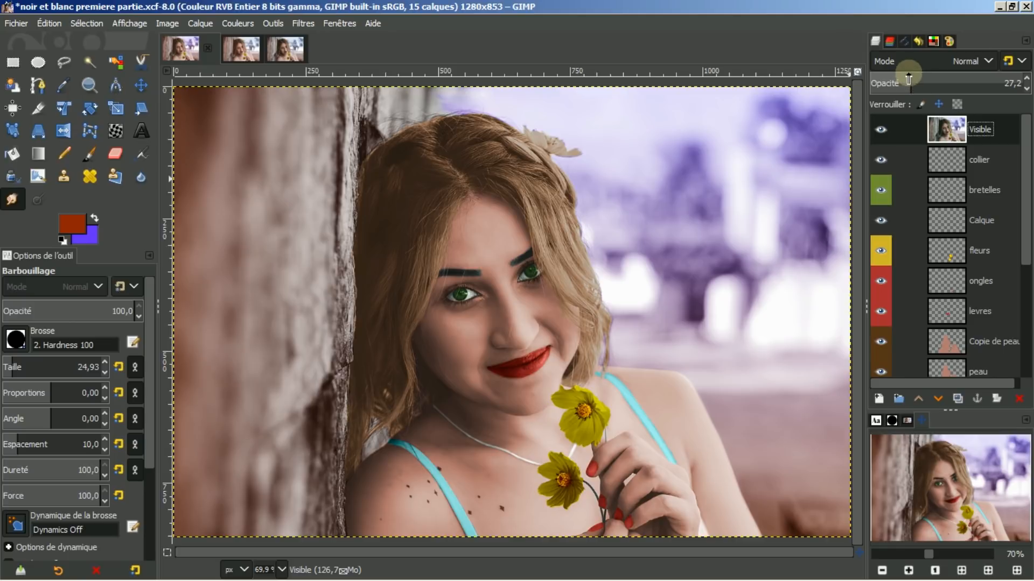
left_click_drag(912, 82, 948, 84)
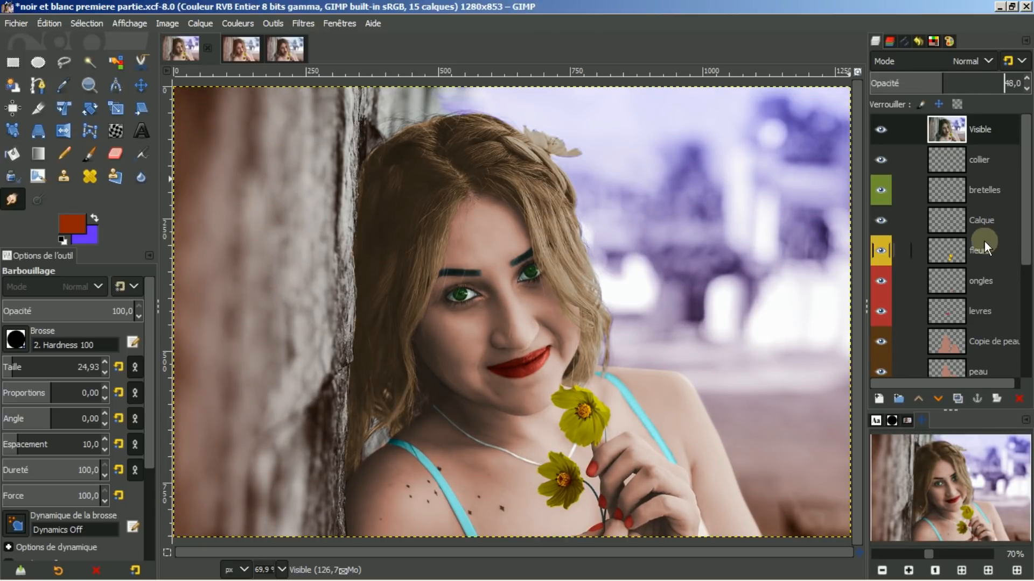
Compare the colorized portrait with the noir et blanc5 and noir et blanc4 reference images
left_click(280, 55)
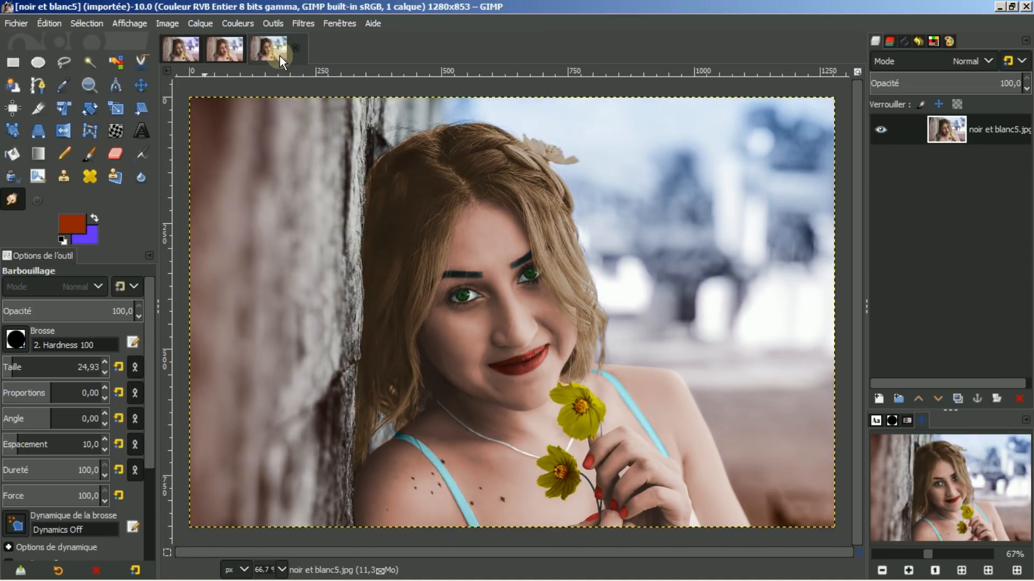
left_click(962, 570)
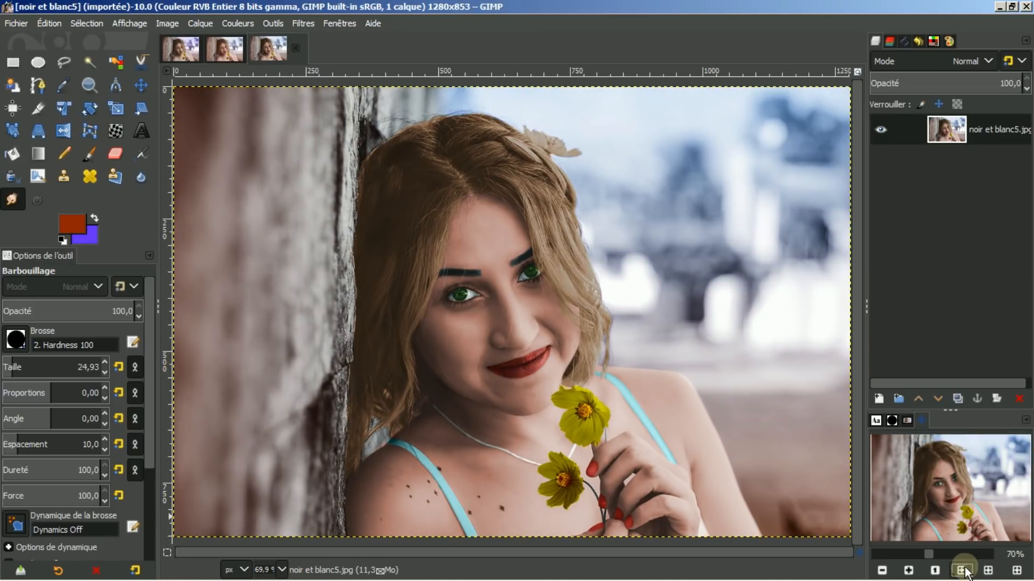
left_click(181, 49)
left_click(278, 49)
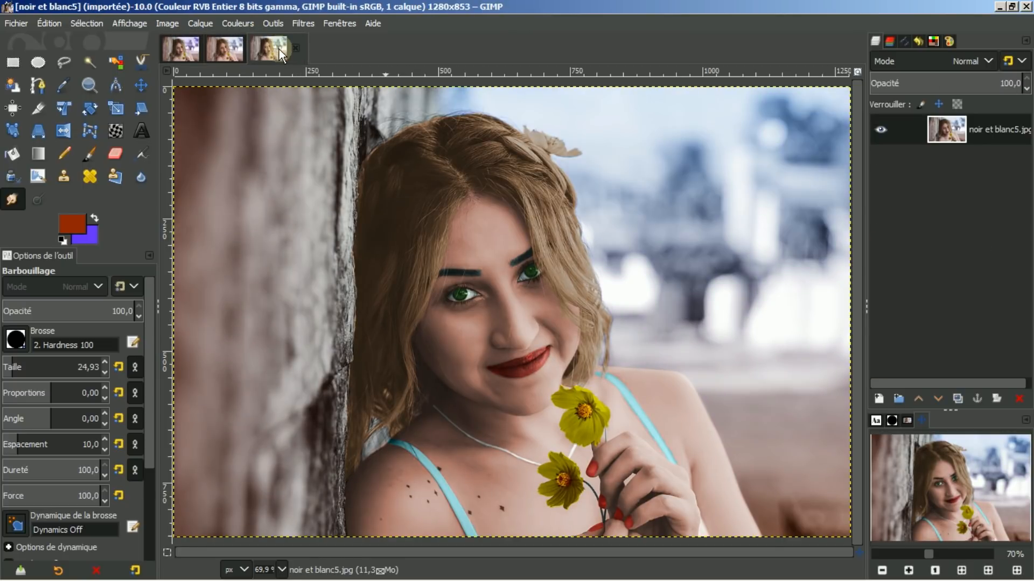
left_click(188, 43)
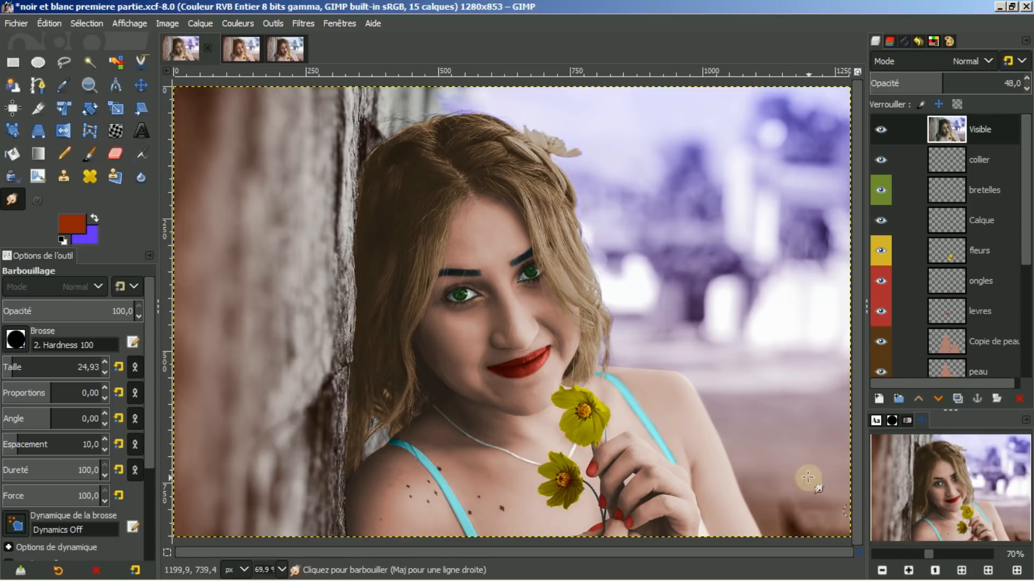
left_click(240, 50)
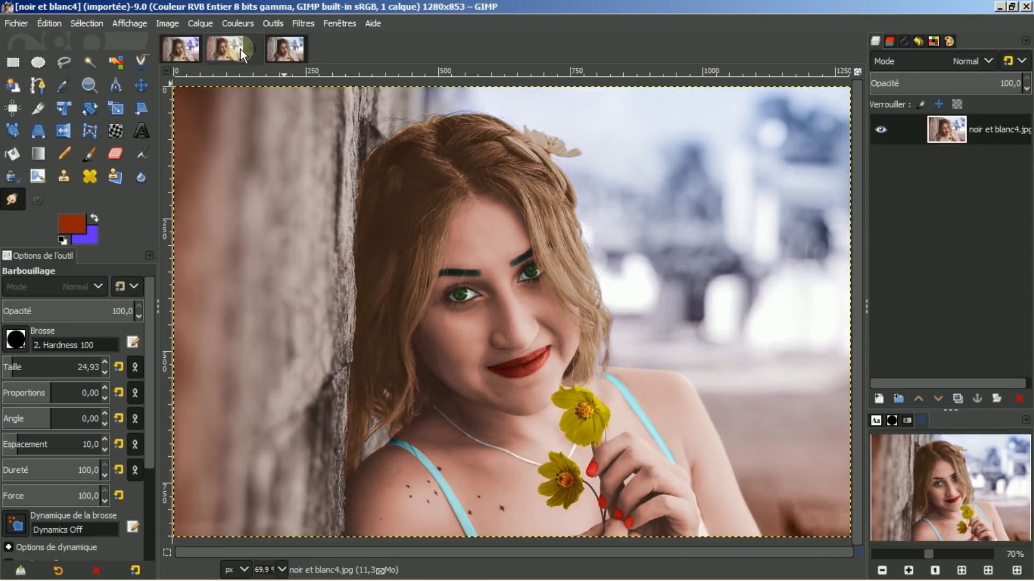
left_click(286, 52)
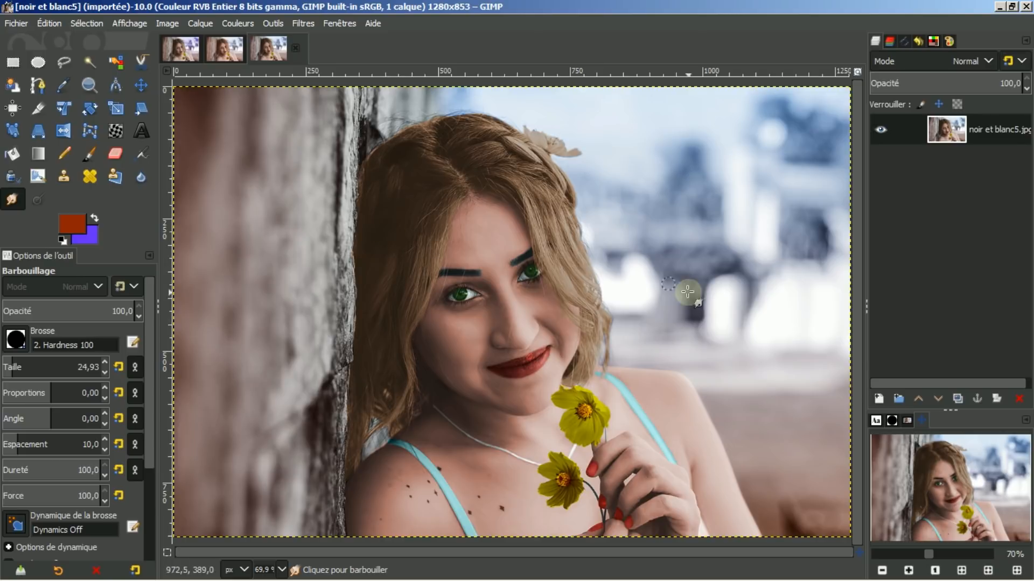
Examine the face, hair and wooden wall of the noir et blanc5 reference at 150 % zoom
left_click(909, 572)
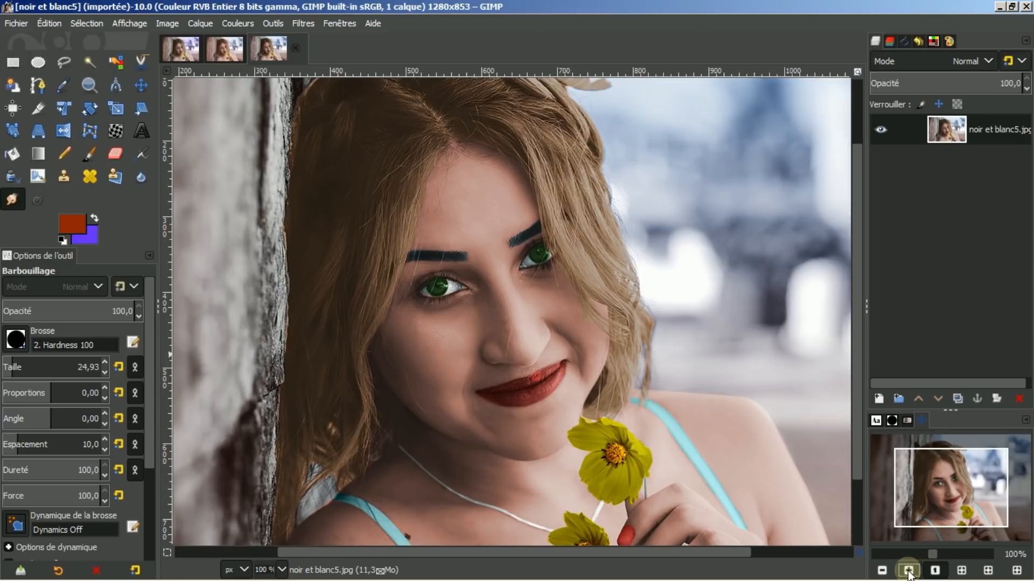
left_click(909, 571)
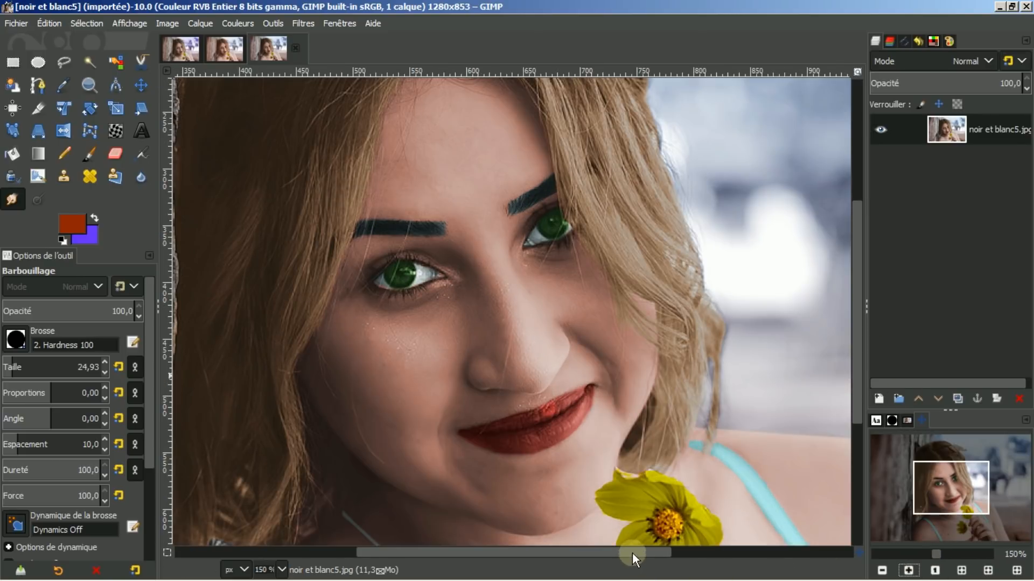
left_click_drag(632, 553, 504, 553)
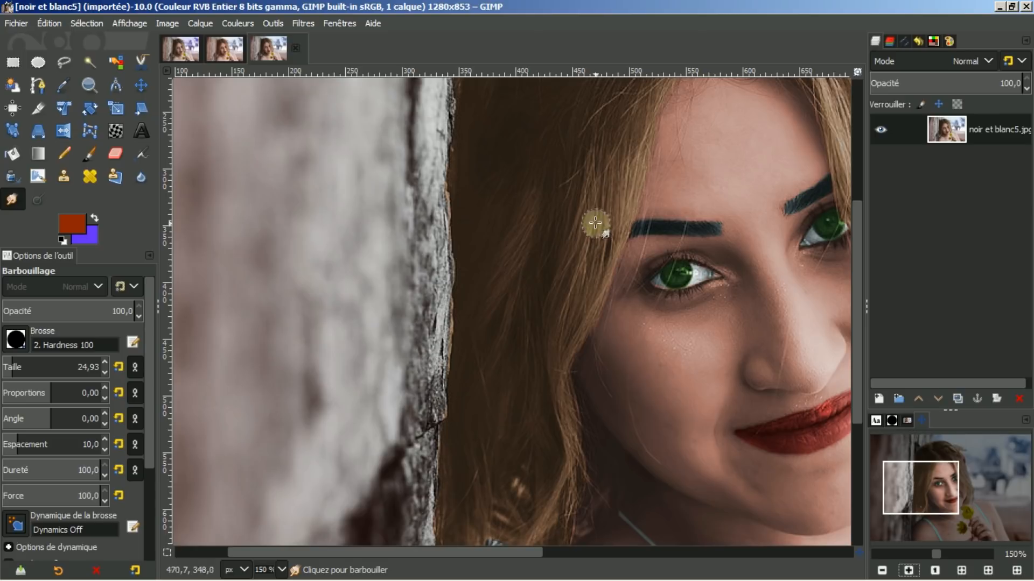
Open girl-2363821_1920.jpg from the recently opened documents
left_click(908, 422)
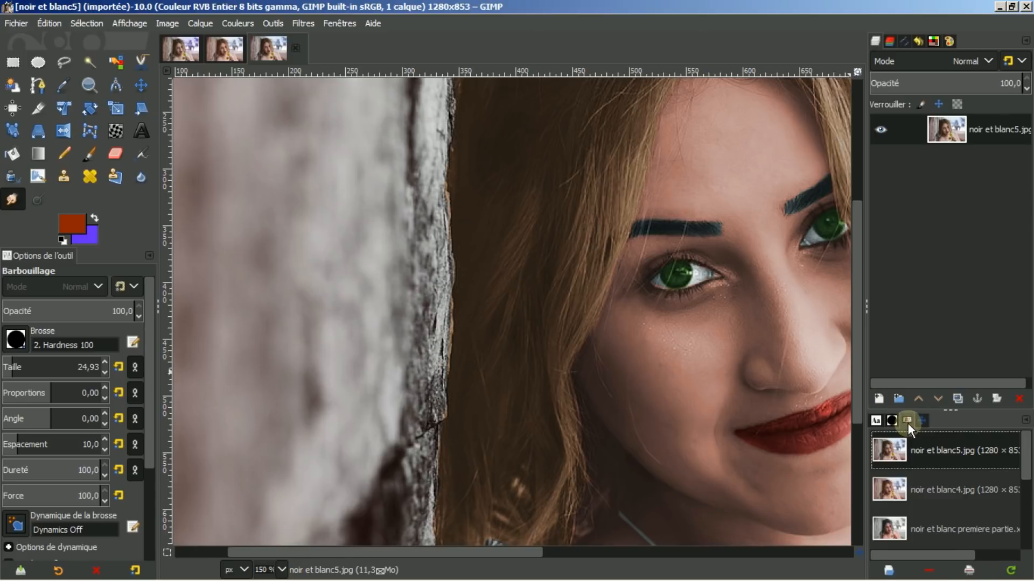
left_click_drag(1026, 463, 1023, 498)
left_click(948, 489)
double_click(949, 489)
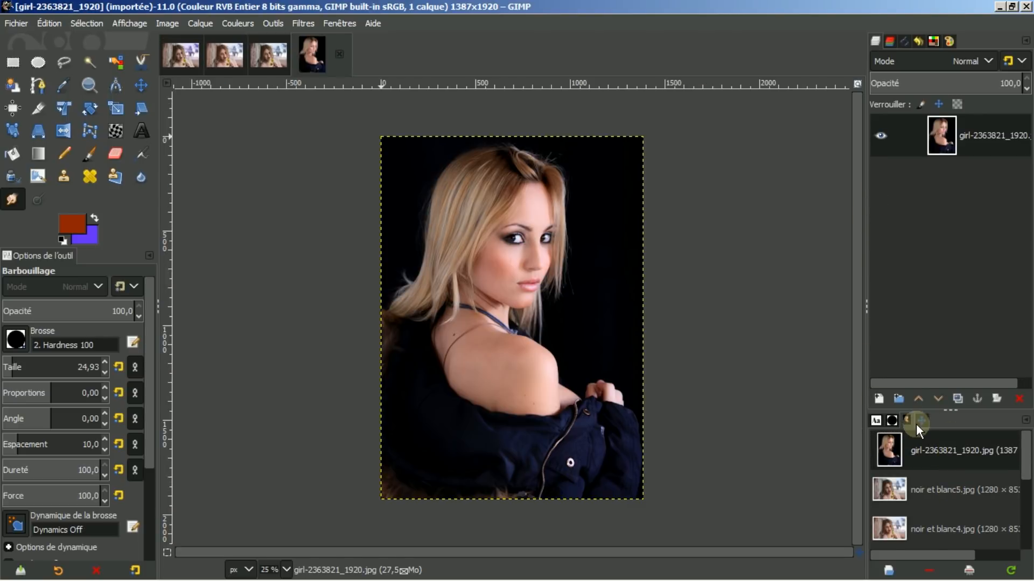
Examine the eyes and eyebrows of the girl-2363821_1920 portrait at 150 % zoom
left_click(918, 423)
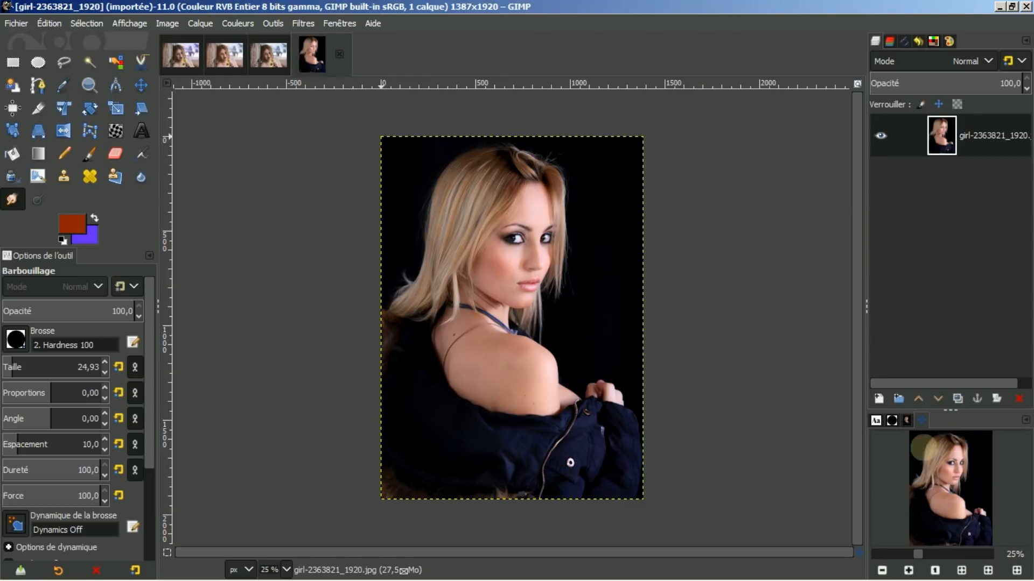
left_click(909, 570)
left_click(908, 571)
left_click(908, 571)
left_click(908, 570)
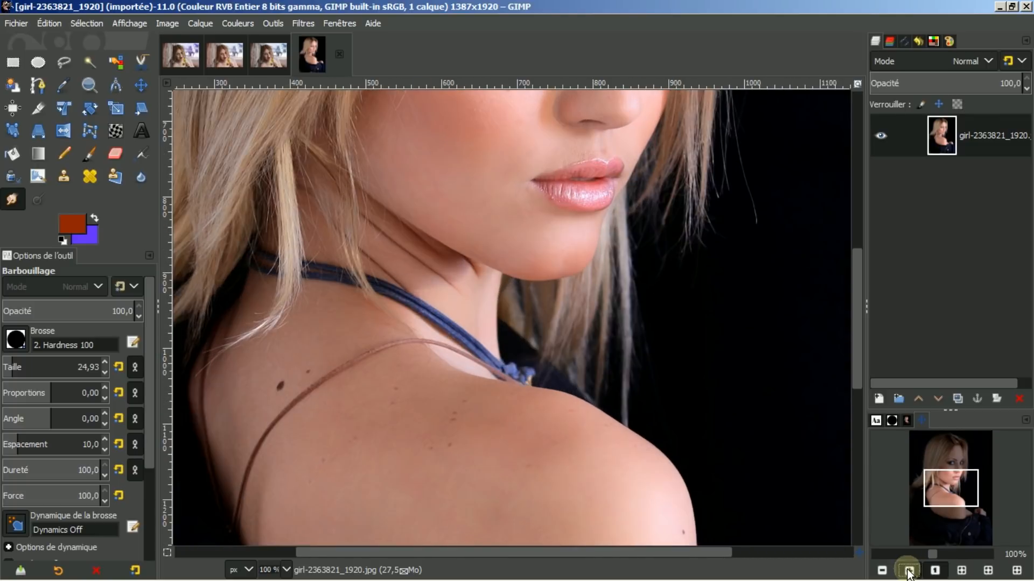
left_click(908, 570)
left_click_drag(856, 306, 855, 209)
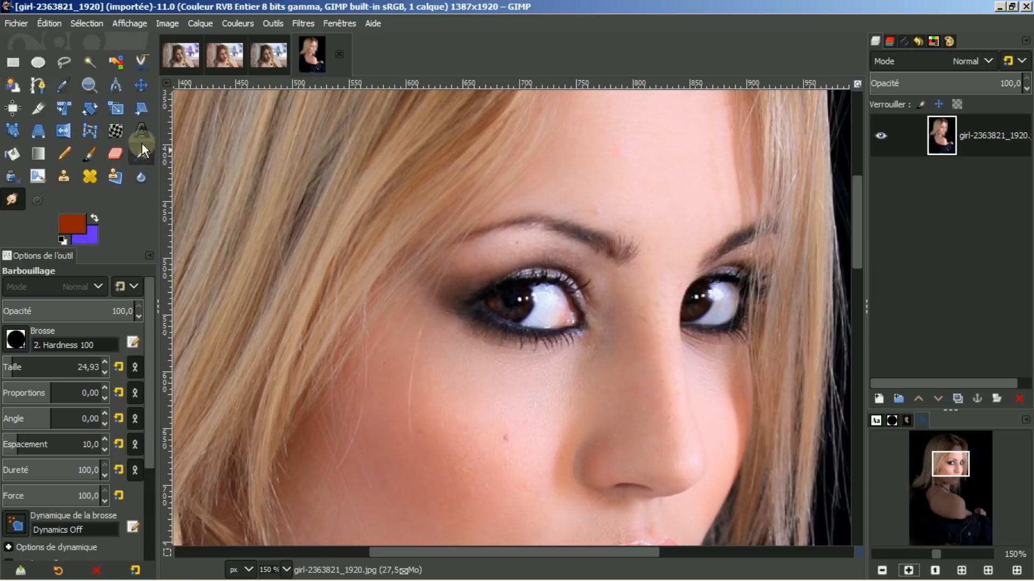
Activate the Smudge tool (Barbouillage) with the Bristles 02 brush
left_click(92, 155)
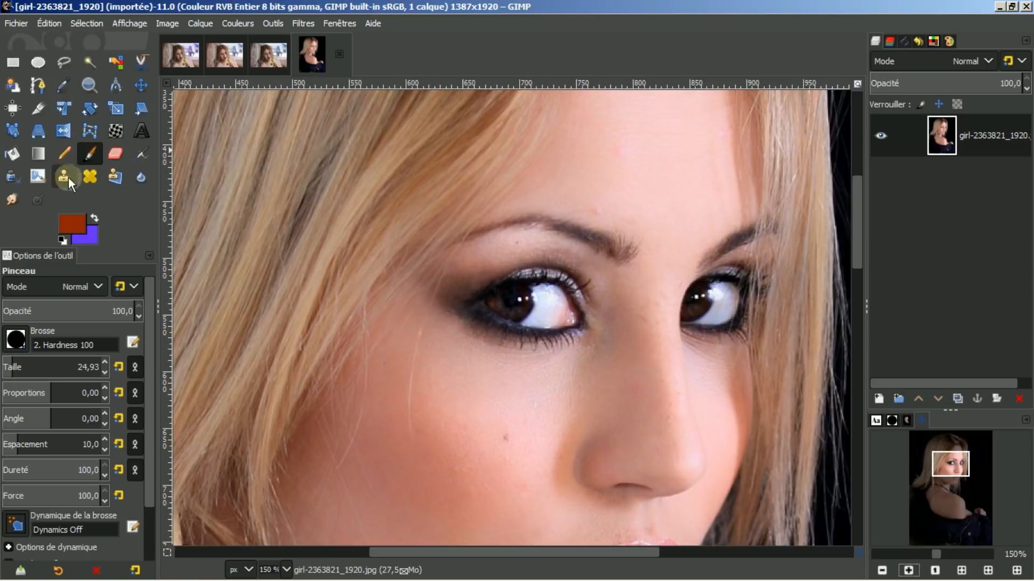
left_click(9, 198)
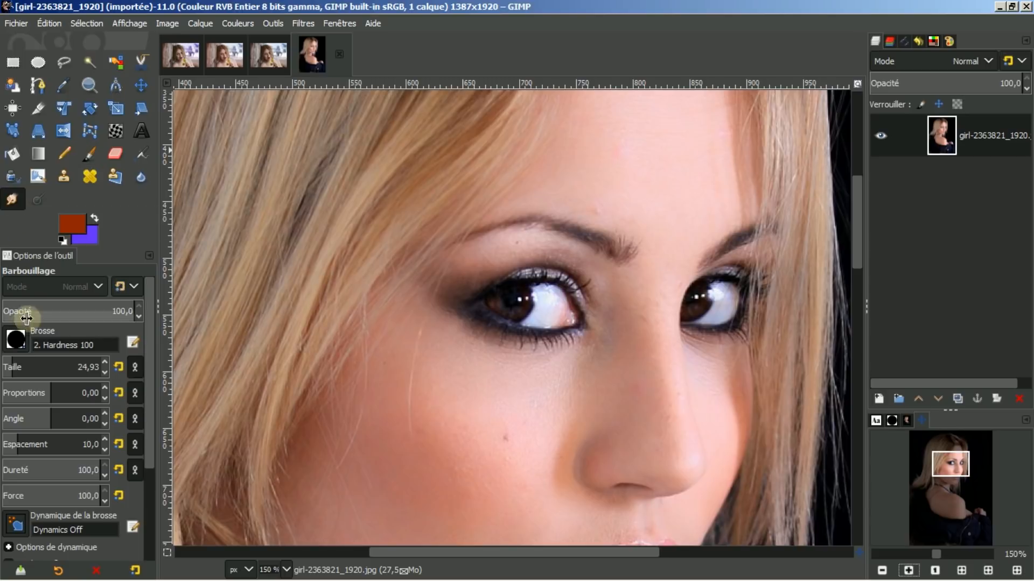
left_click(16, 338)
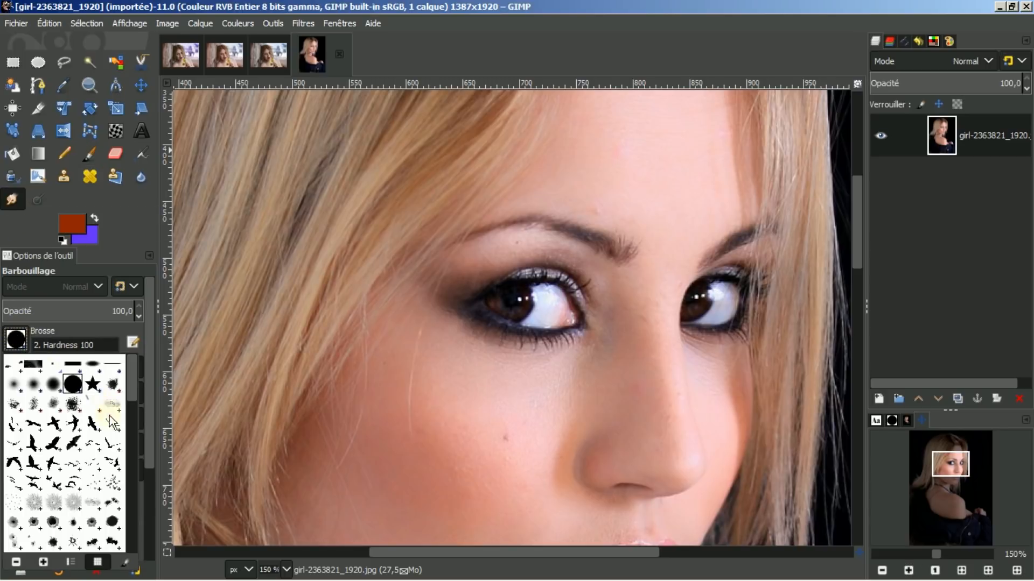
left_click(114, 487)
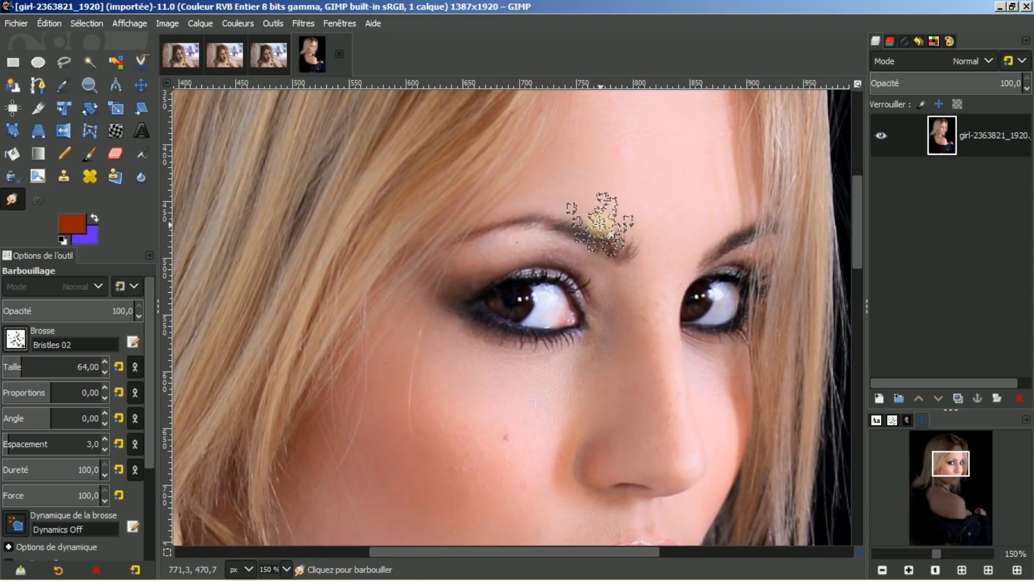
Set the smudge brush size to 24.40, leaving the tool options as a floating window below the toolbox
left_click_drag(21, 367, 19, 365)
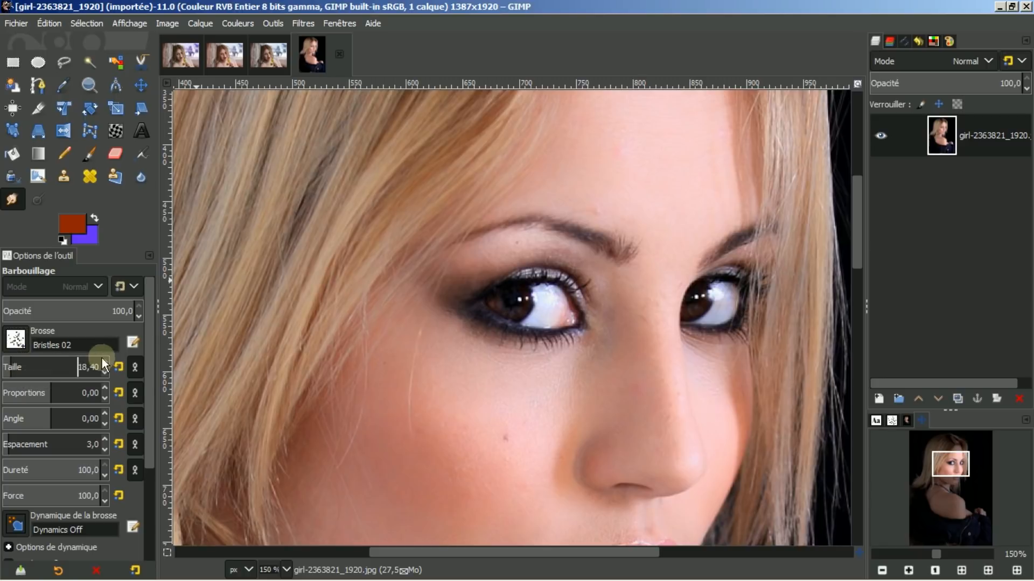
left_click_drag(108, 361, 105, 361)
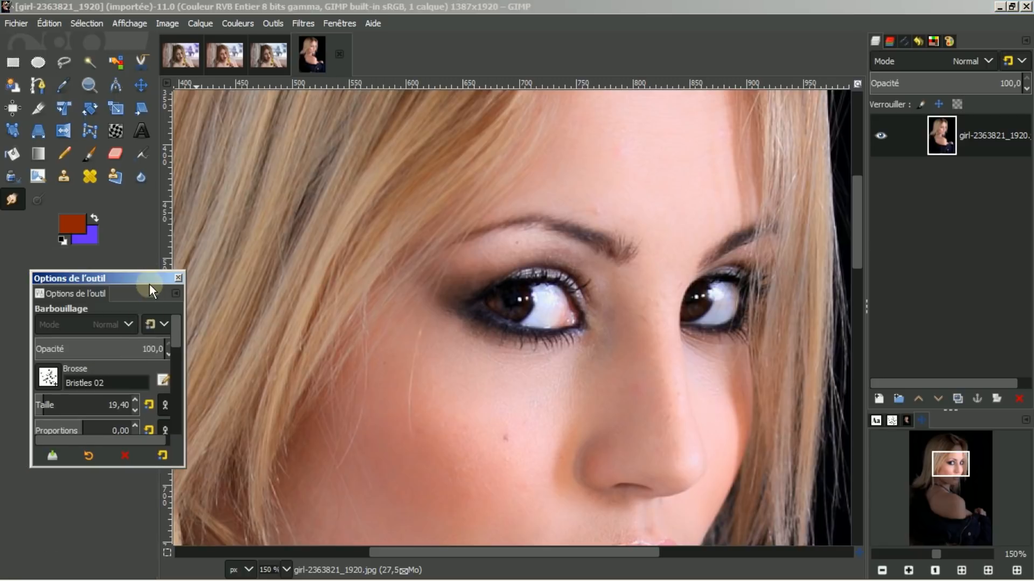
left_click_drag(147, 281, 117, 289)
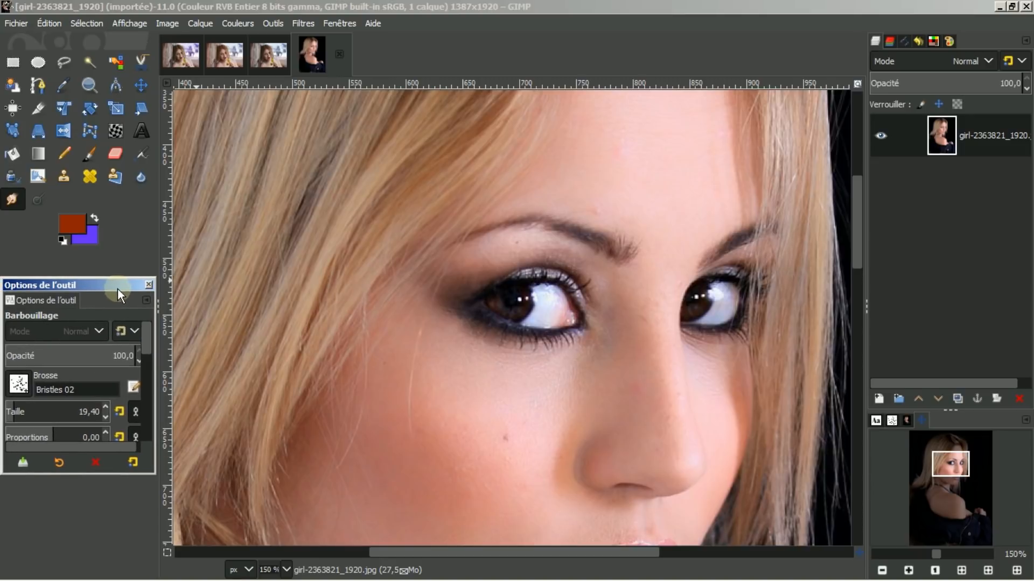
left_click(107, 405)
left_click(107, 405)
left_click(107, 405)
left_click(107, 405)
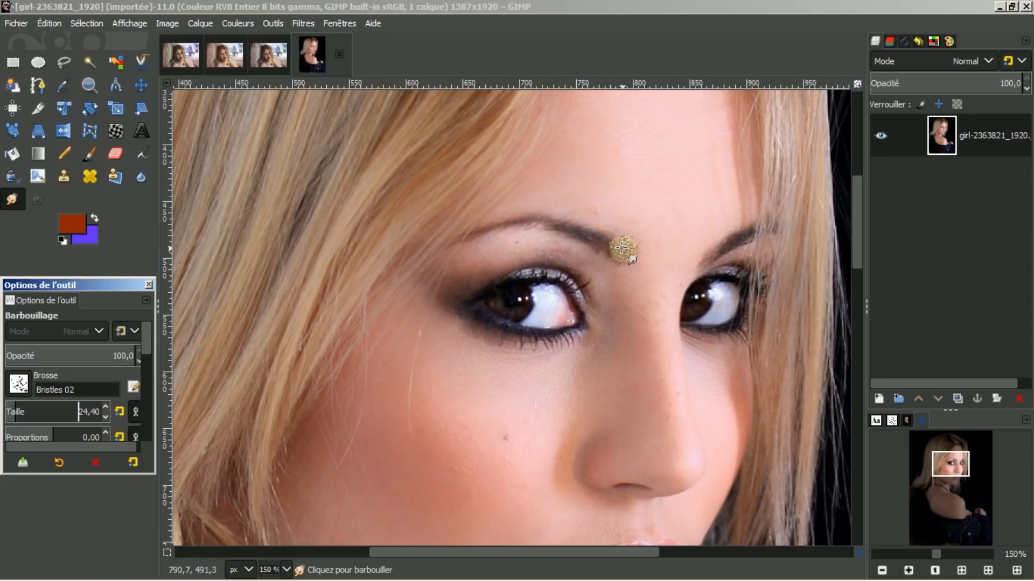
Smudge short hair-like strokes out of both eyebrows and the lower lashes of the larger eye in the girl-2363821_1920 portrait
mouse_move(623, 253)
left_mouse_down()
mouse_move(629, 227)
mouse_move(606, 252)
mouse_move(612, 215)
mouse_move(597, 243)
mouse_move(597, 222)
mouse_move(587, 237)
mouse_move(584, 216)
mouse_move(575, 230)
mouse_move(580, 207)
left_mouse_up()
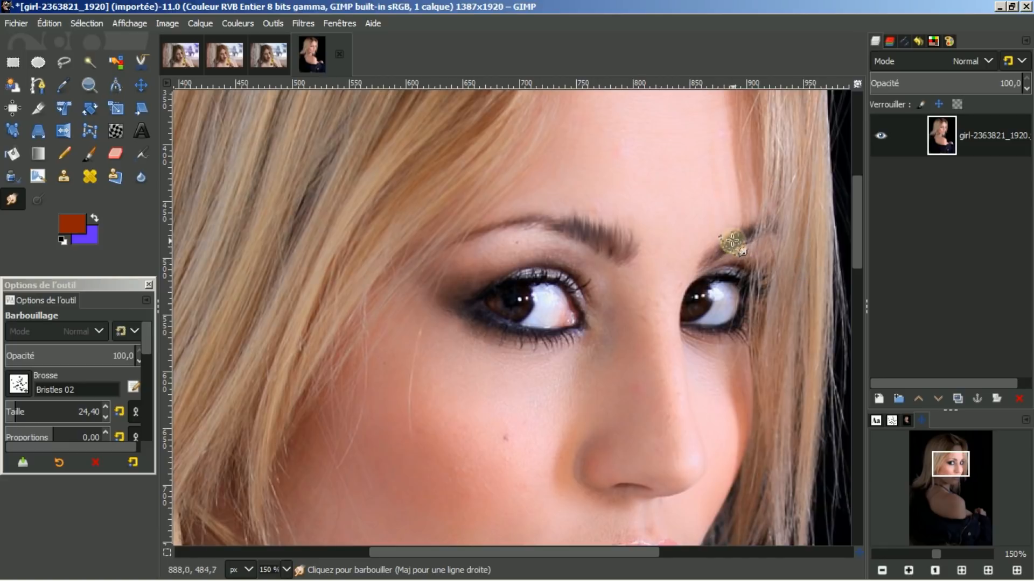
mouse_move(732, 240)
left_mouse_down()
mouse_move(739, 232)
mouse_move(729, 245)
mouse_move(722, 227)
left_mouse_up()
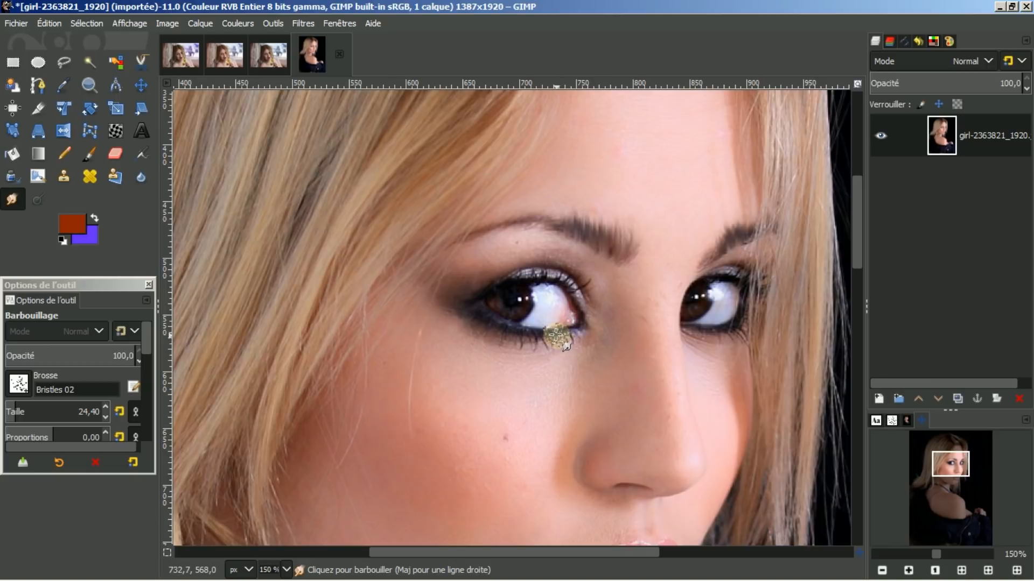
mouse_move(556, 334)
left_mouse_down()
mouse_move(585, 353)
mouse_move(567, 364)
mouse_move(544, 340)
mouse_move(551, 363)
mouse_move(517, 351)
left_mouse_up()
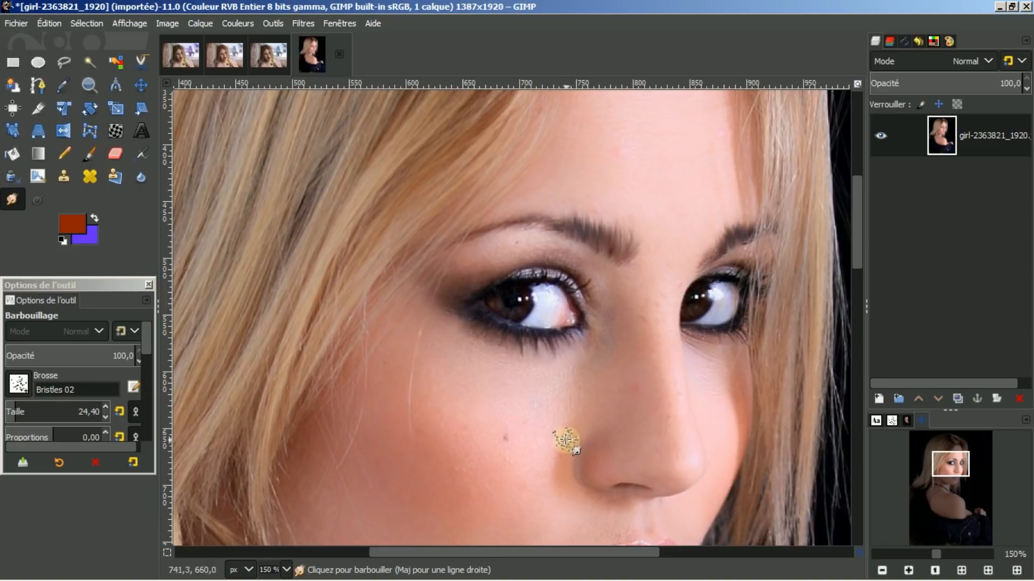
Switch to the noir et blanc4 image and smudge short strokes along the border between the hair and the wooden wall
left_click(222, 53)
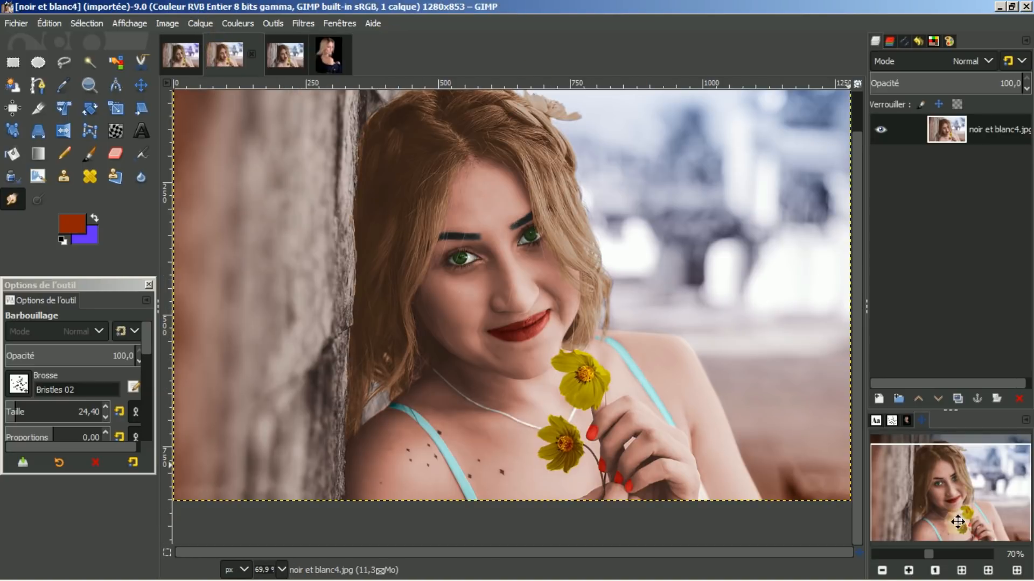
left_click(908, 571)
left_click(909, 570)
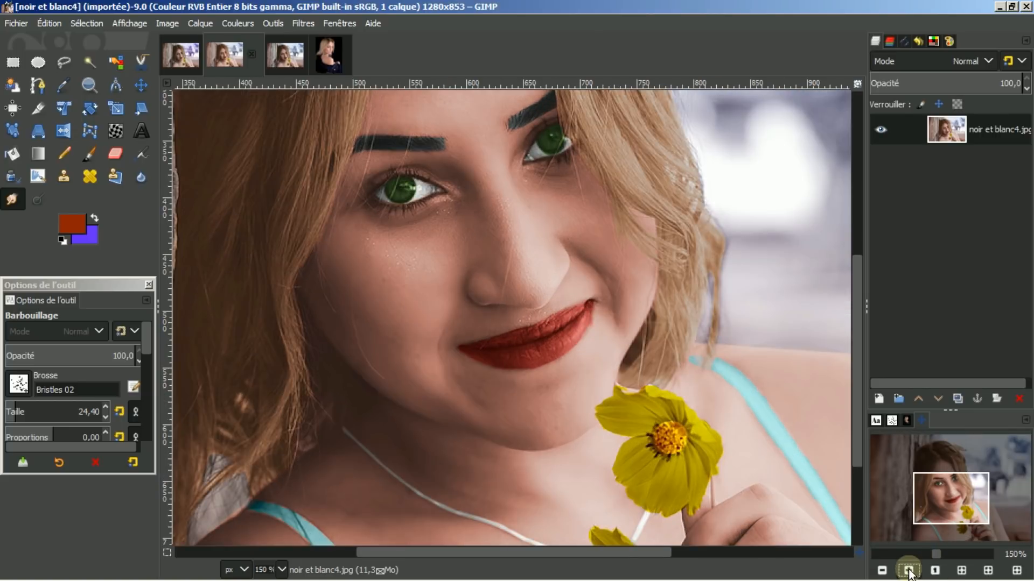
left_click_drag(651, 547, 572, 552)
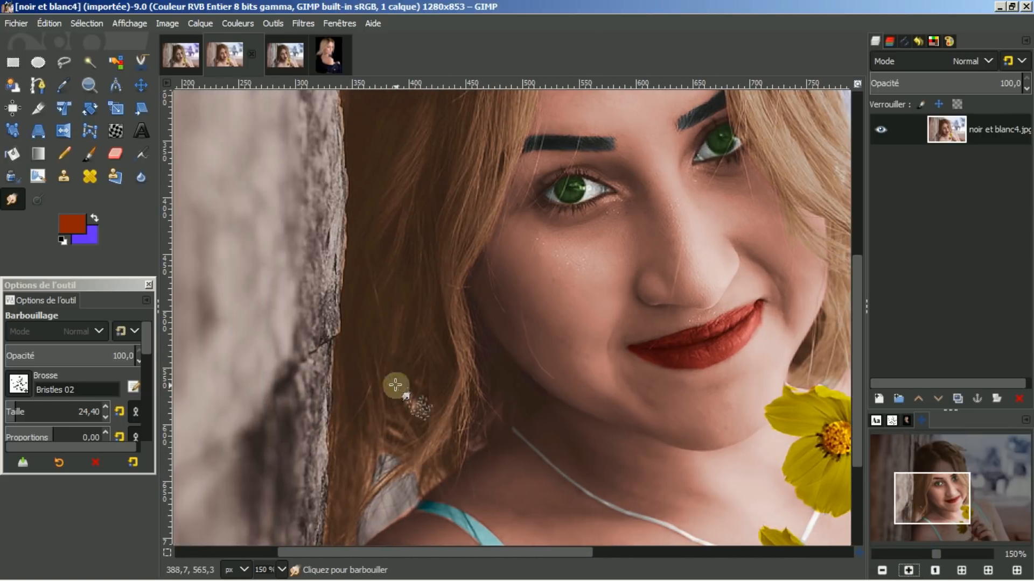
mouse_move(376, 507)
left_mouse_down()
mouse_move(396, 473)
mouse_move(405, 496)
mouse_move(412, 473)
mouse_move(409, 497)
mouse_move(391, 484)
mouse_move(389, 502)
mouse_move(373, 495)
mouse_move(376, 508)
mouse_move(368, 477)
mouse_move(380, 452)
mouse_move(380, 475)
mouse_move(363, 491)
left_mouse_up()
mouse_move(339, 410)
left_mouse_down()
mouse_move(330, 434)
mouse_move(335, 403)
mouse_move(315, 427)
mouse_move(333, 400)
mouse_move(323, 444)
mouse_move(334, 437)
mouse_move(311, 469)
mouse_move(332, 452)
mouse_move(309, 491)
mouse_move(327, 490)
mouse_move(313, 524)
mouse_move(329, 441)
mouse_move(326, 426)
mouse_move(317, 431)
mouse_move(329, 388)
left_mouse_up()
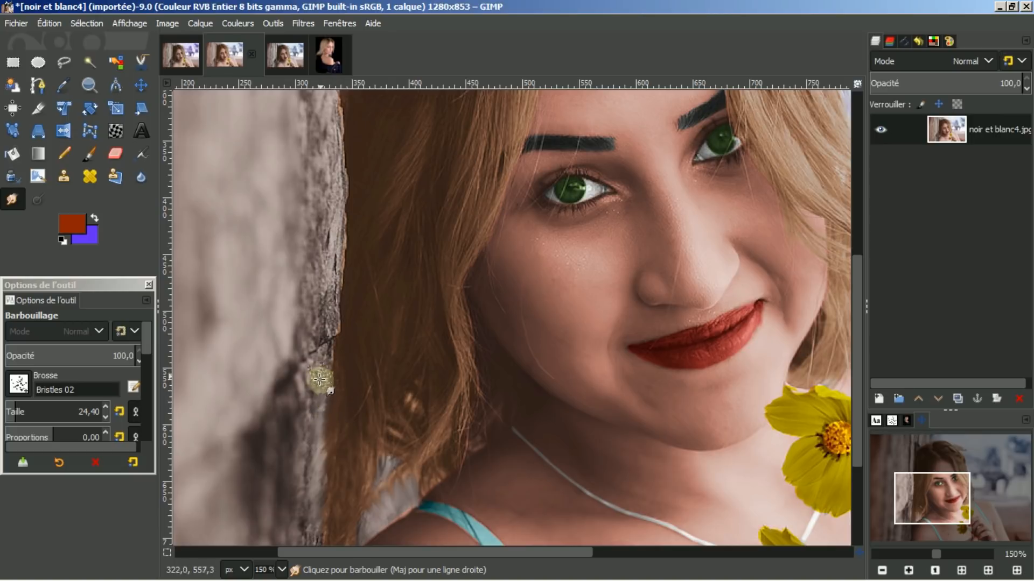
mouse_move(343, 307)
left_mouse_down()
mouse_move(321, 339)
mouse_move(342, 331)
mouse_move(330, 338)
mouse_move(359, 387)
left_mouse_up()
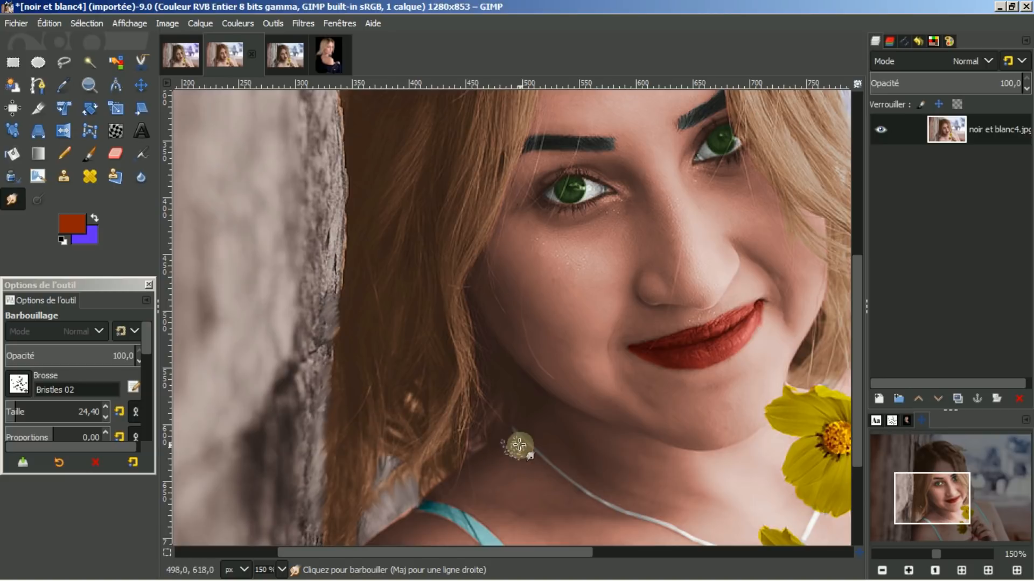
mouse_move(341, 199)
left_mouse_down()
mouse_move(349, 231)
mouse_move(340, 264)
mouse_move(362, 175)
mouse_move(335, 223)
mouse_move(352, 163)
mouse_move(349, 215)
mouse_move(357, 147)
mouse_move(347, 154)
mouse_move(346, 136)
mouse_move(345, 200)
mouse_move(354, 165)
mouse_move(327, 175)
mouse_move(358, 146)
mouse_move(329, 142)
left_mouse_up()
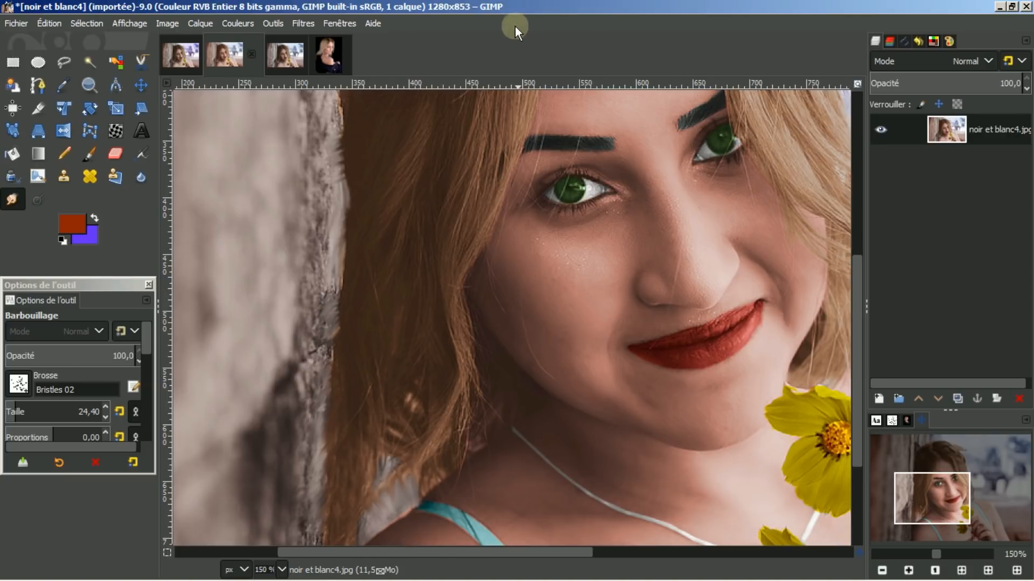
Review the smudged eyebrows in girl-2363821_1920 and return to the layered noir et blanc premiere partie.xcf image
left_click(328, 56)
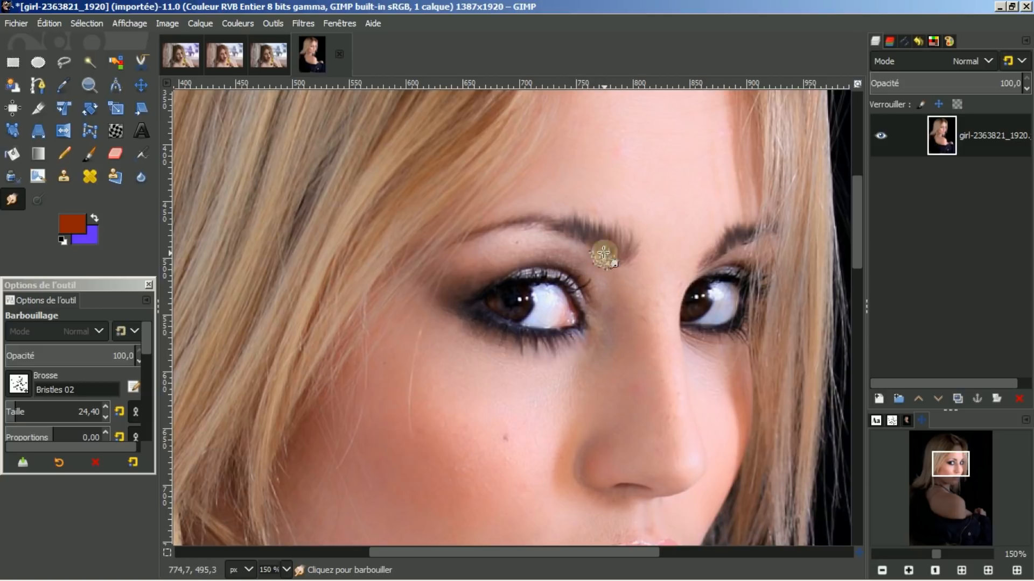
left_click(202, 44)
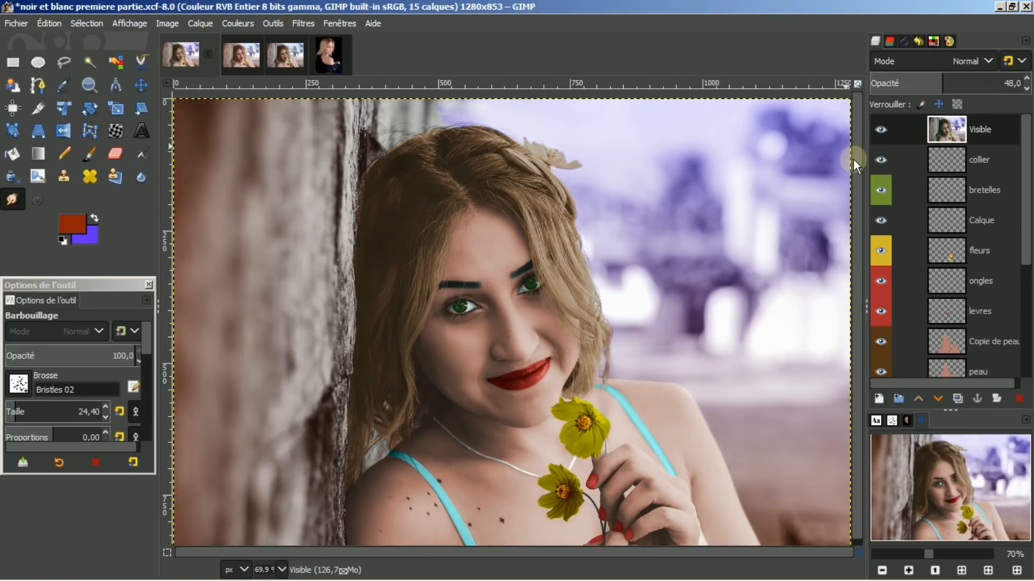